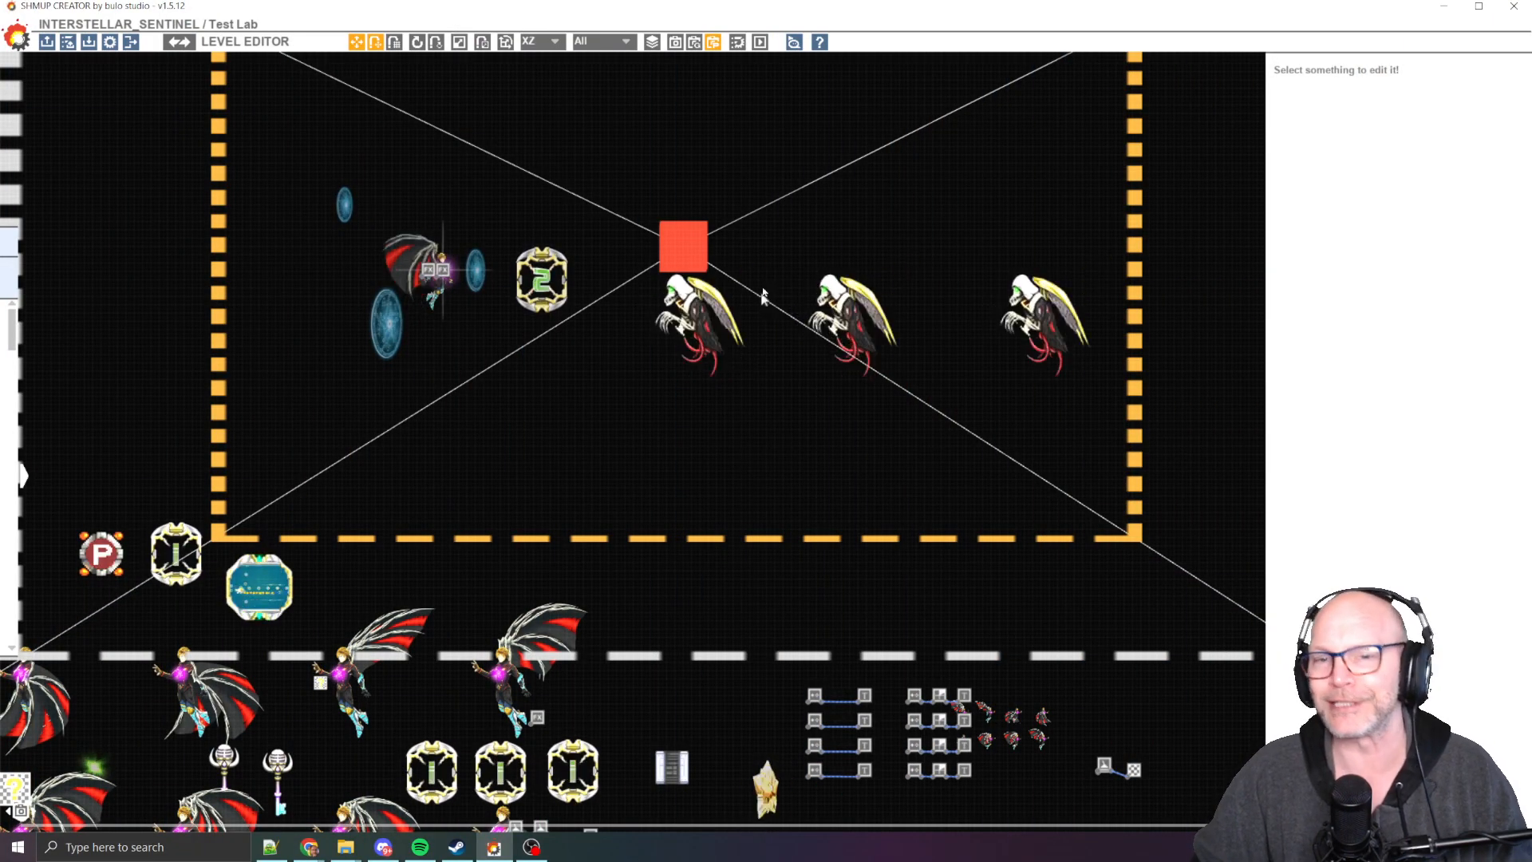
# Select the DarkMage enemy nearest the player and open its gameplay settings to review the items and death explosion
pyautogui.moveTo(766, 280); pyautogui.dragTo(734, 317, button='middle')
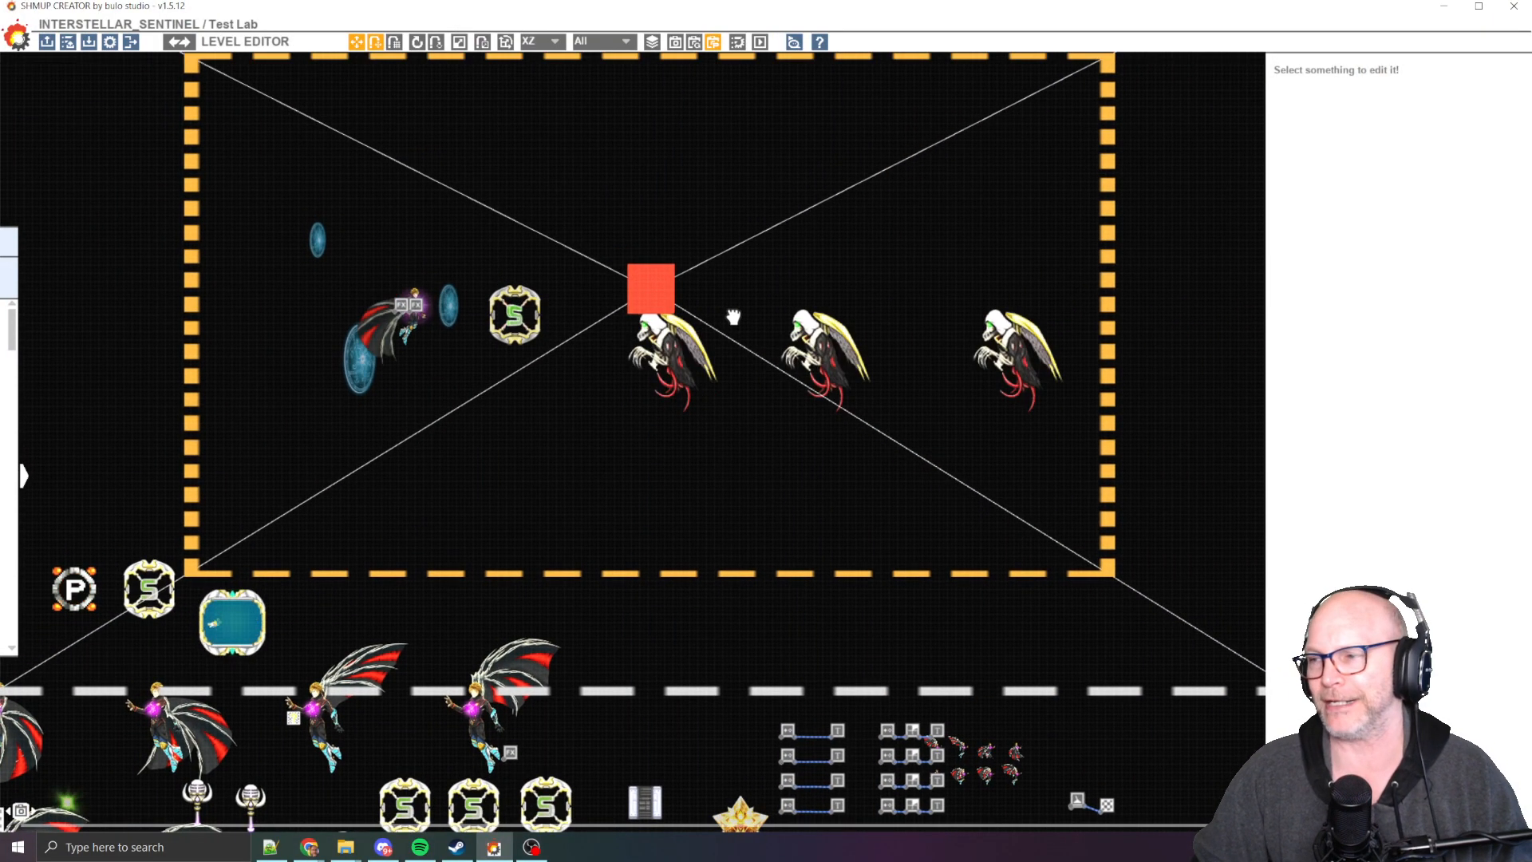
pyautogui.scroll(5, 827, 386)
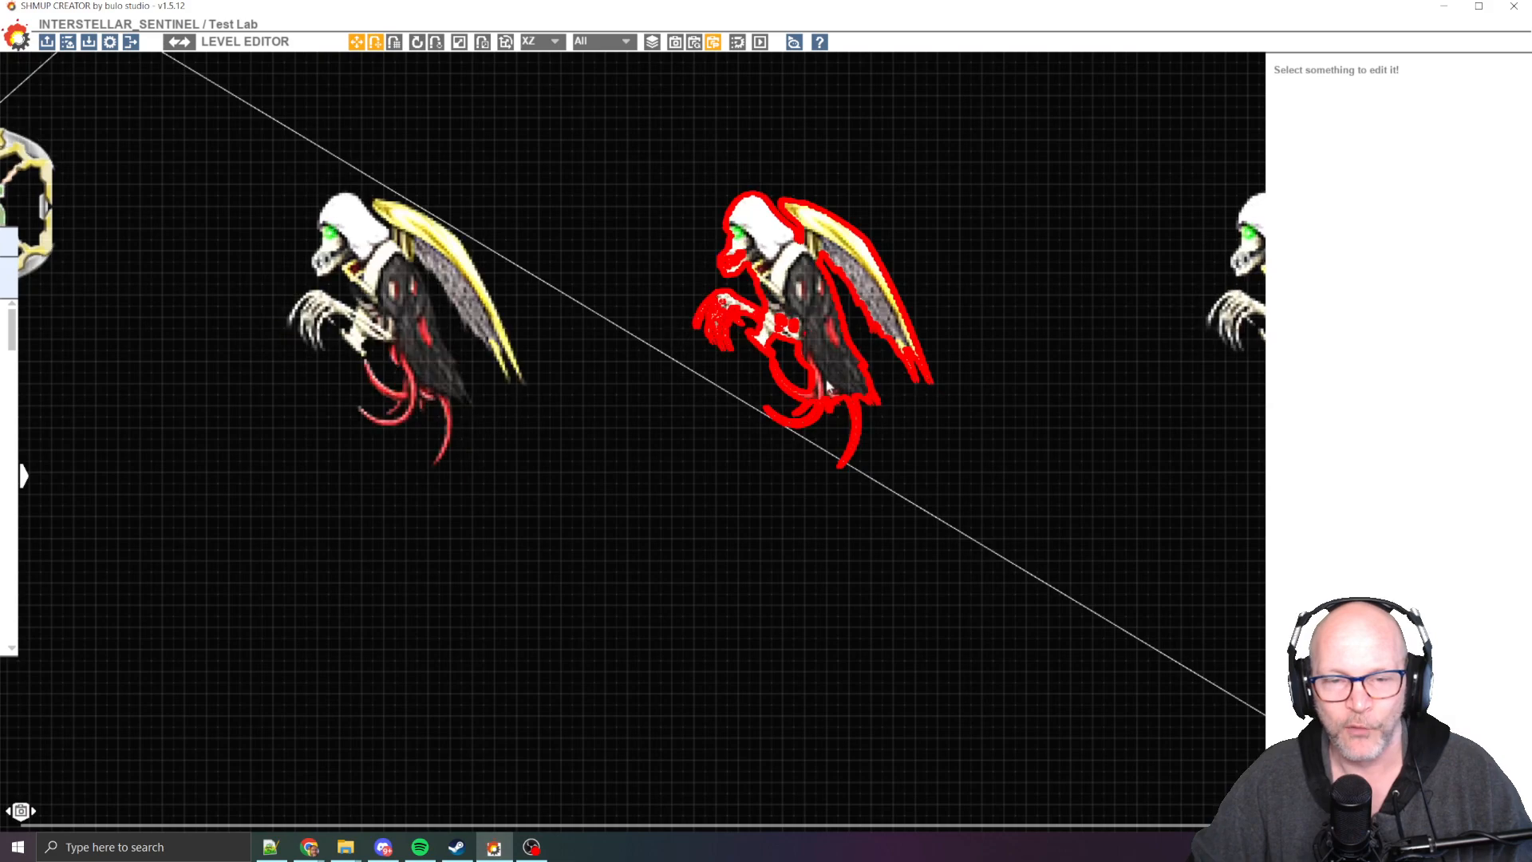
pyautogui.scroll(-5, 924, 386)
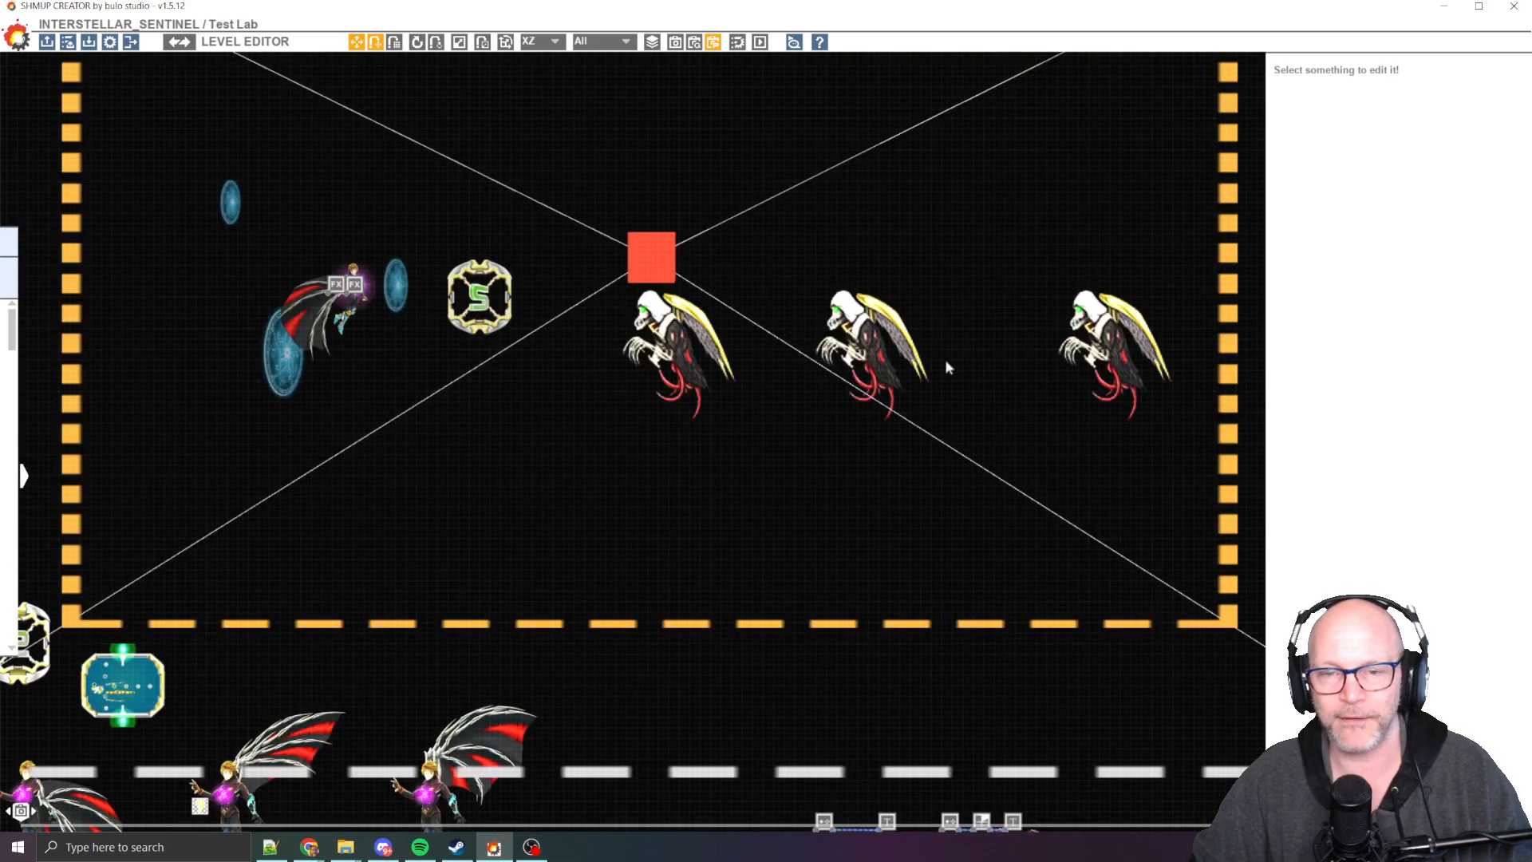
pyautogui.click(698, 335)
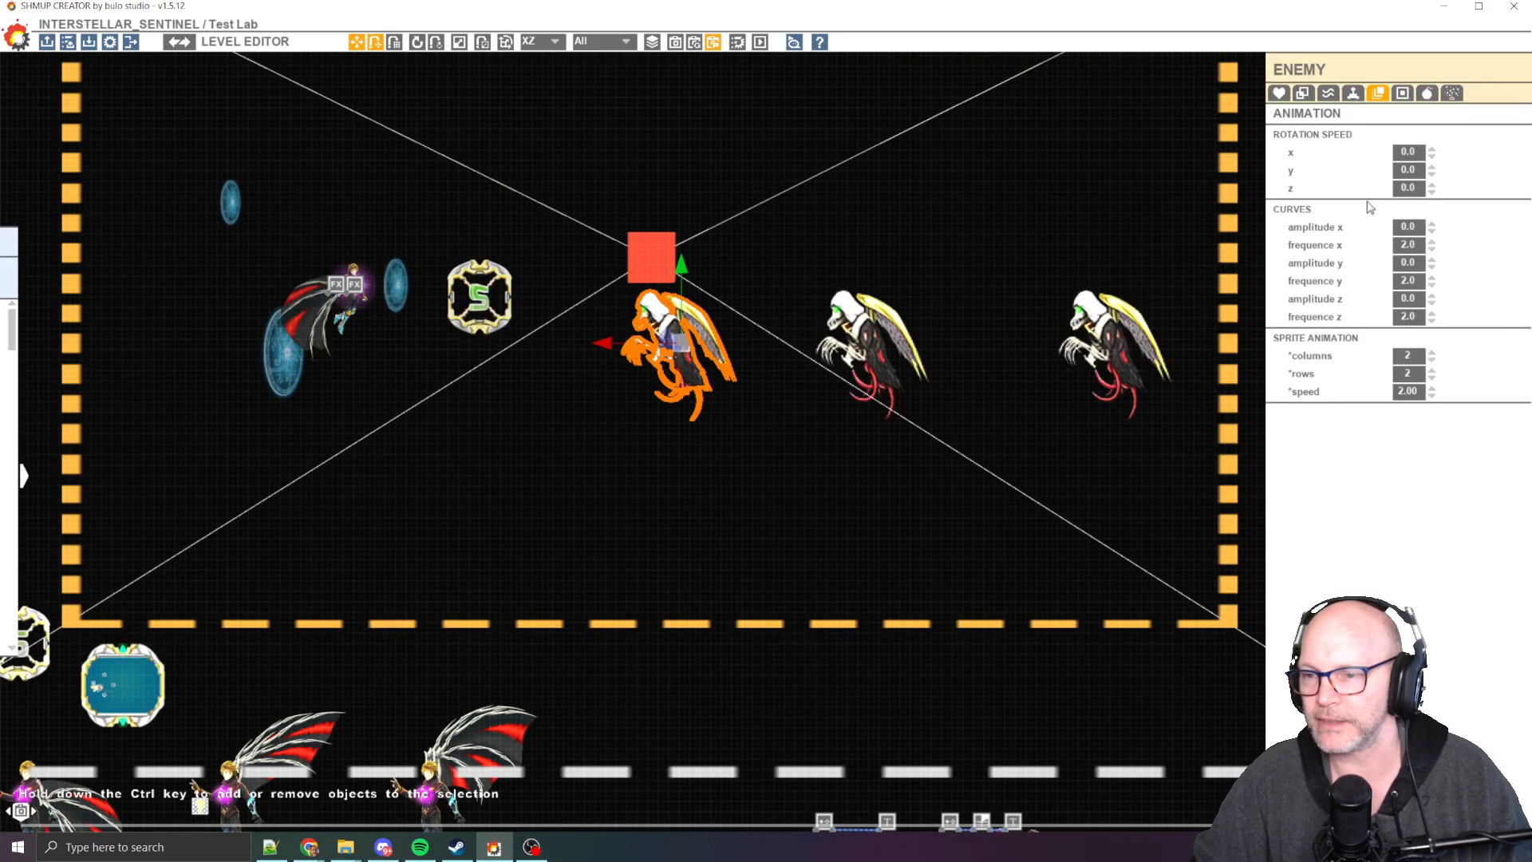
pyautogui.click(1278, 94)
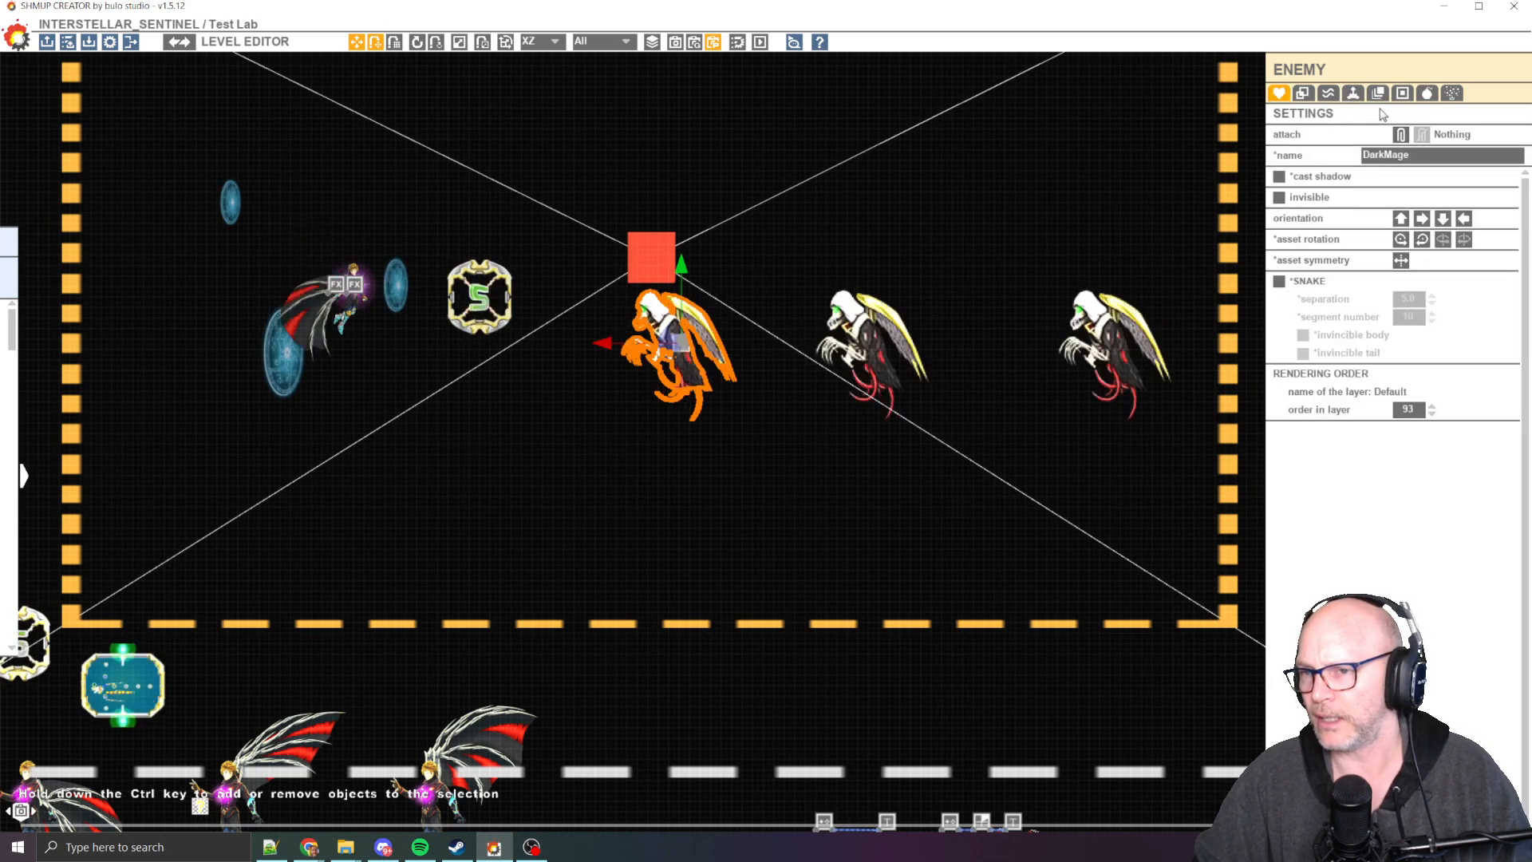
pyautogui.click(1352, 93)
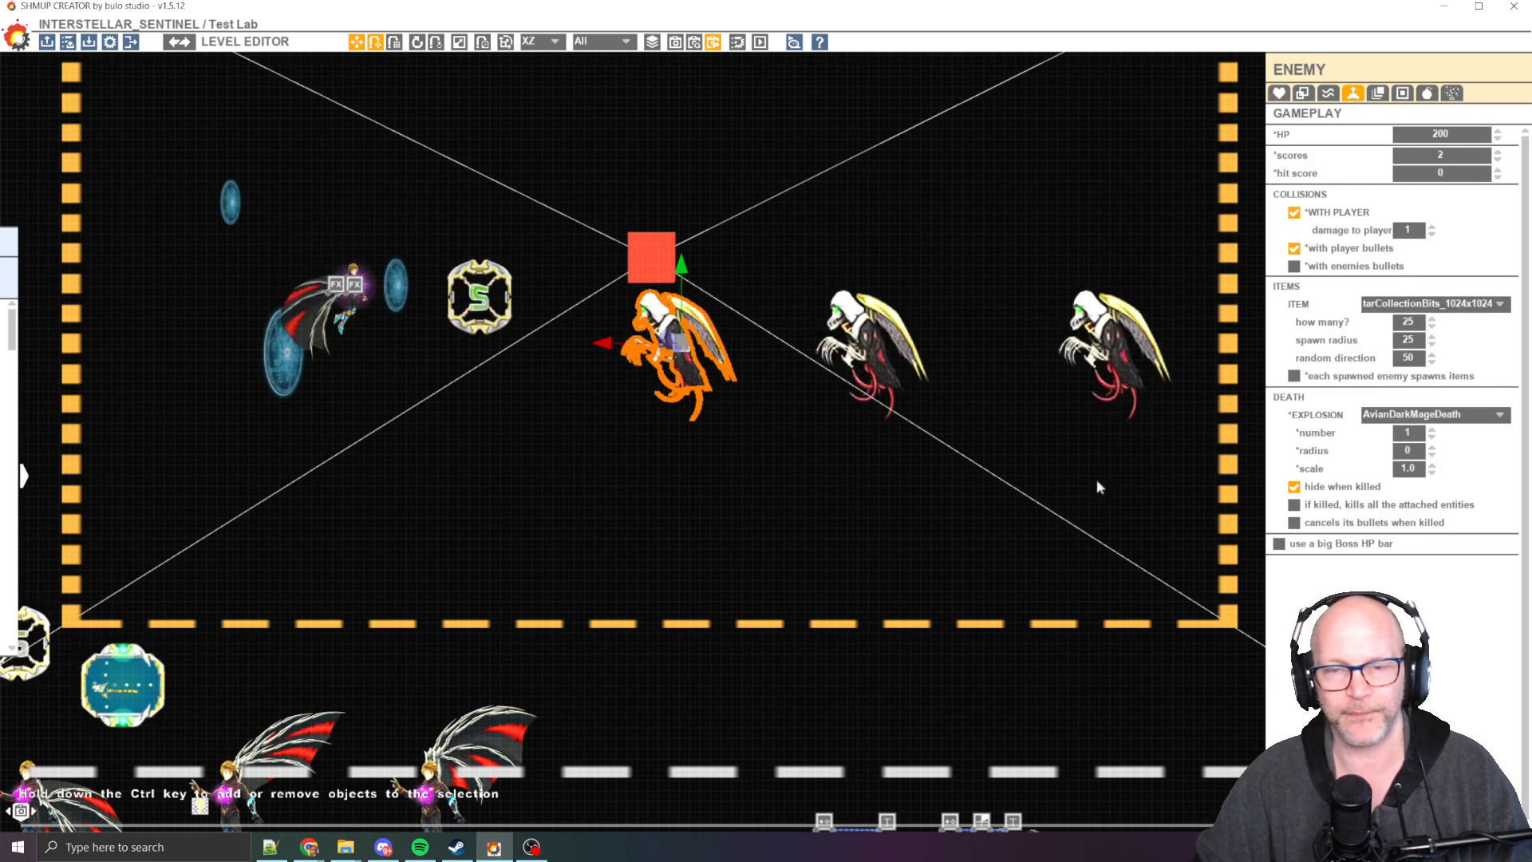
# Playtest the Test Lab level, shoot down the three DarkMage enemies, and return to the level editor
pyautogui.press('space')
pyautogui.press('Down')
pyautogui.press('Left')
pyautogui.press('Left')
pyautogui.press('Up')
pyautogui.press('Right')
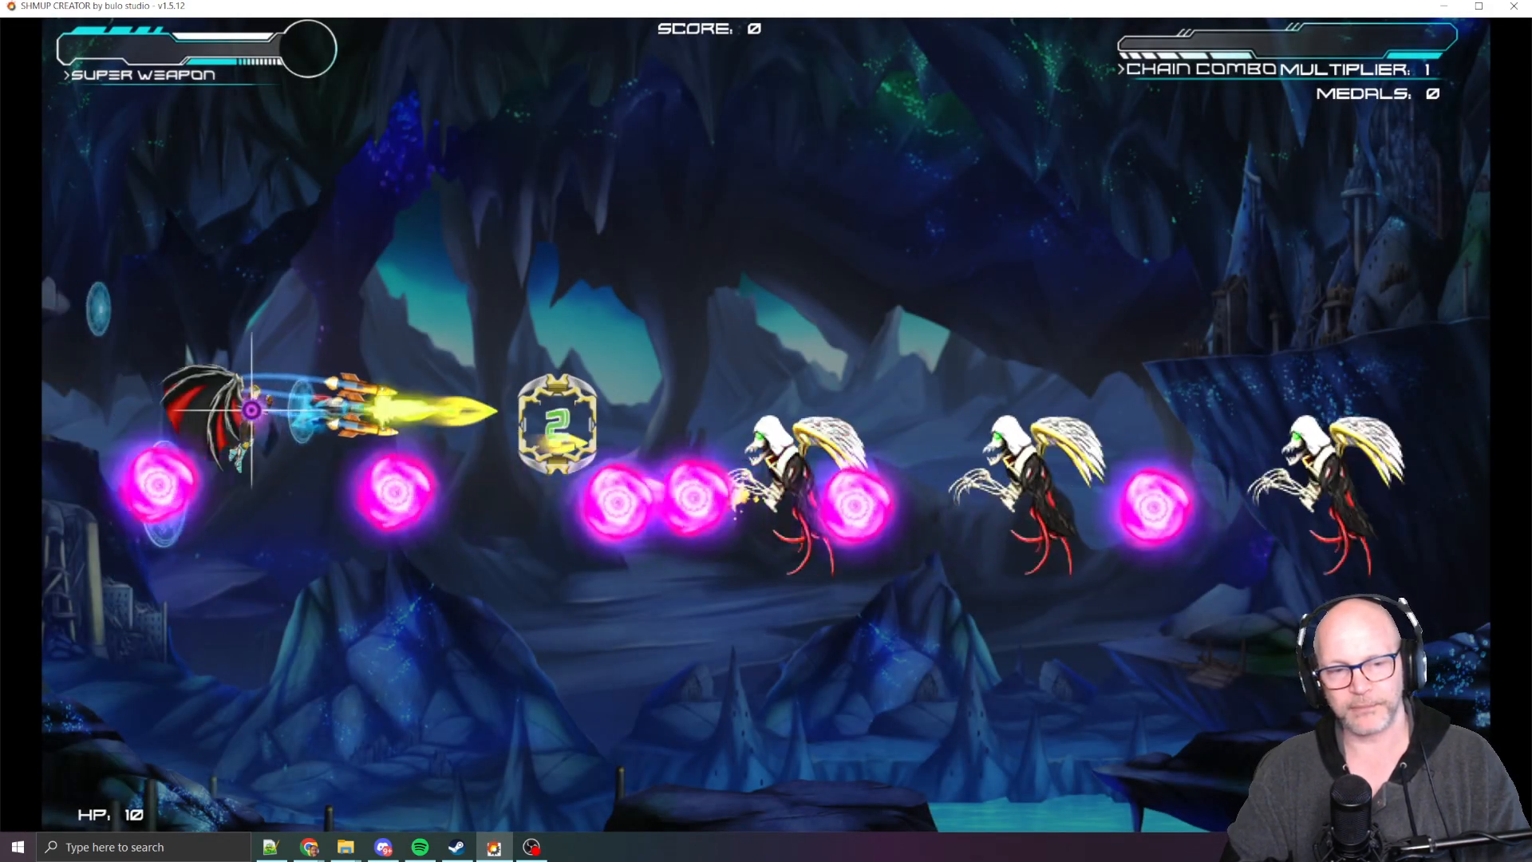
pyautogui.press('Down')
pyautogui.press('Left')
pyautogui.press('Down')
pyautogui.press('Right')
pyautogui.press('Up')
pyautogui.press('Left')
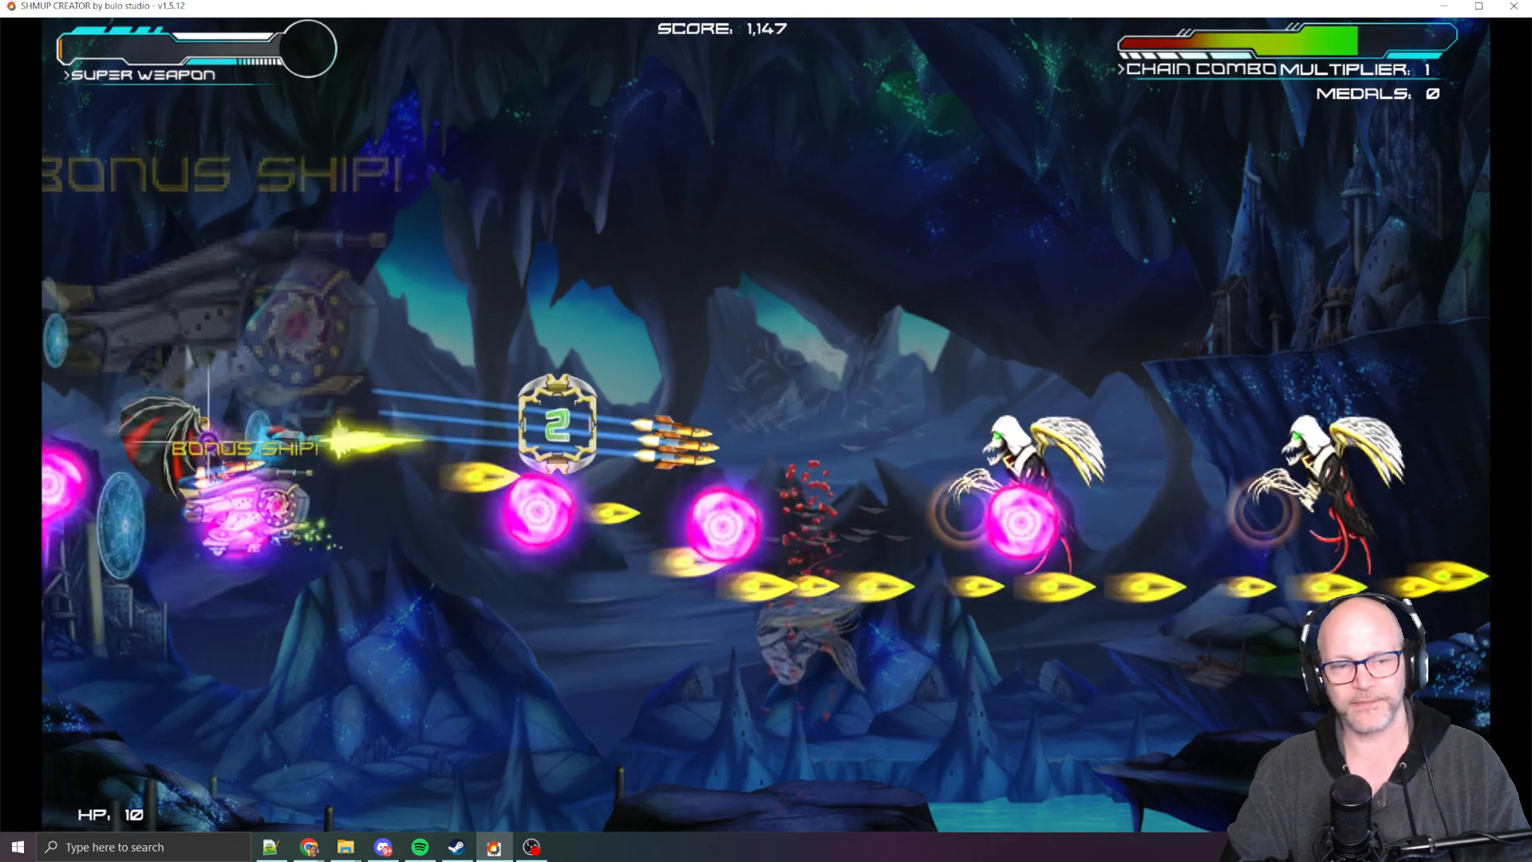
pyautogui.press('Down')
pyautogui.press('Right')
pyautogui.press('Up')
pyautogui.press('Right')
pyautogui.press('Down')
pyautogui.press('Right')
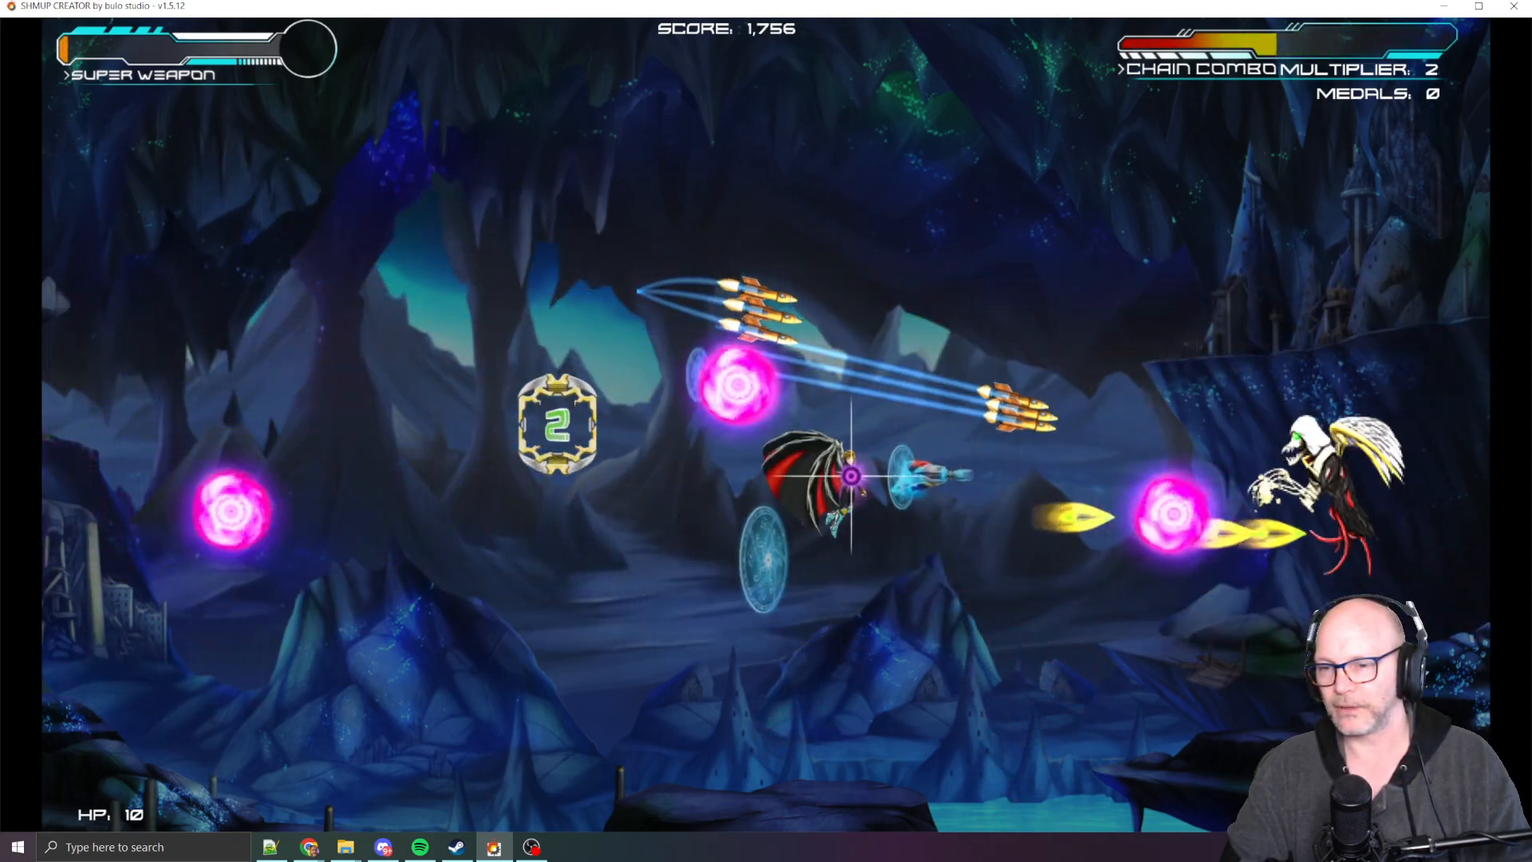
pyautogui.press('Up')
pyautogui.press('Up')
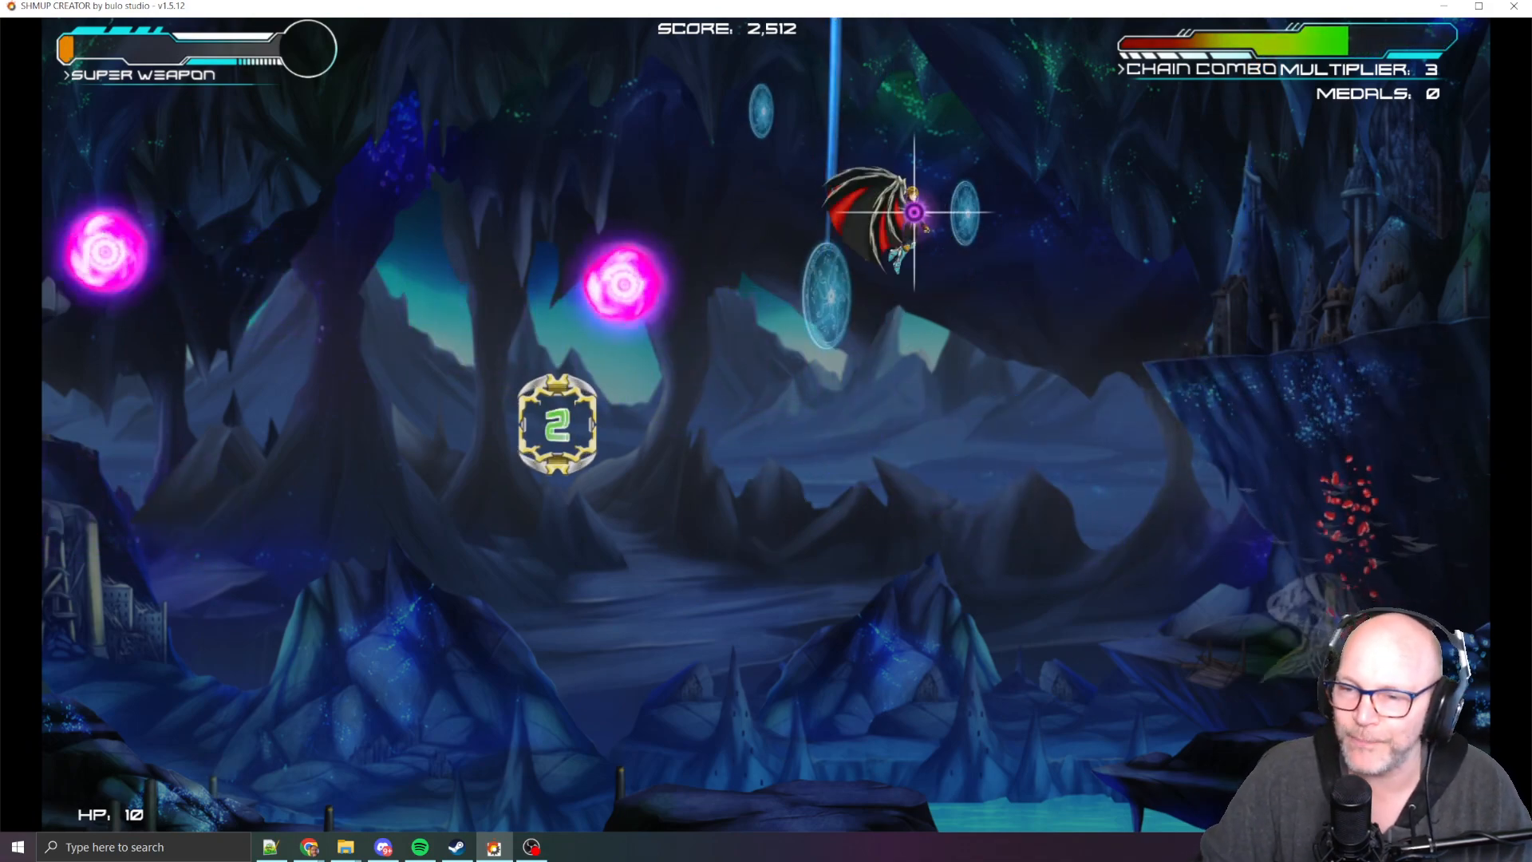
pyautogui.press('Right')
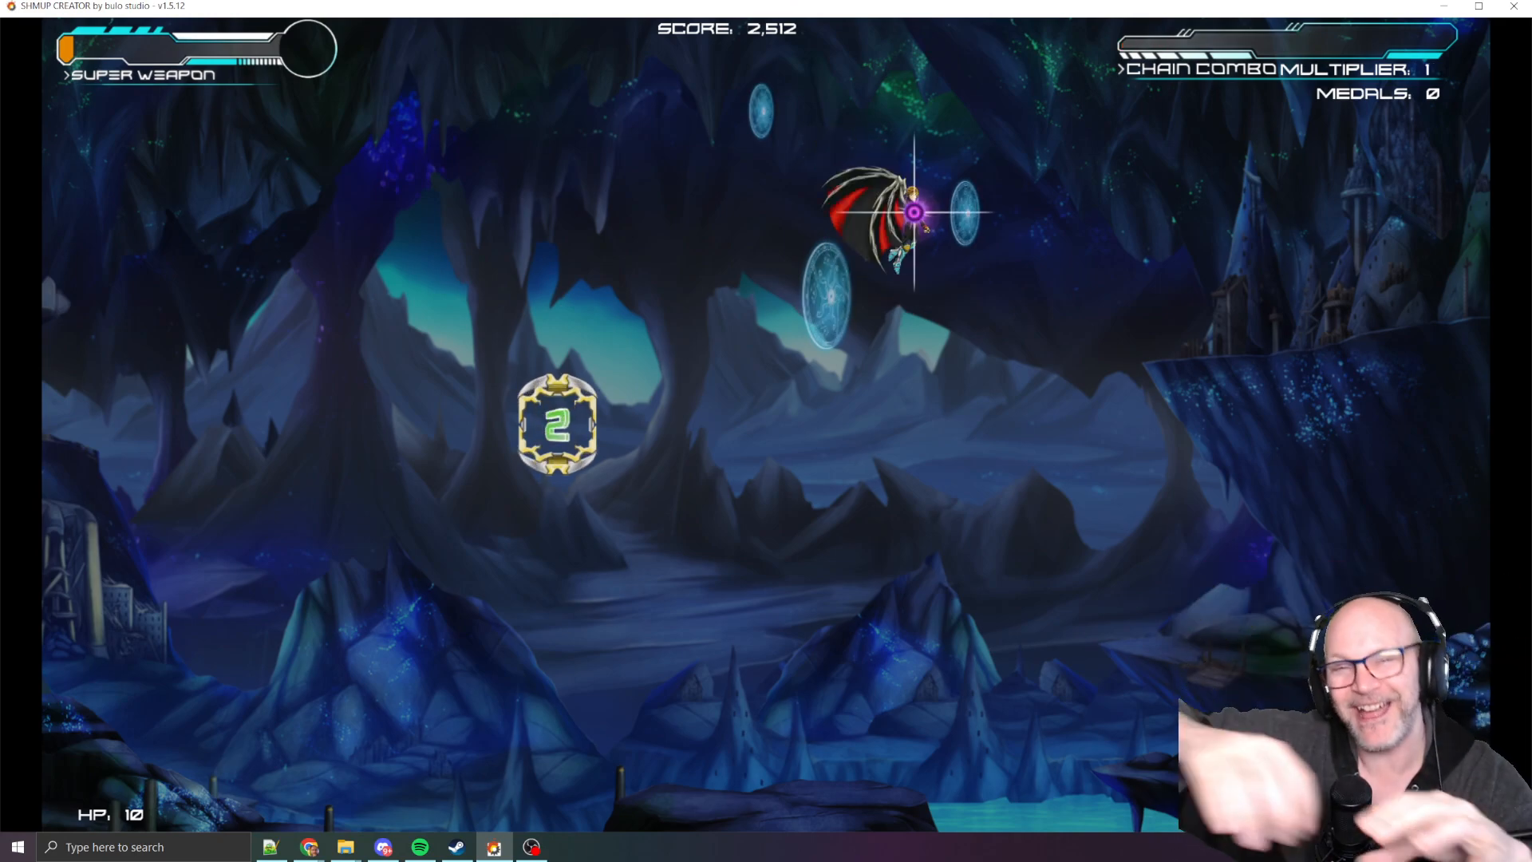
pyautogui.press('Escape')
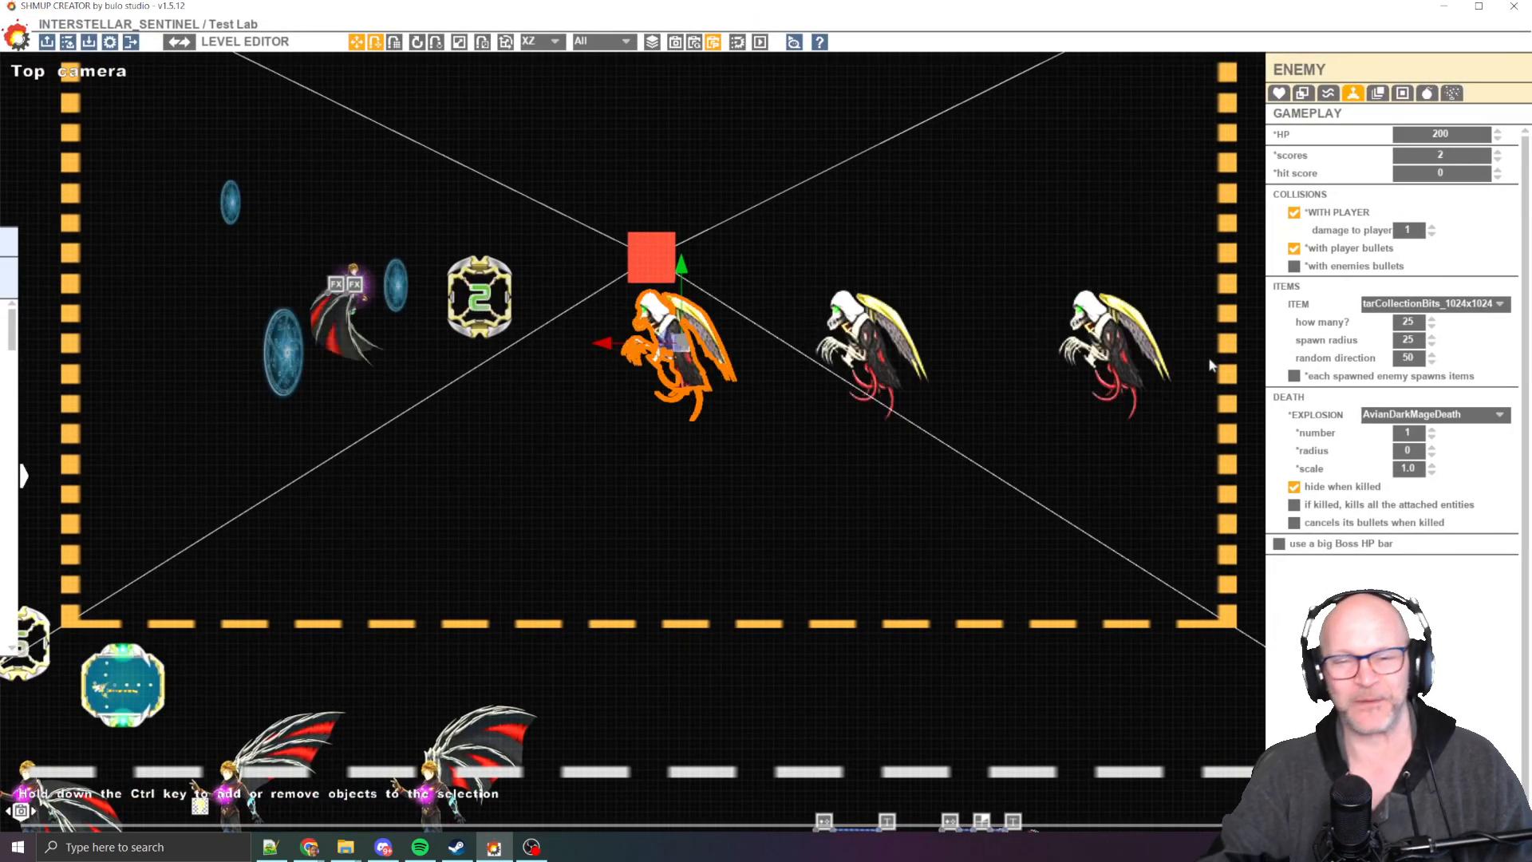
# Run the playtest two more times to watch the DarkMage death effect, returning to the level editor
pyautogui.press('space')
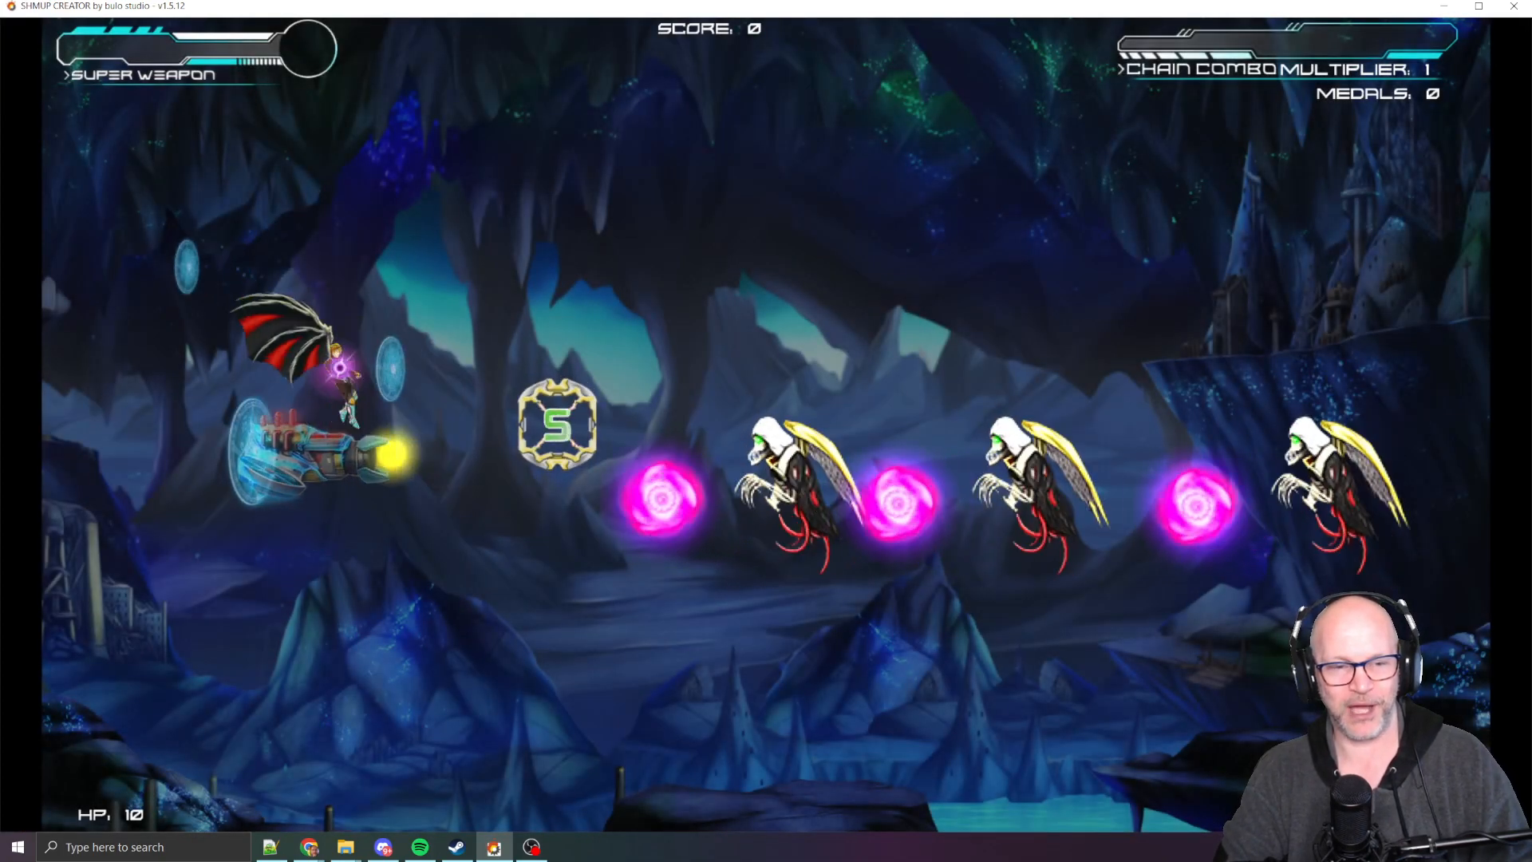
pyautogui.press('Left')
pyautogui.press('Down')
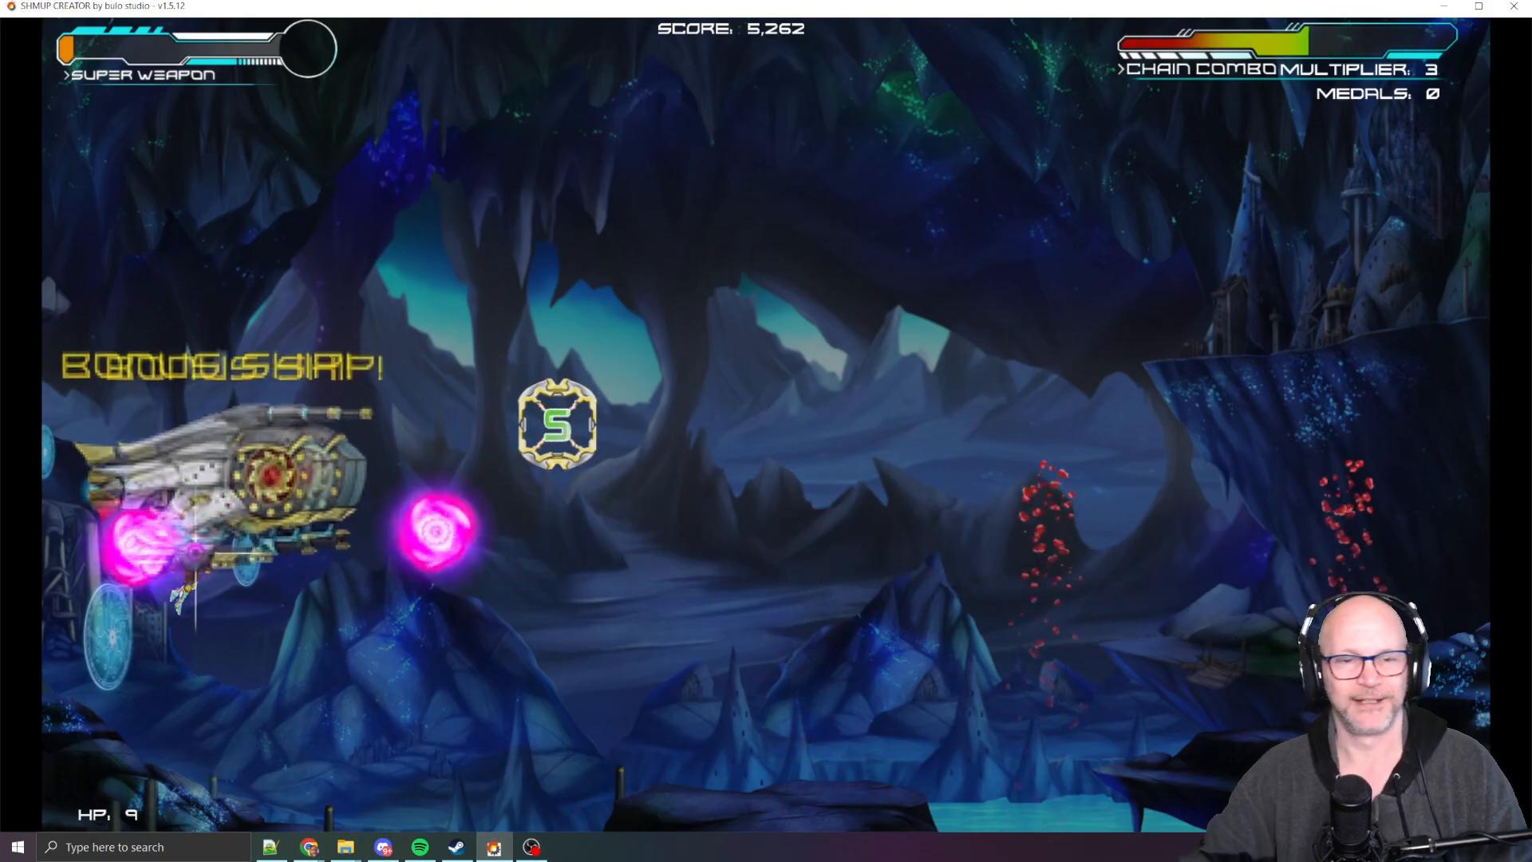
pyautogui.press('Escape')
pyautogui.press('space')
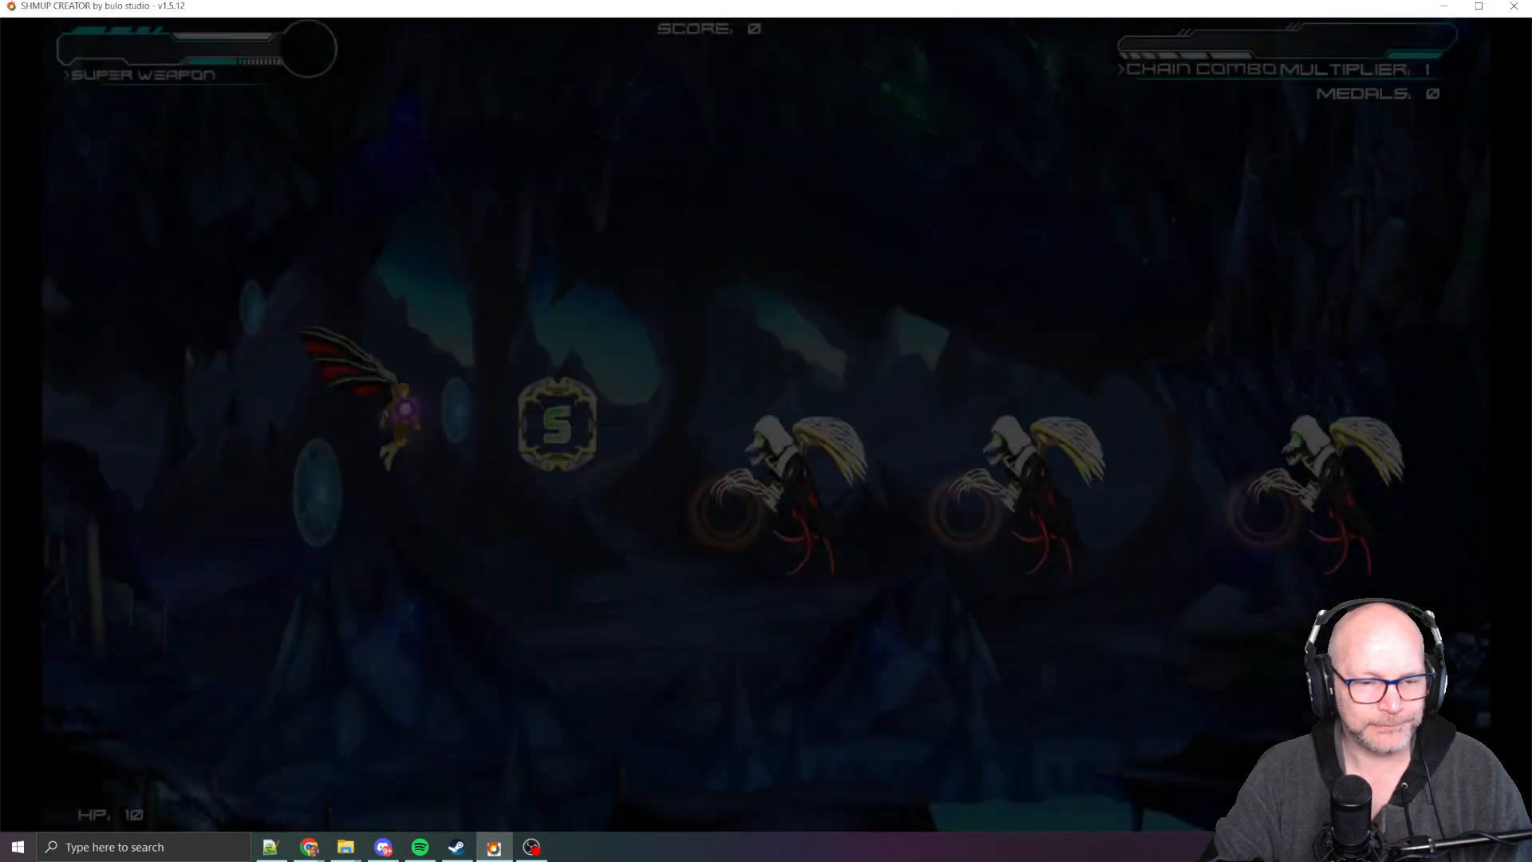
pyautogui.press('Left')
pyautogui.press('Left')
pyautogui.press('Down')
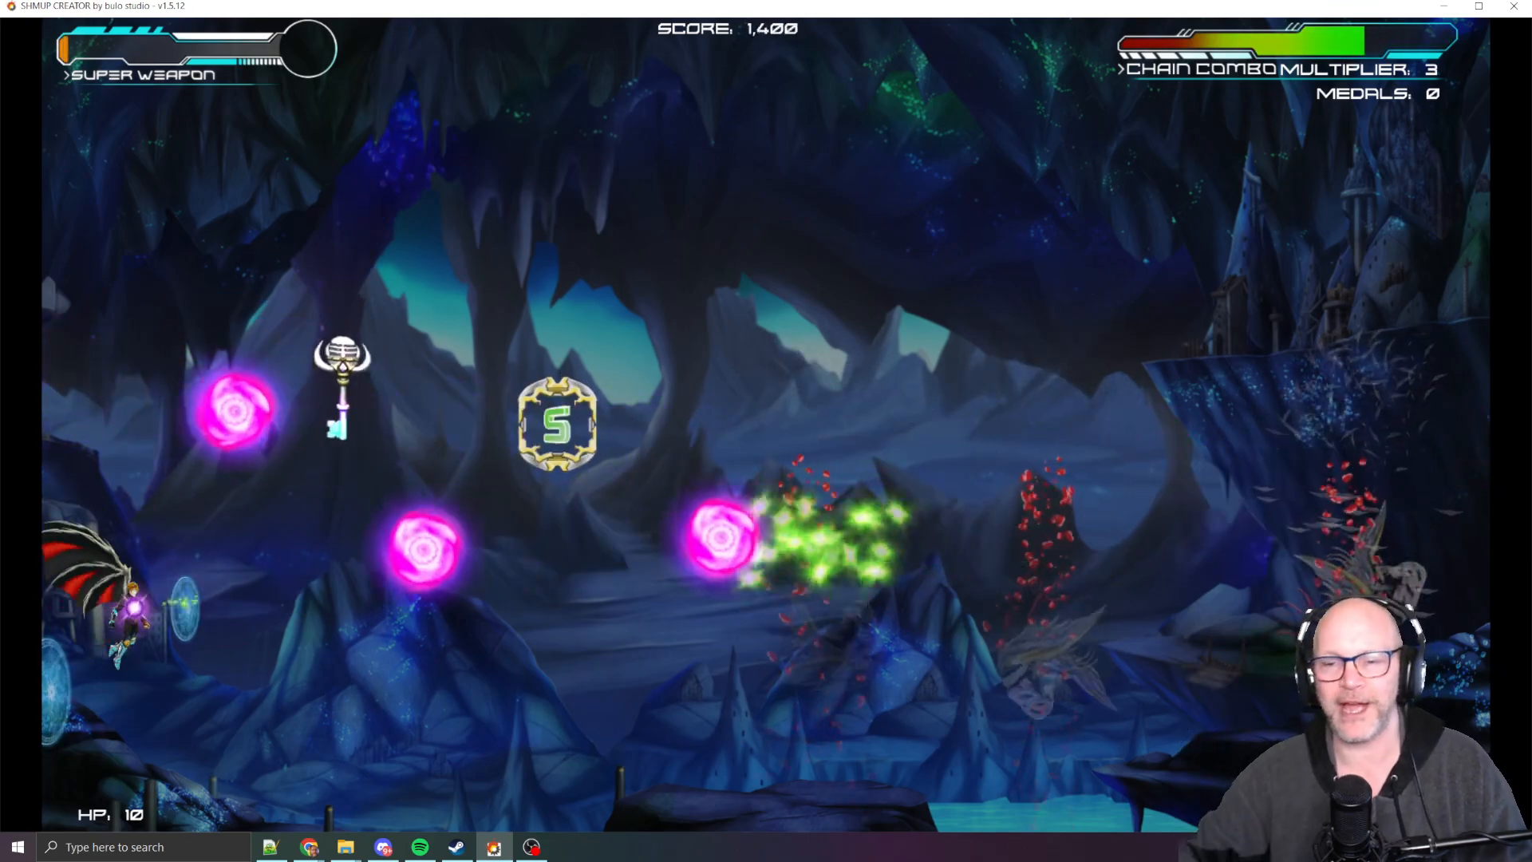
pyautogui.press('Escape')
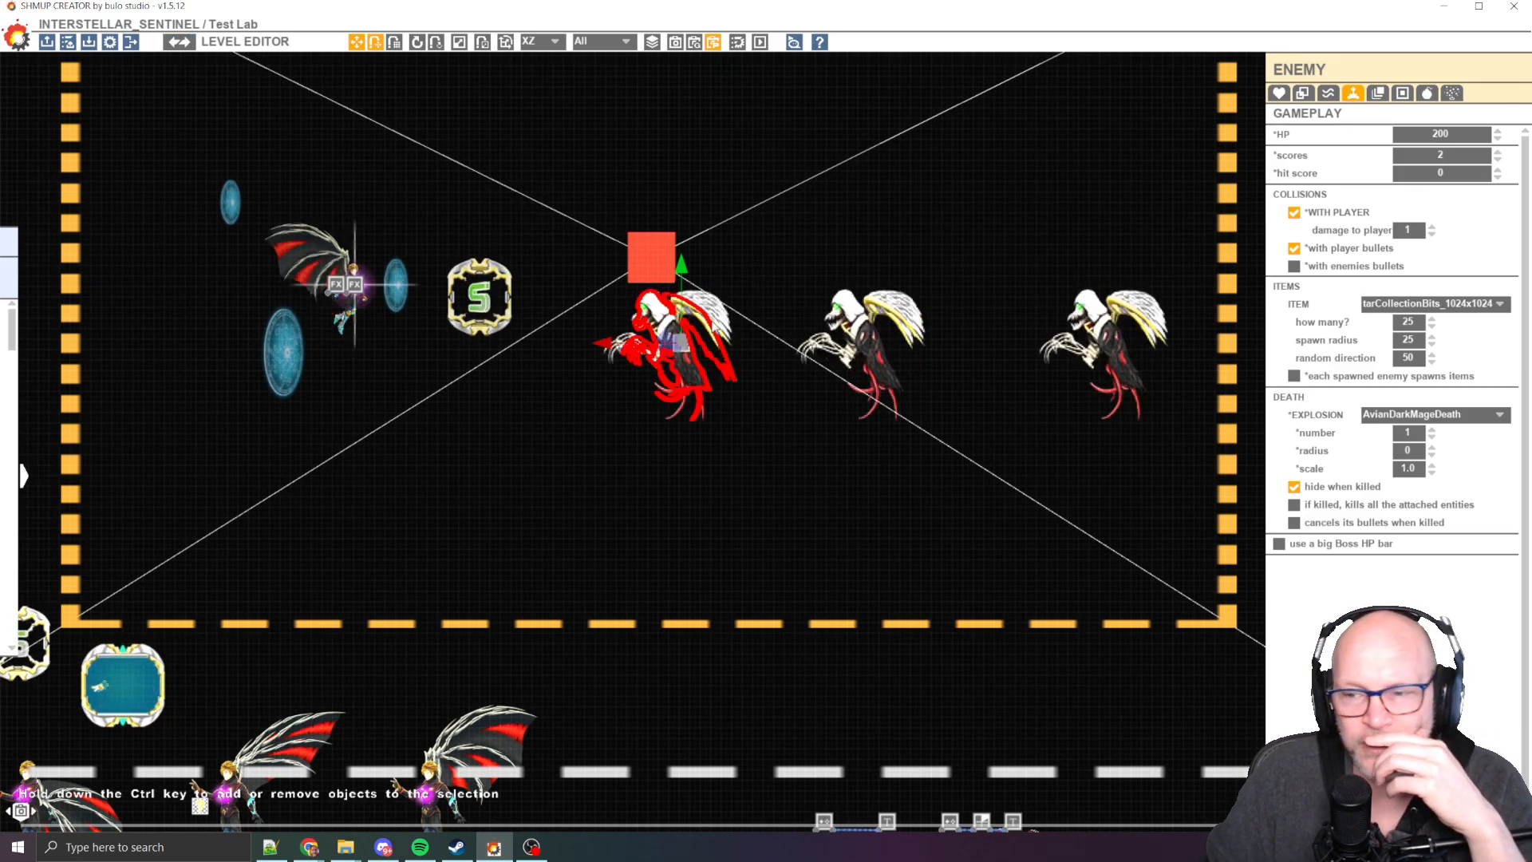
# Open the AvianDarkMageDeath particle system in the Particle System Editor and replay its preview several times
pyautogui.click(179, 43)
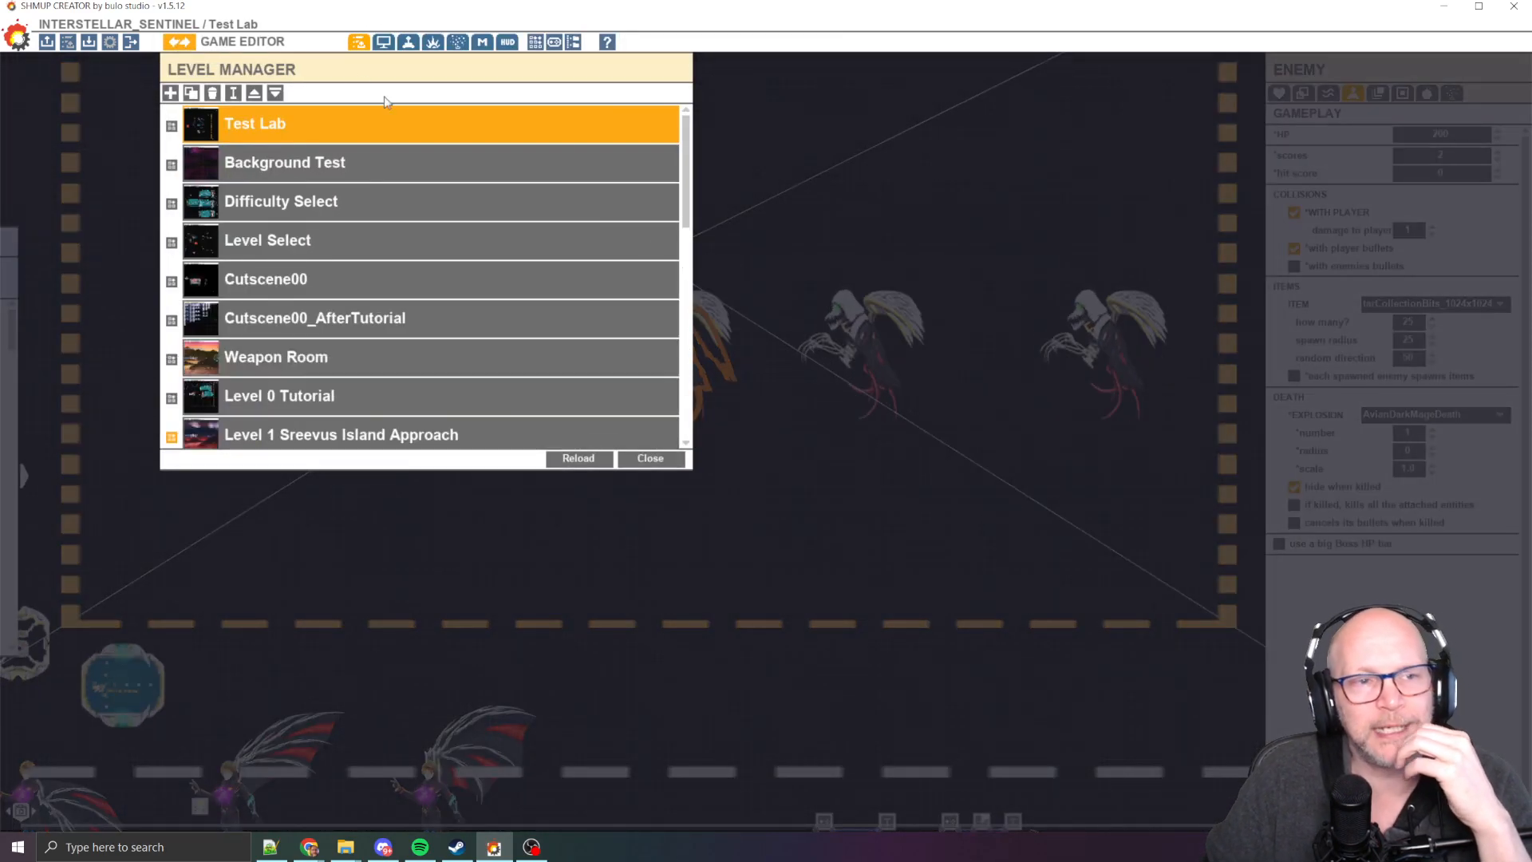
pyautogui.click(457, 46)
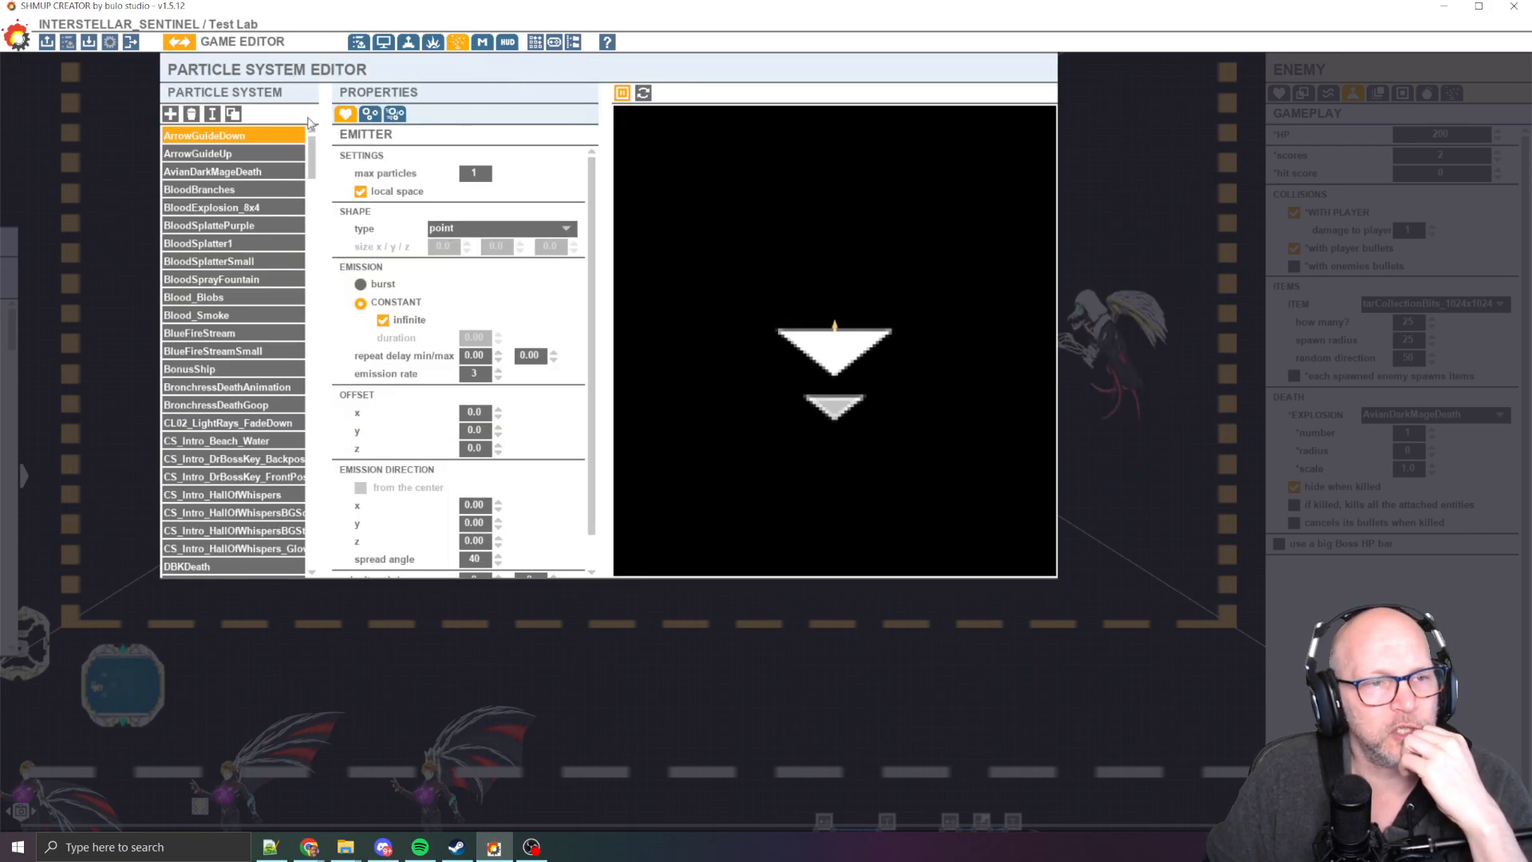
pyautogui.click(233, 171)
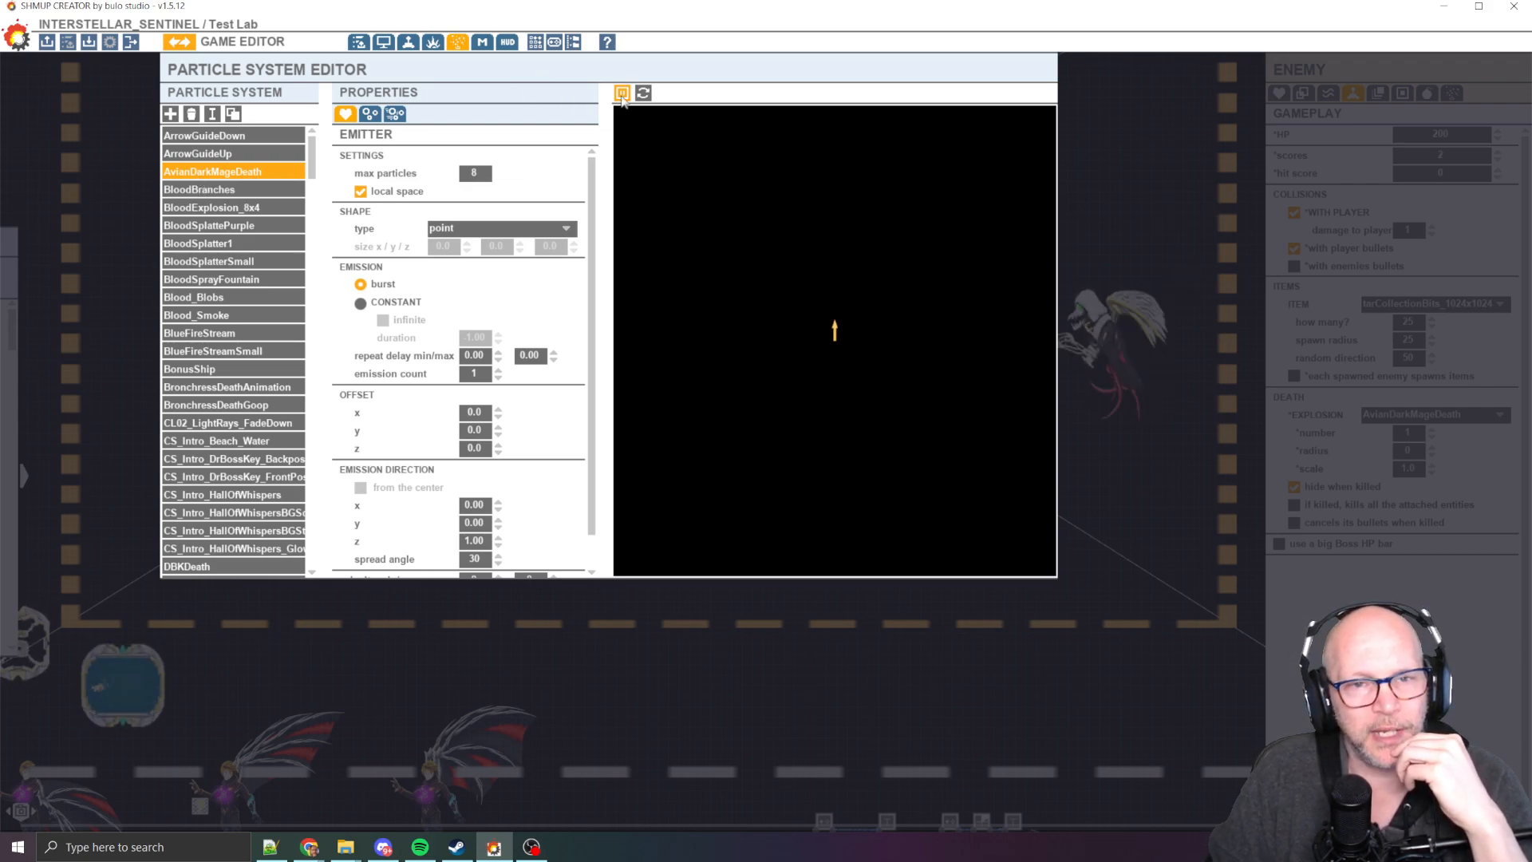
pyautogui.click(643, 94)
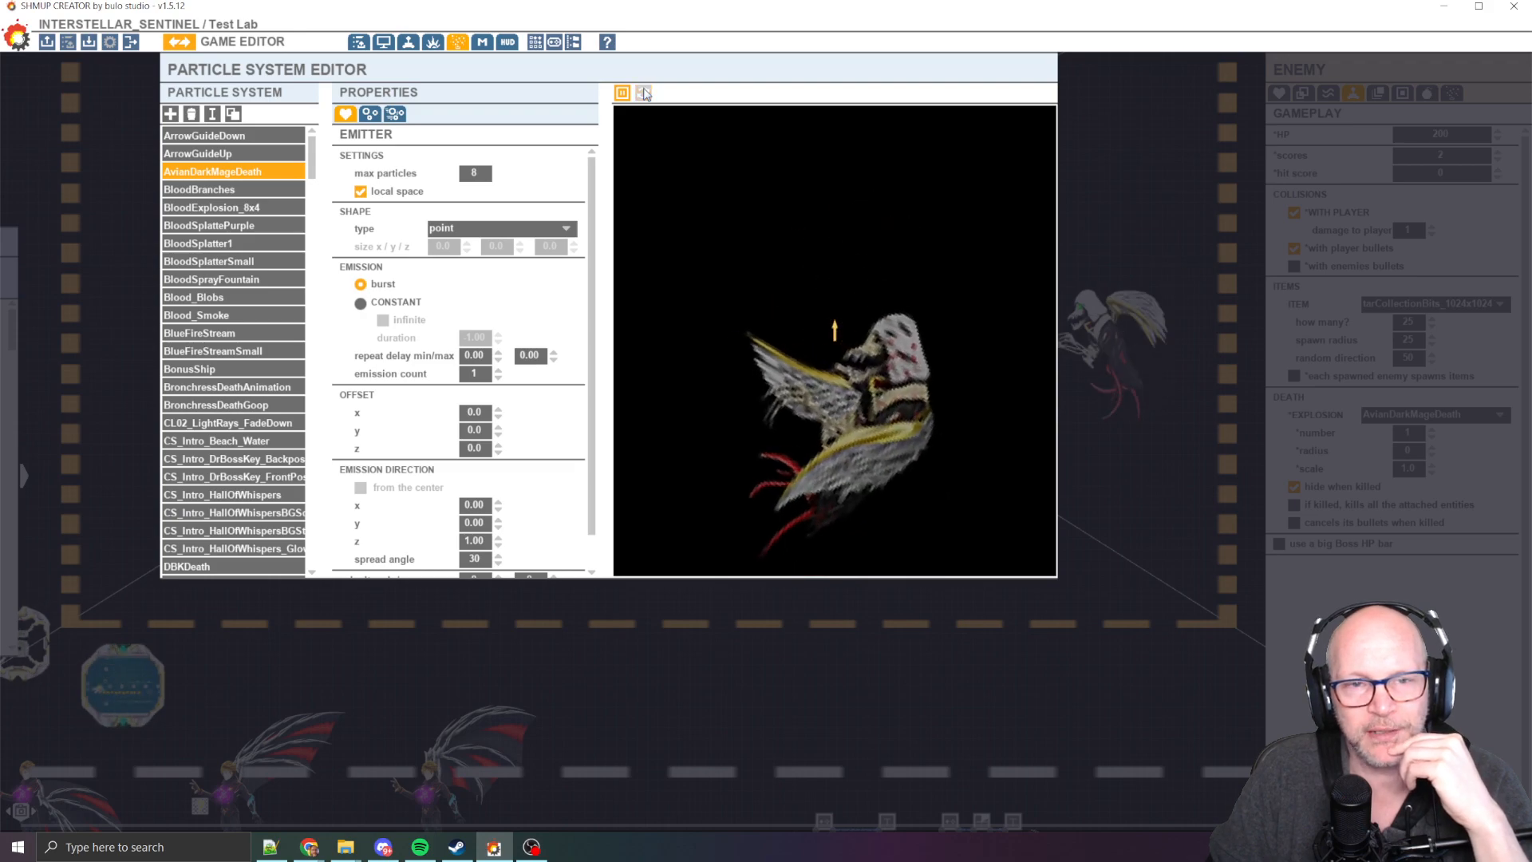
pyautogui.click(643, 94)
pyautogui.click(643, 94)
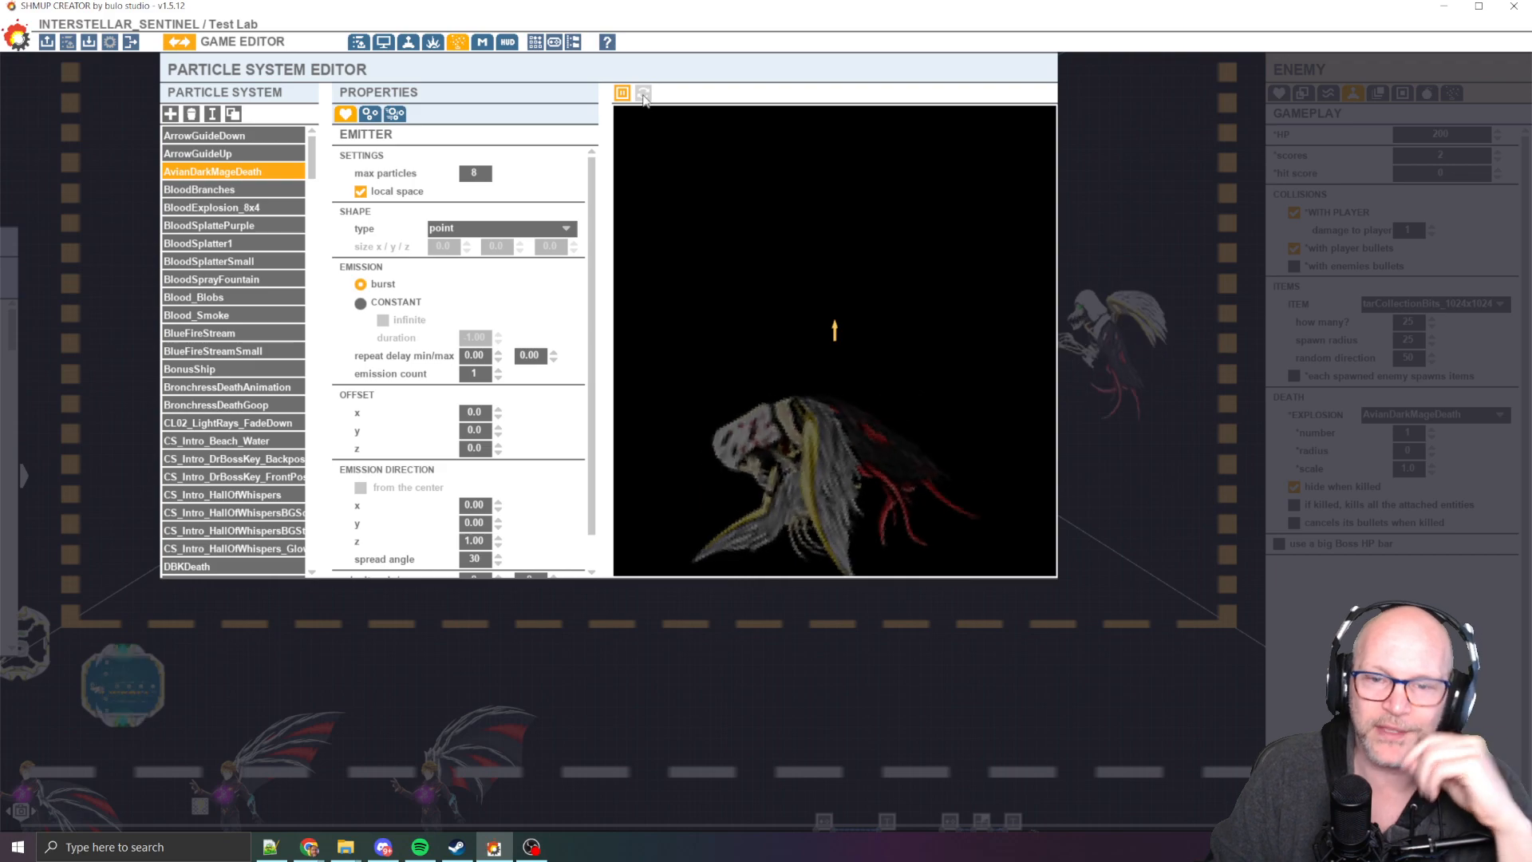
pyautogui.click(643, 94)
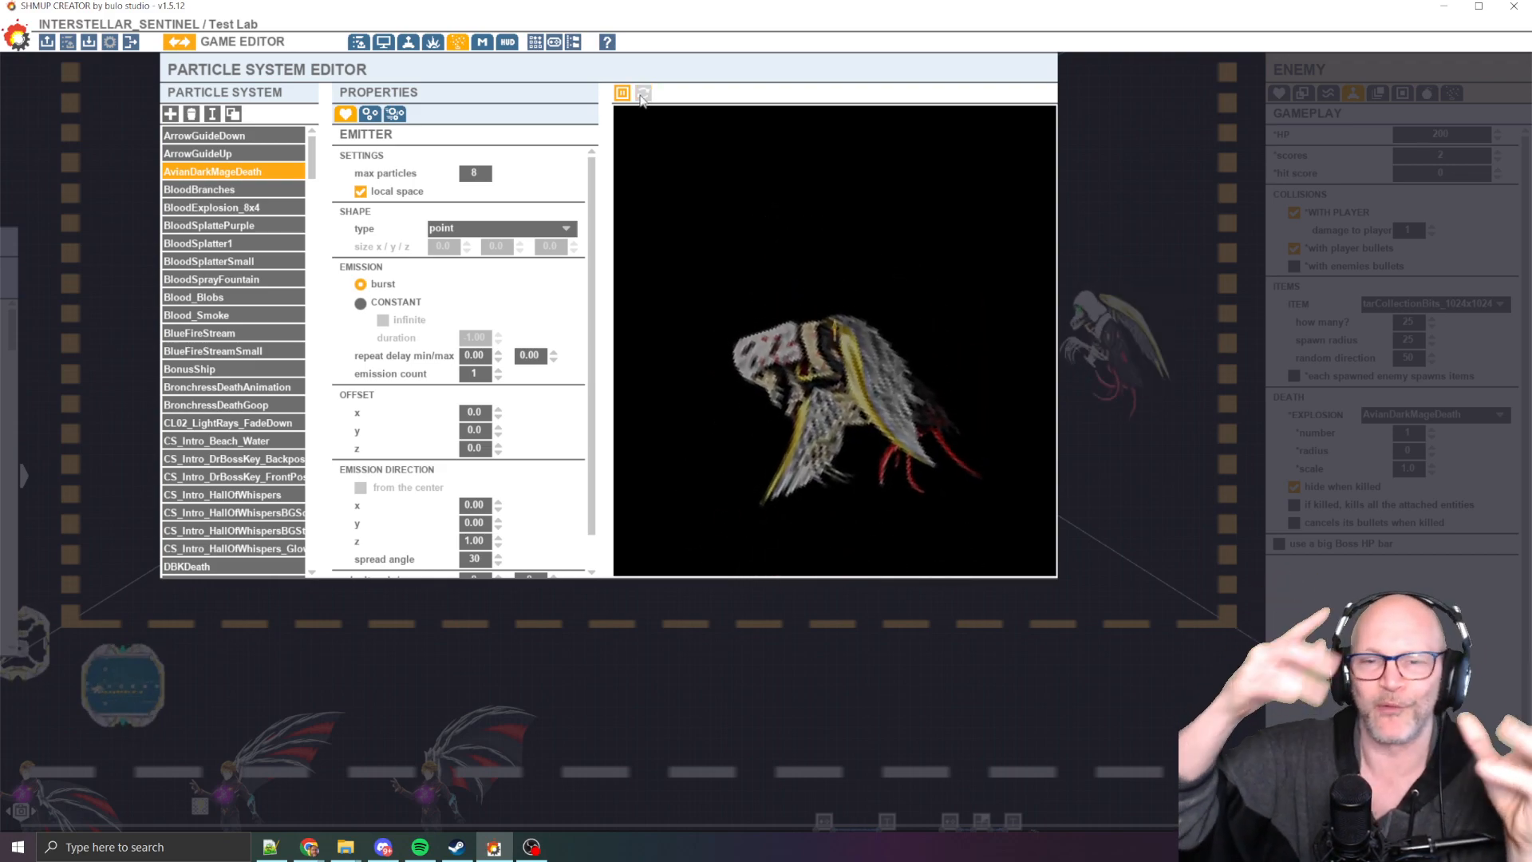
# View the particle texture and animation settings of AvianDarkMageDeath, and return to the level to select the middle DarkMage
pyautogui.click(370, 114)
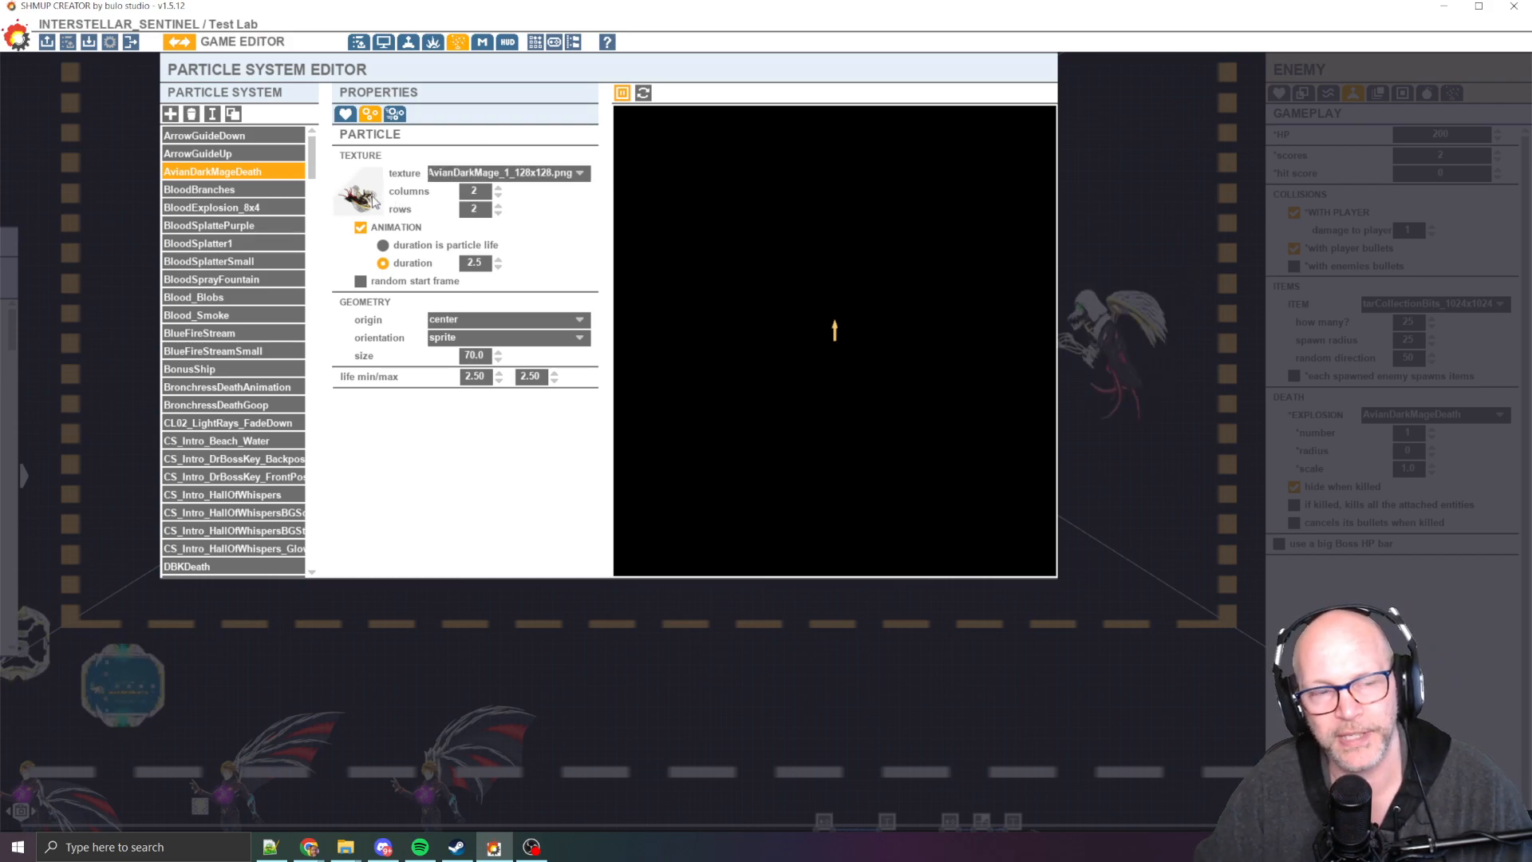
pyautogui.click(178, 44)
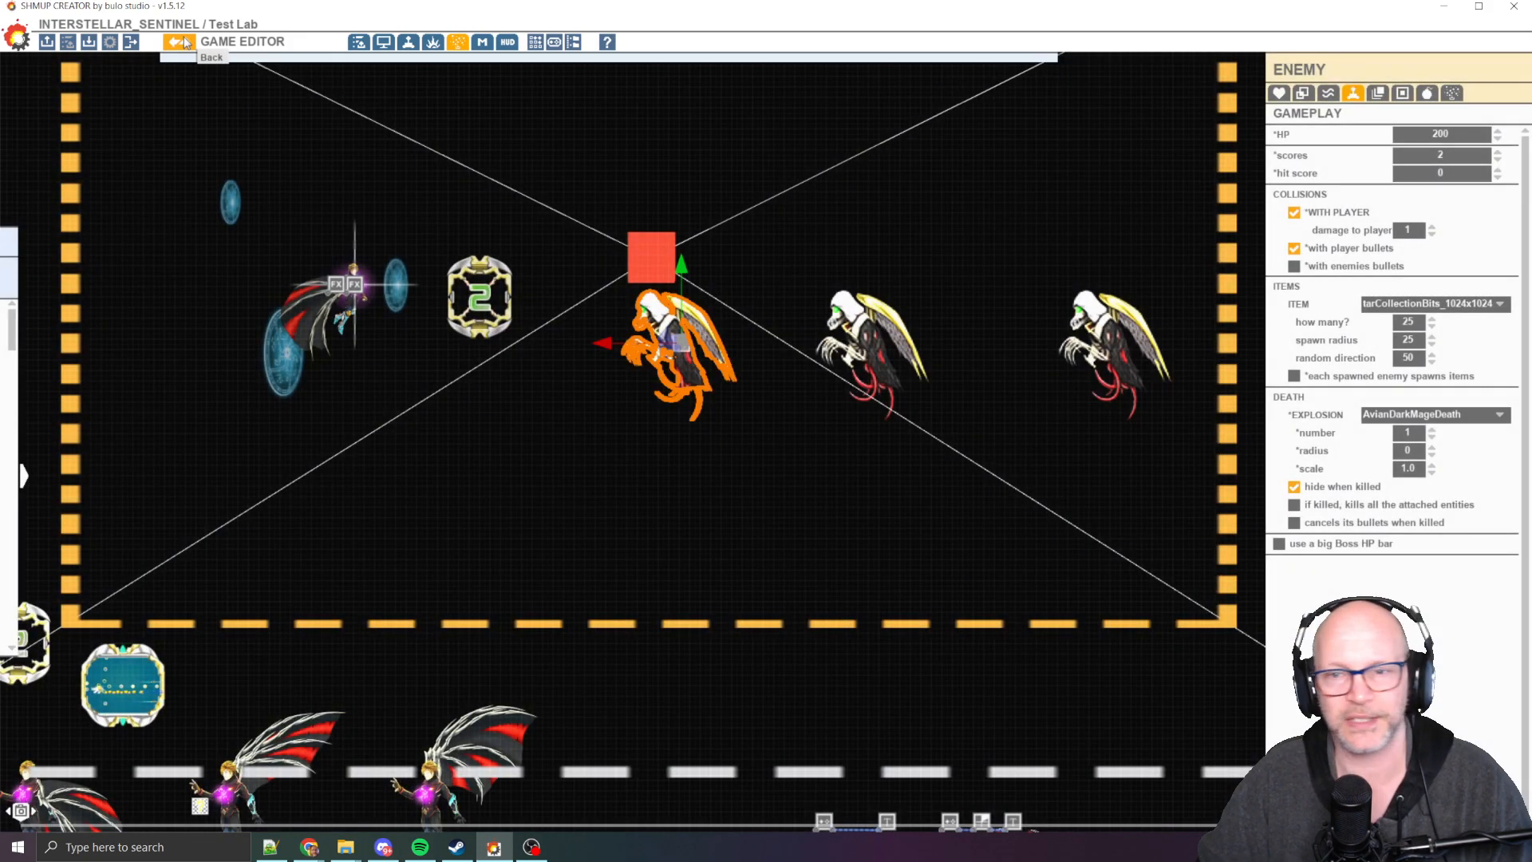
pyautogui.click(864, 339)
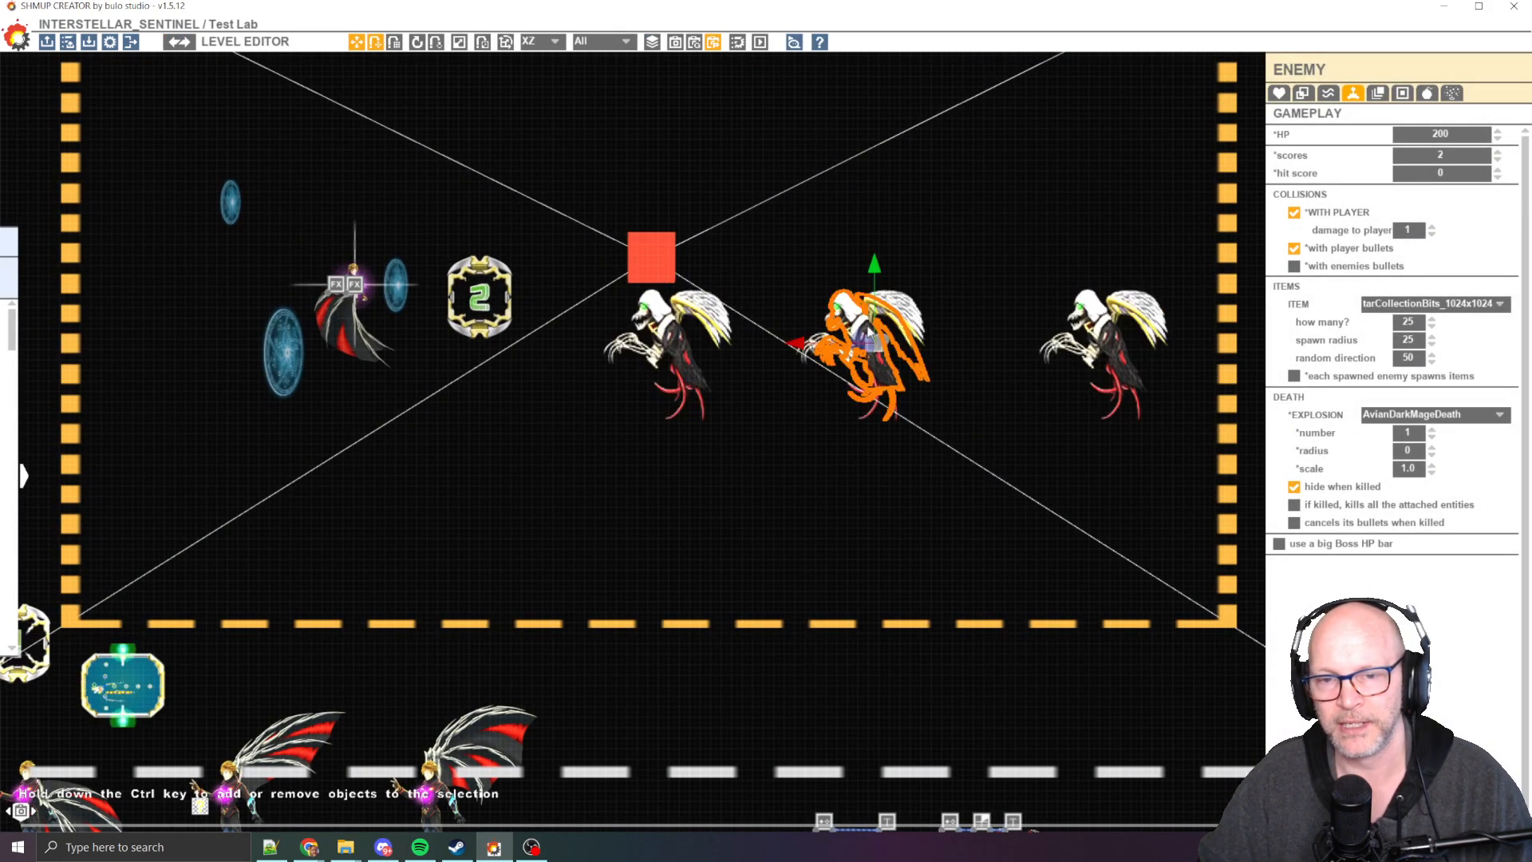
# Return to the AvianDarkMageDeath particle system, review all its emitter settings down to velocity, and replay the preview
pyautogui.click(179, 41)
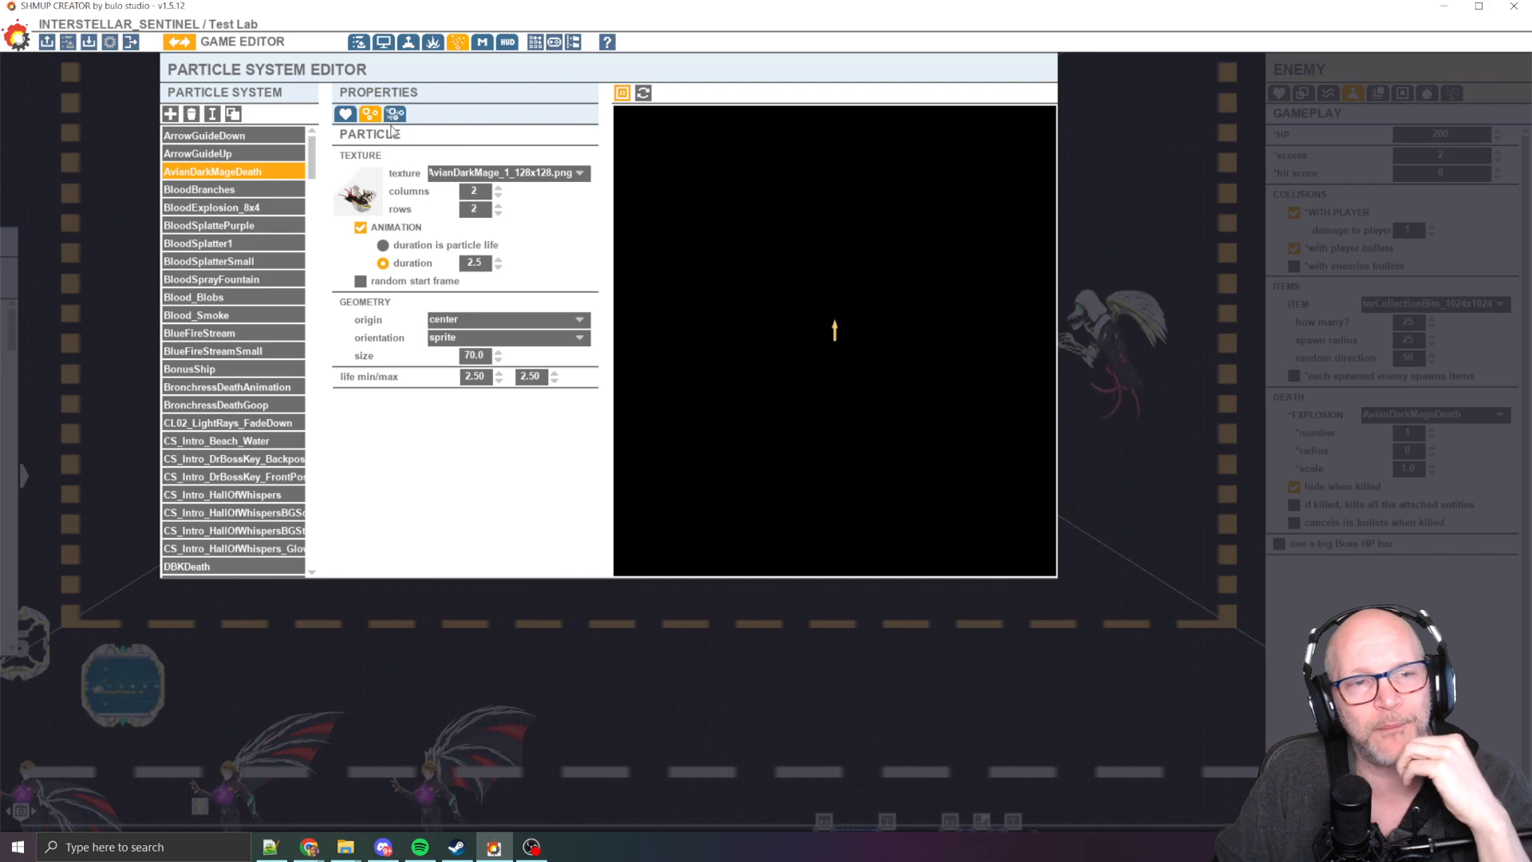
pyautogui.click(345, 115)
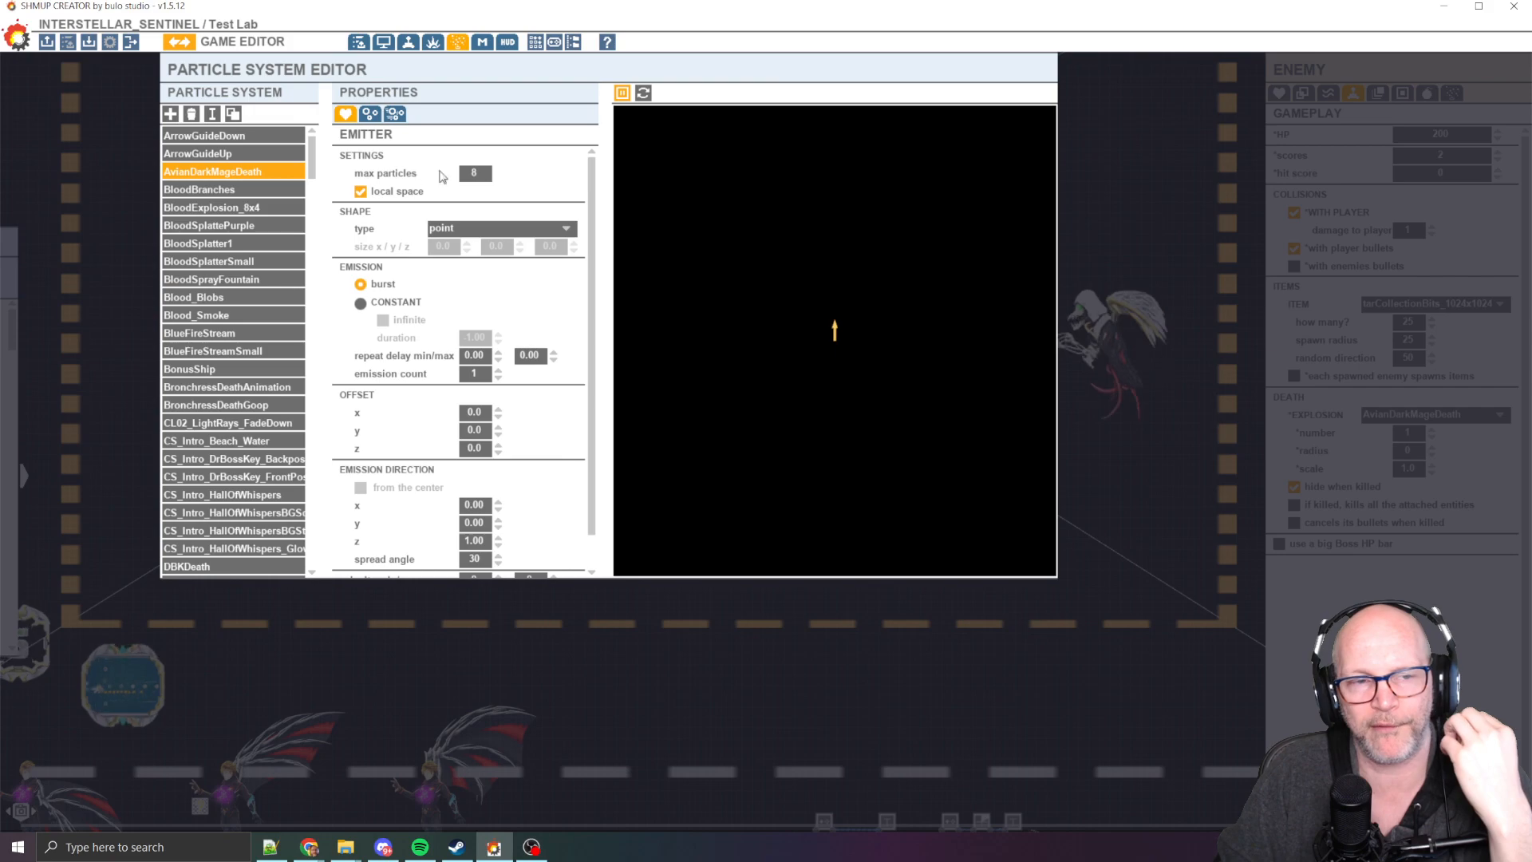
pyautogui.moveTo(591, 204); pyautogui.dragTo(592, 240)
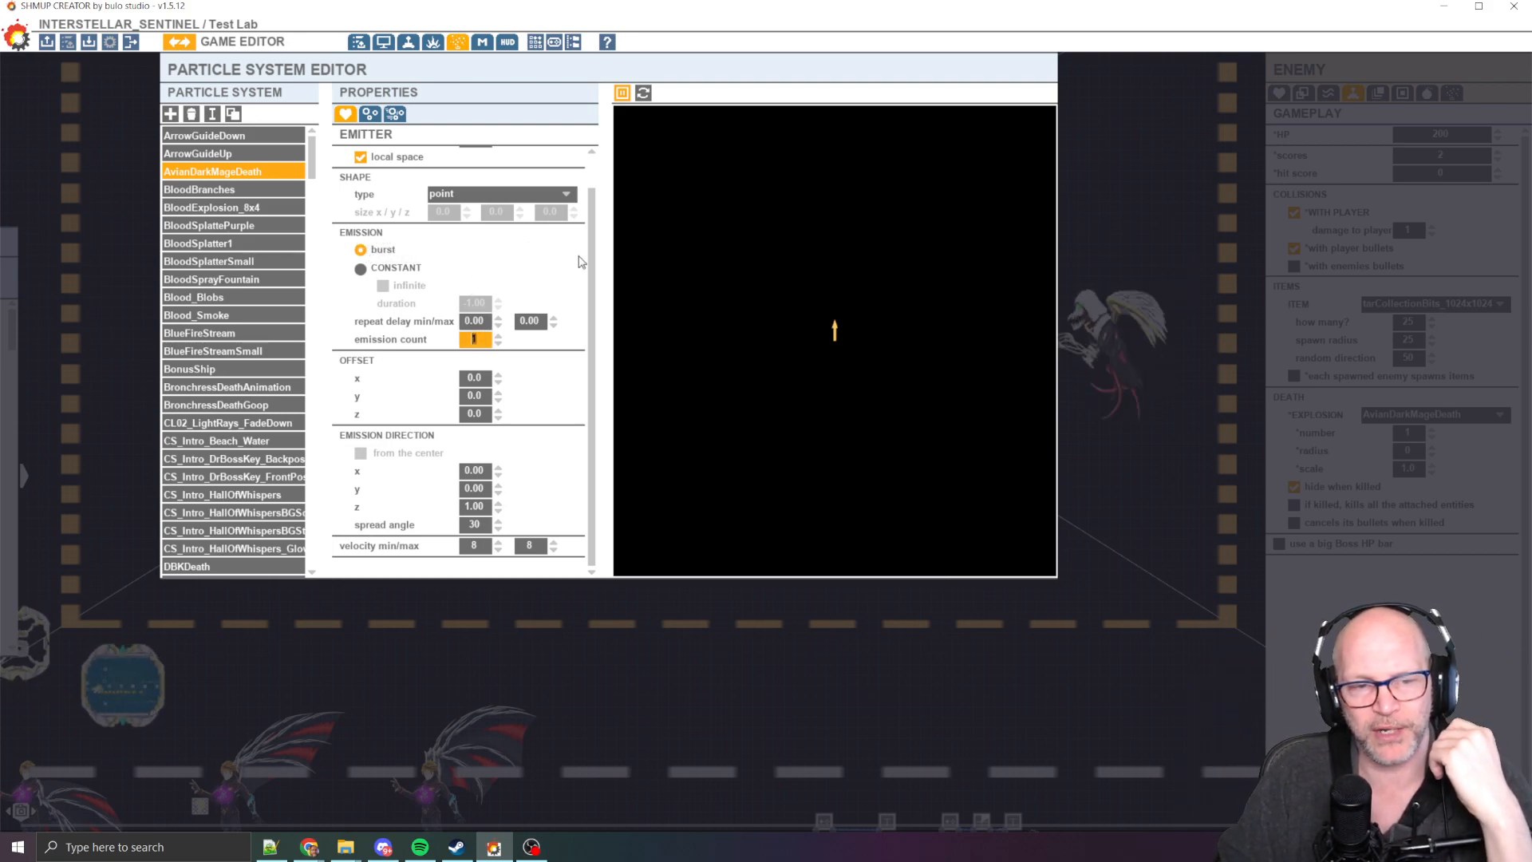
pyautogui.click(643, 93)
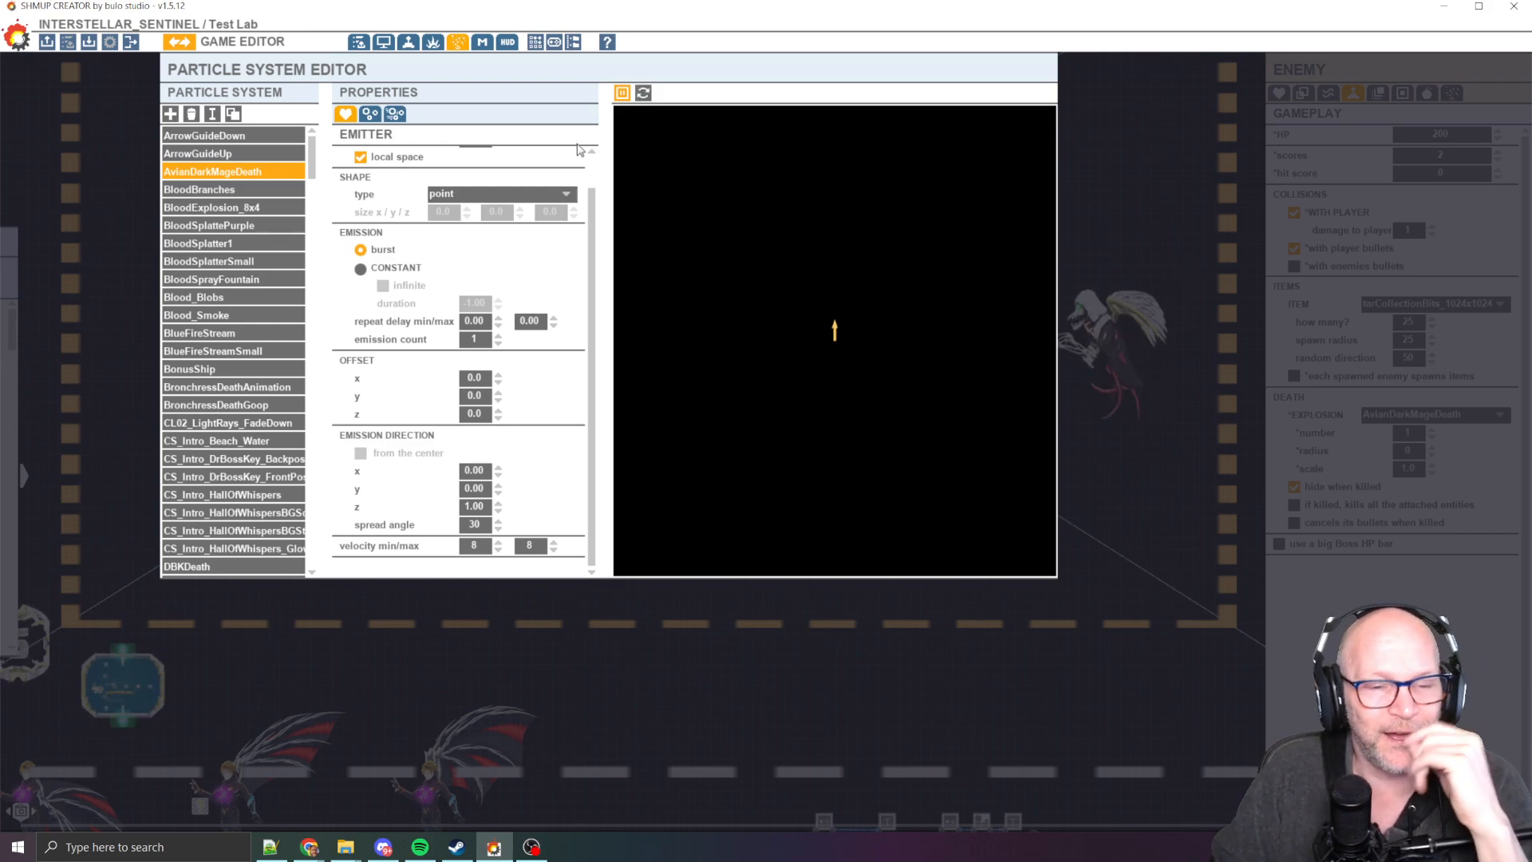
# Open the AvianDarkMageDeath modifiers and try an alpha of 25 for the start colour and 0 for the end colour in the colour editor
pyautogui.click(395, 115)
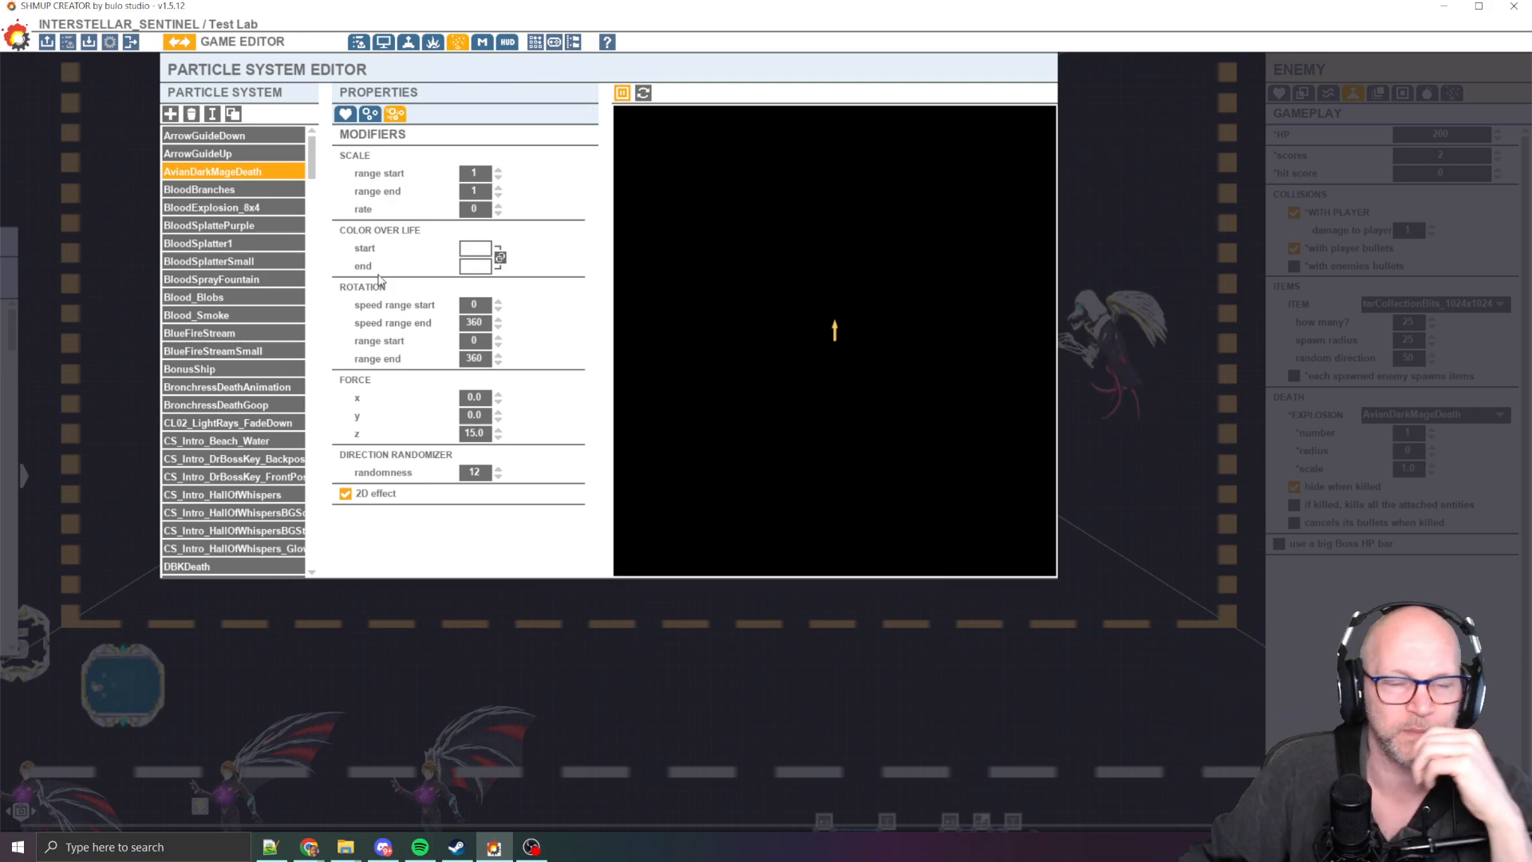
pyautogui.click(478, 250)
pyautogui.click(476, 378)
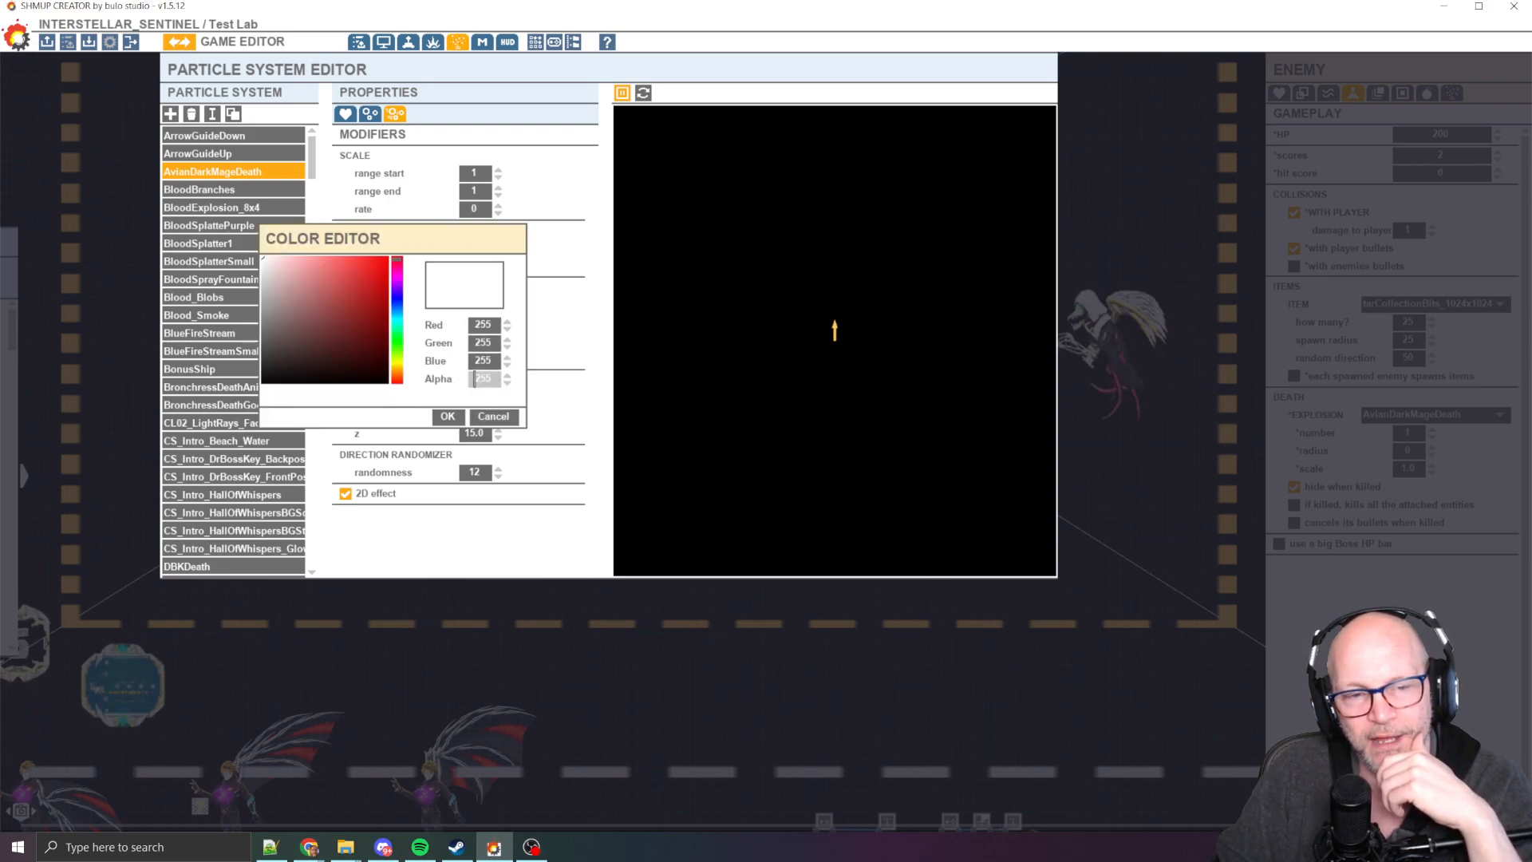
pyautogui.write('25')
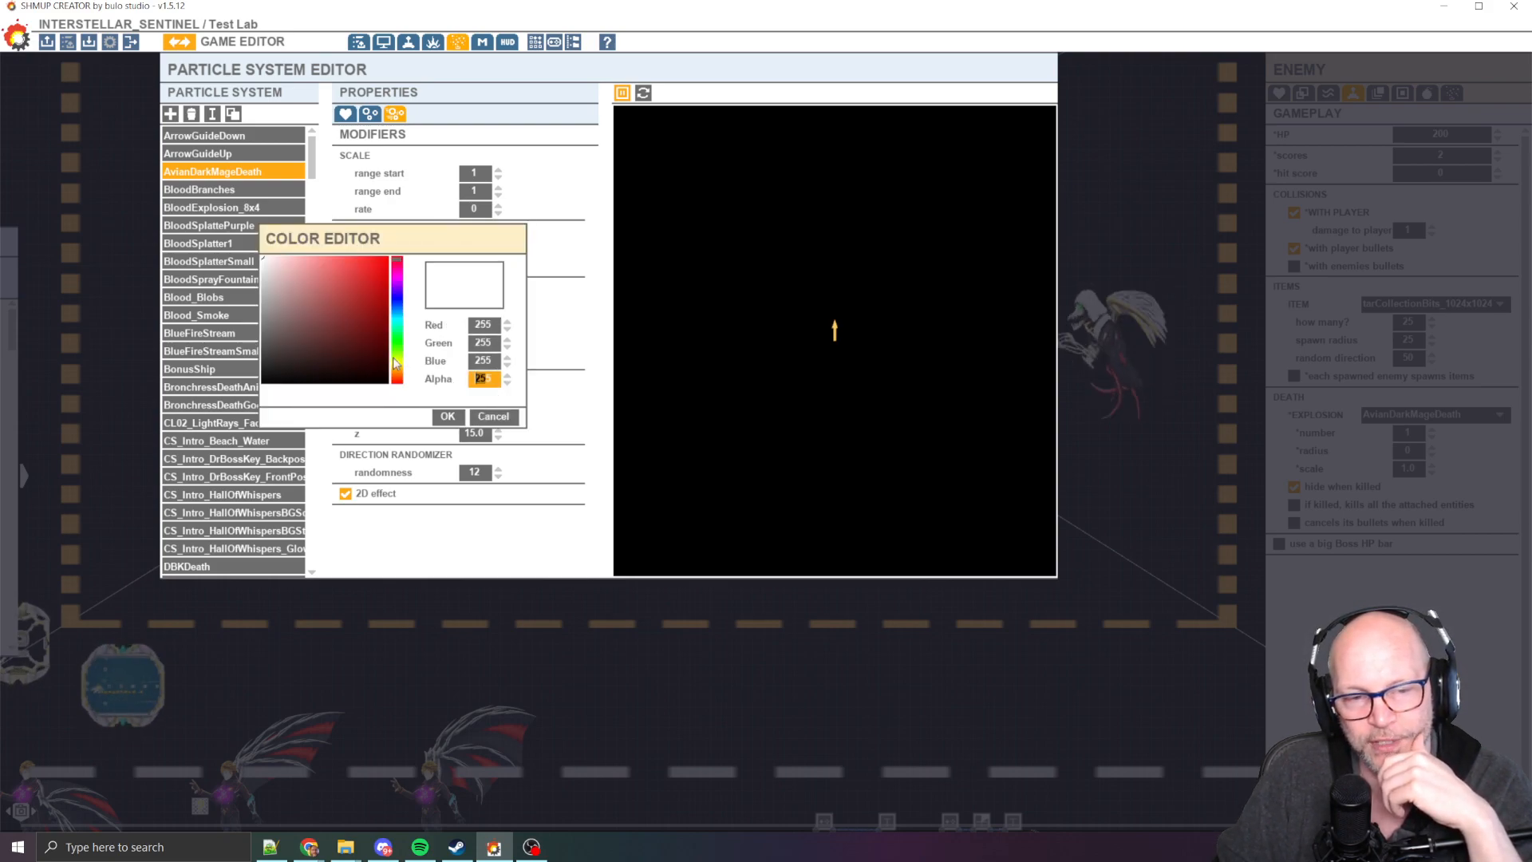
pyautogui.click(498, 415)
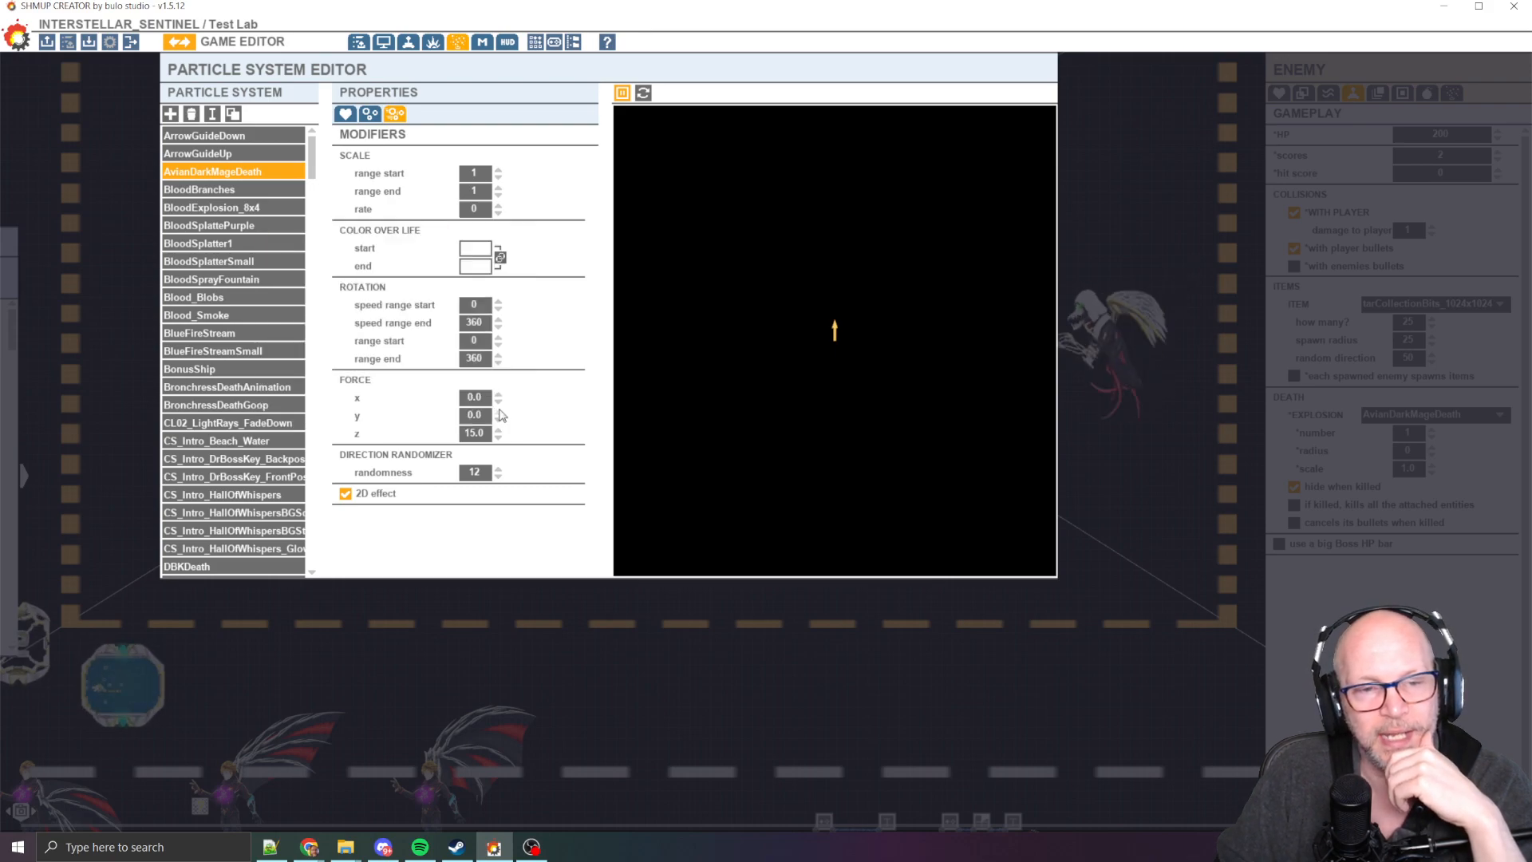
pyautogui.click(477, 268)
pyautogui.click(484, 378)
pyautogui.write('0')
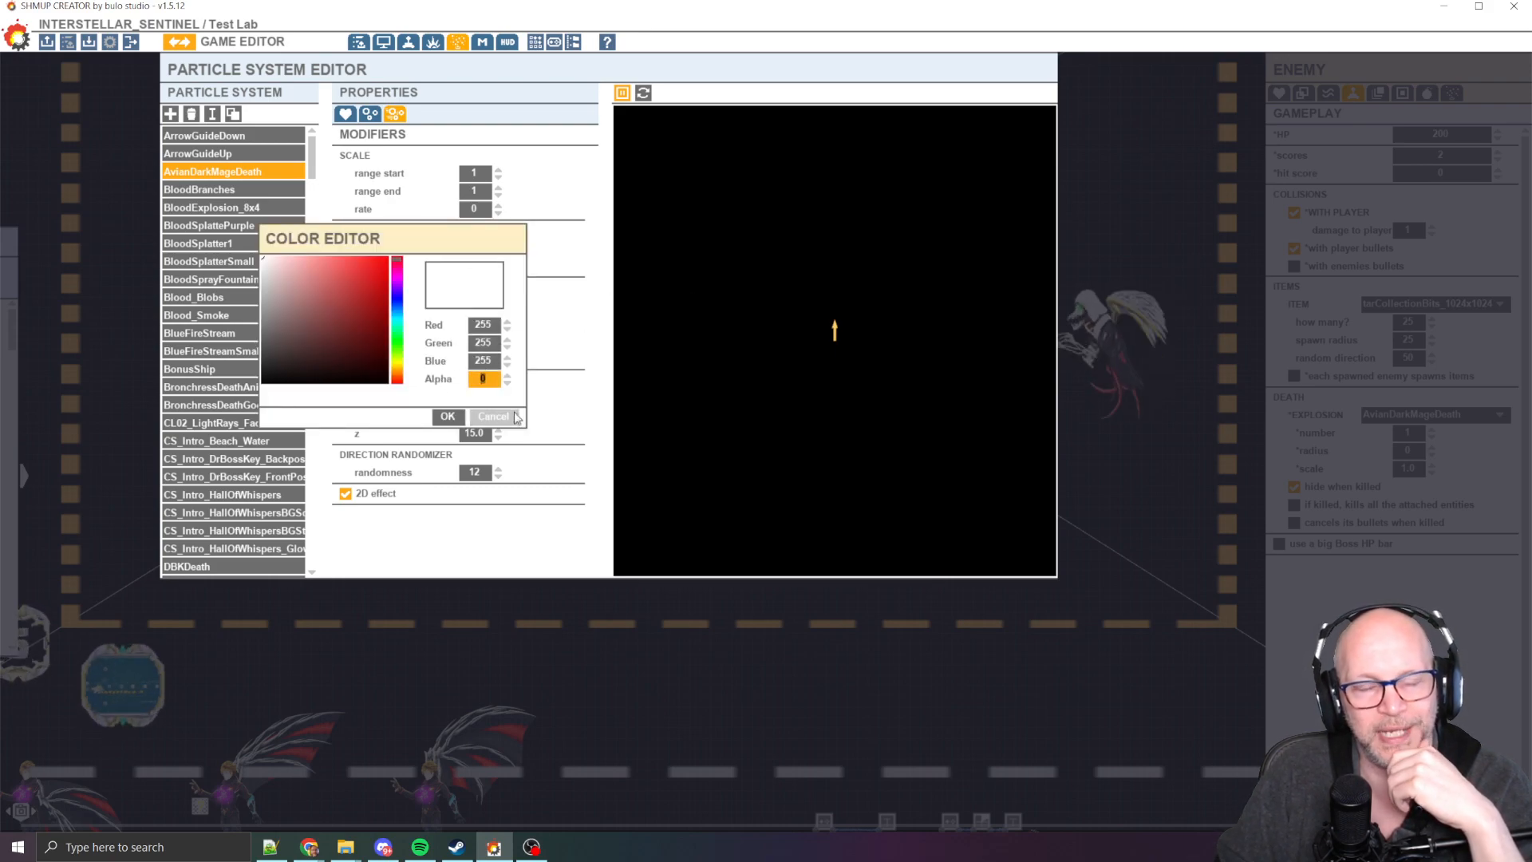
pyautogui.click(506, 418)
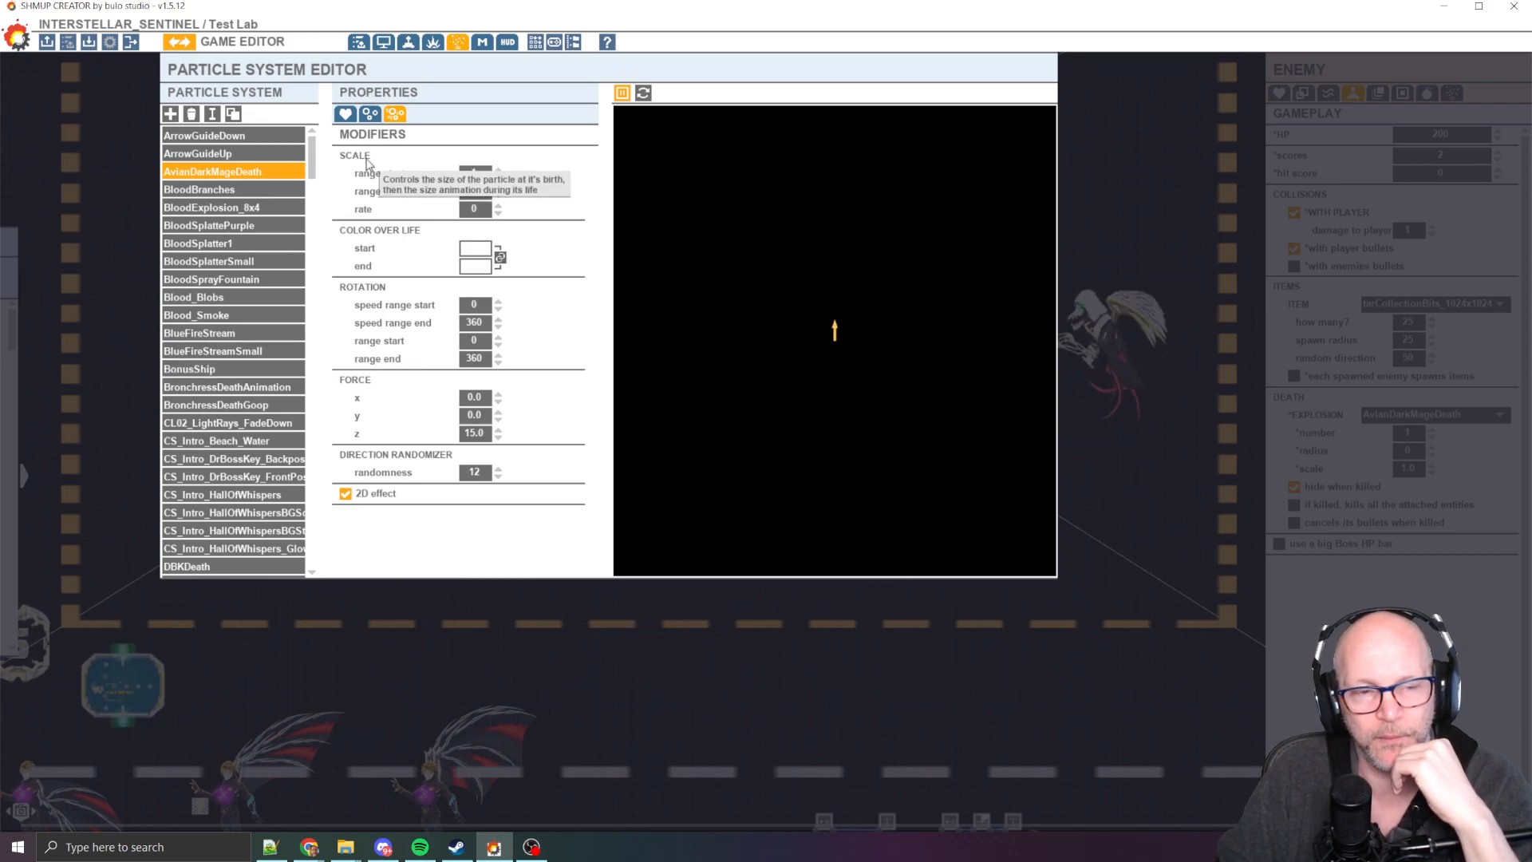
# Examine the rotation speed range and rotation range fields of AvianDarkMageDeath and replay the particle preview
pyautogui.click(474, 304)
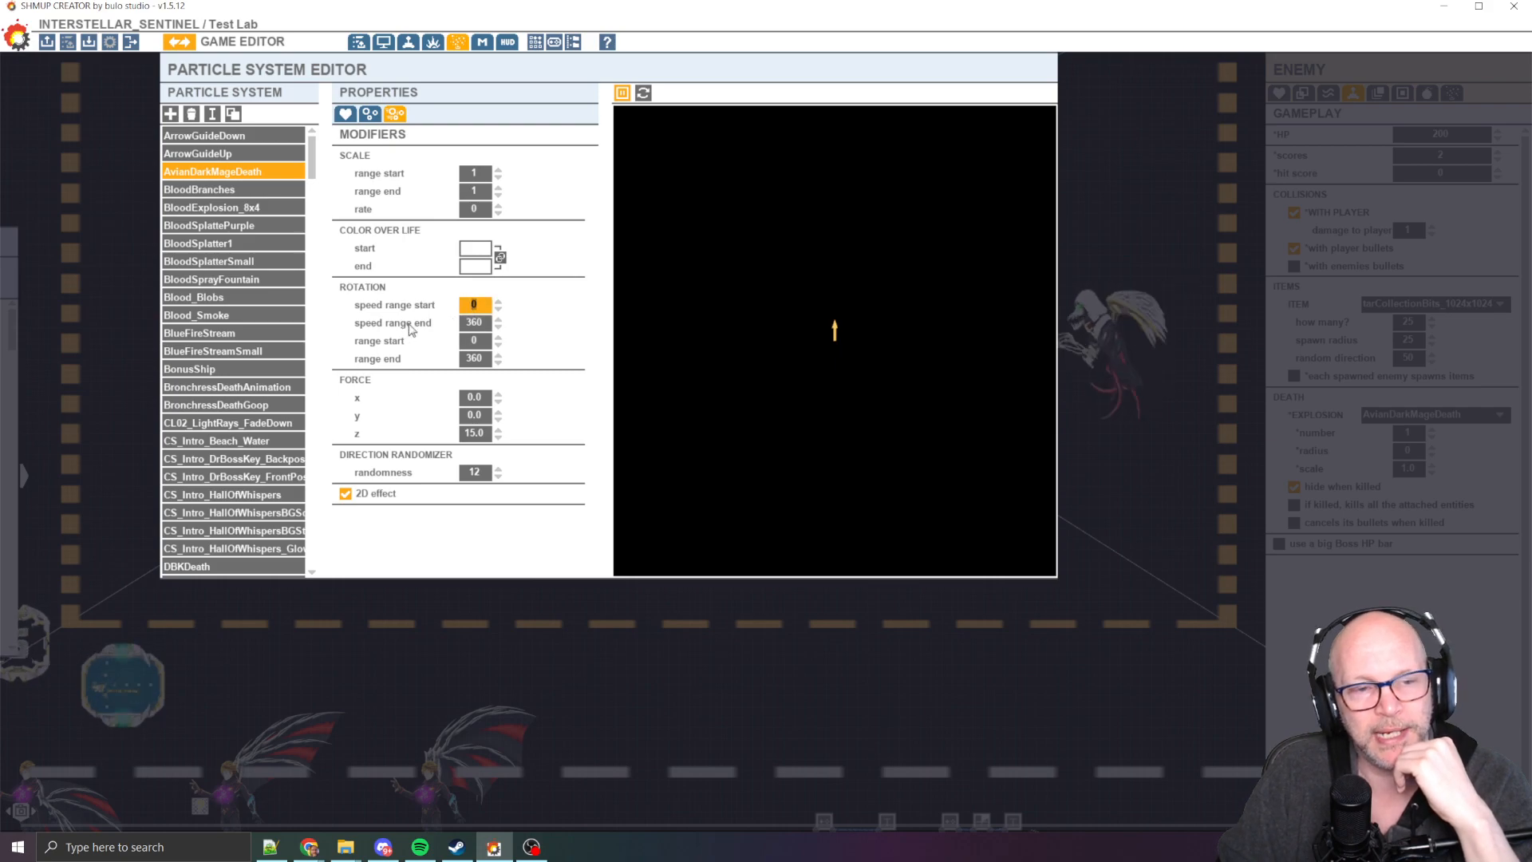
pyautogui.click(482, 322)
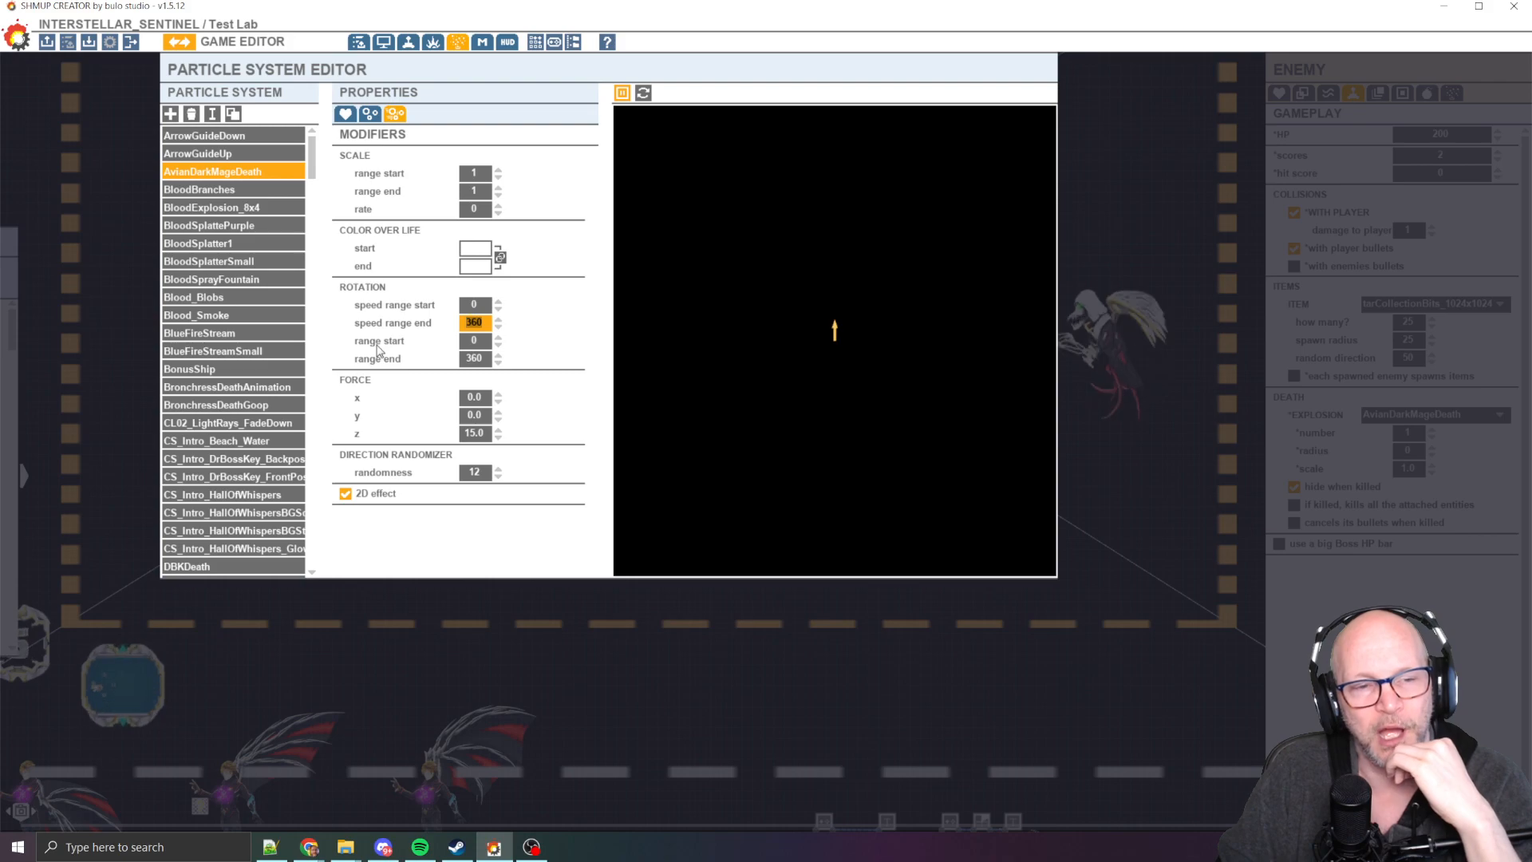
pyautogui.click(474, 341)
pyautogui.click(478, 359)
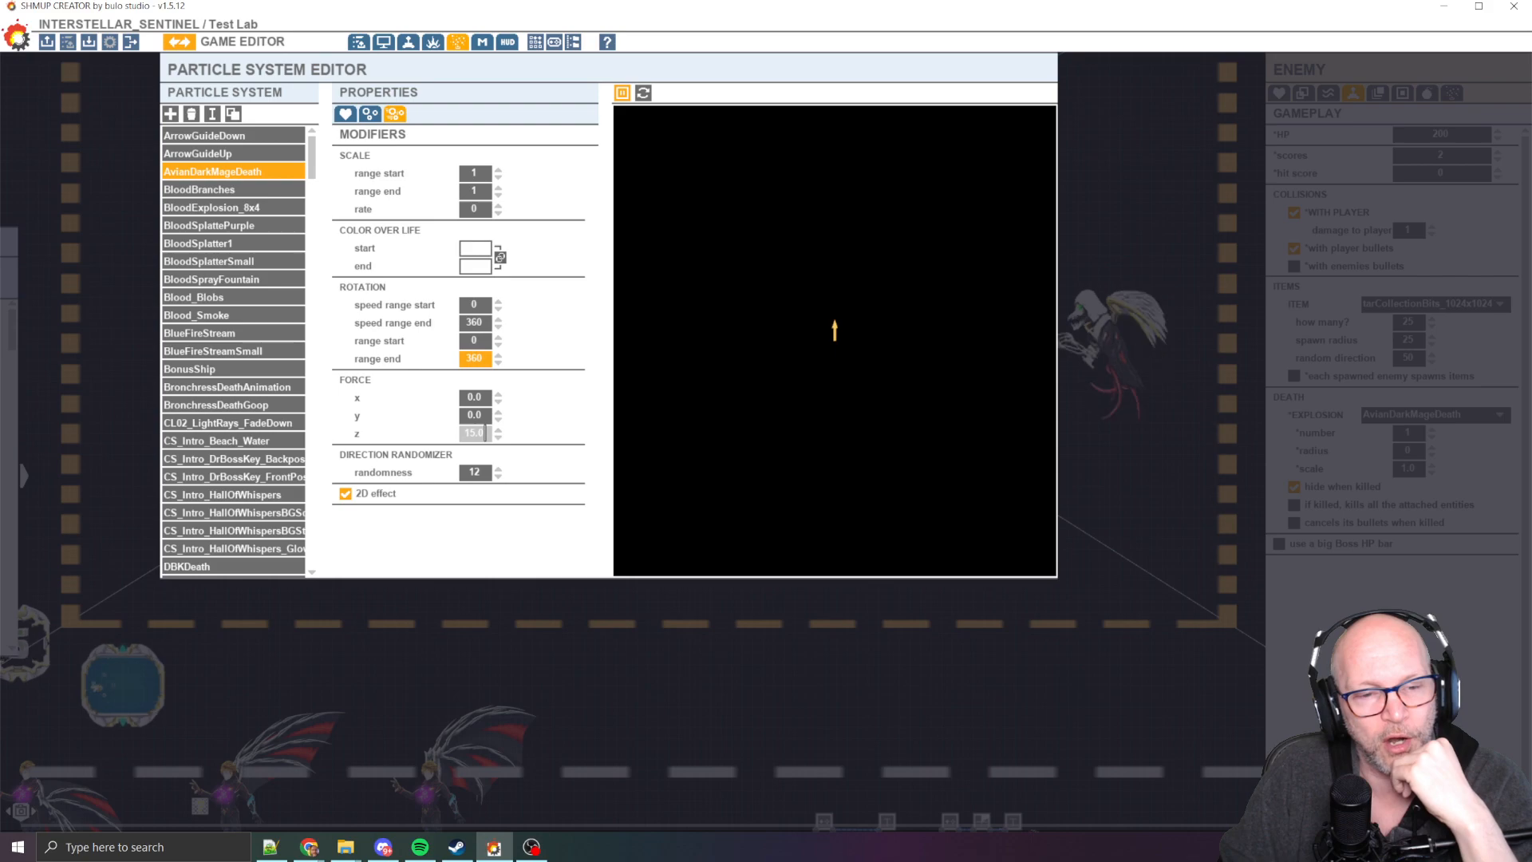
pyautogui.click(643, 92)
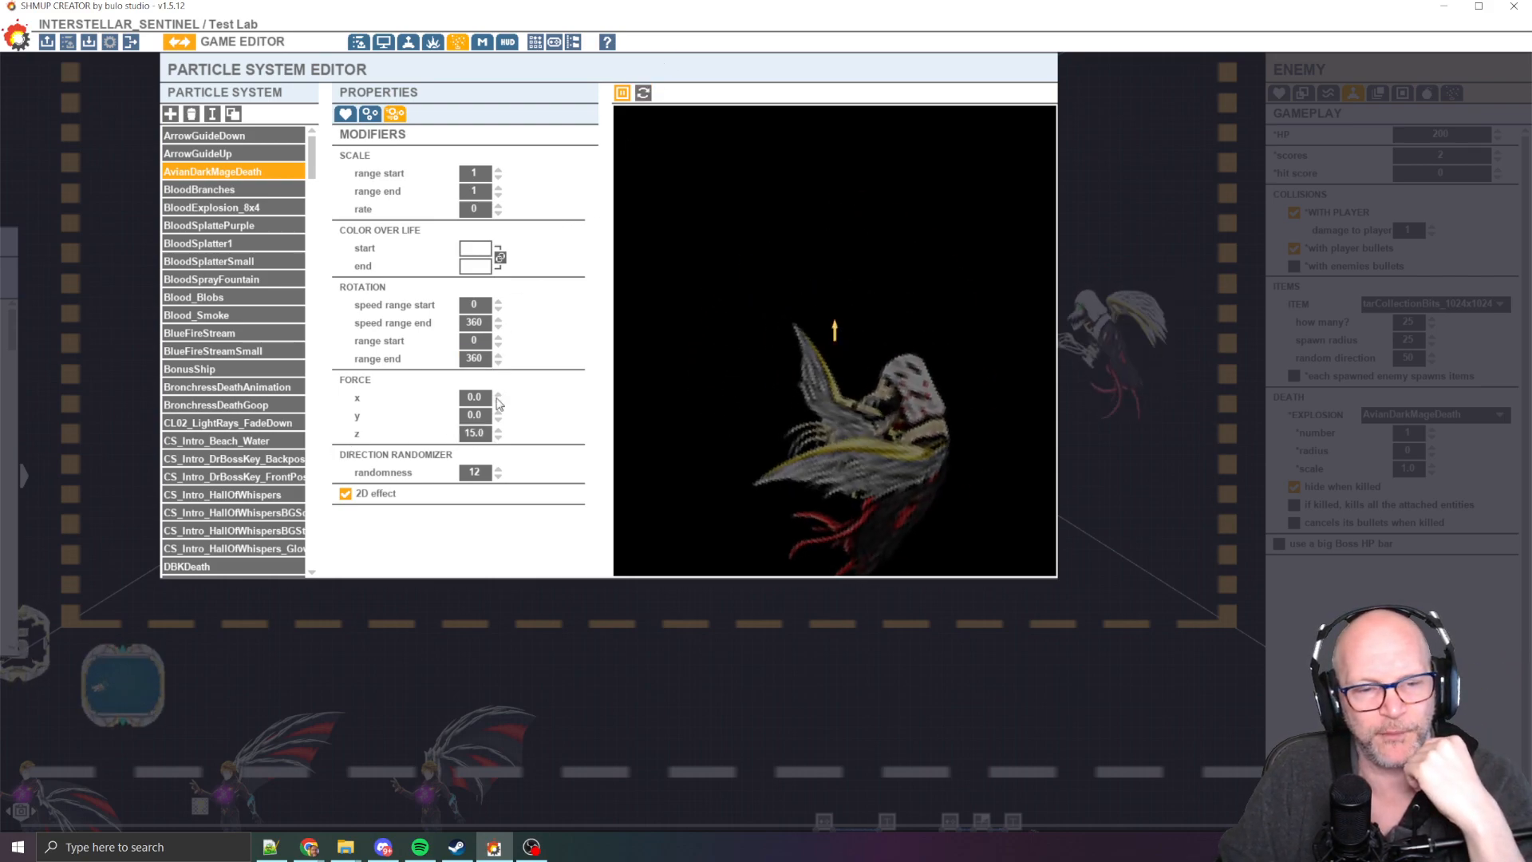
# Set the z force of AvianDarkMageDeath to 60 and replay its preview twice
pyautogui.click(474, 432)
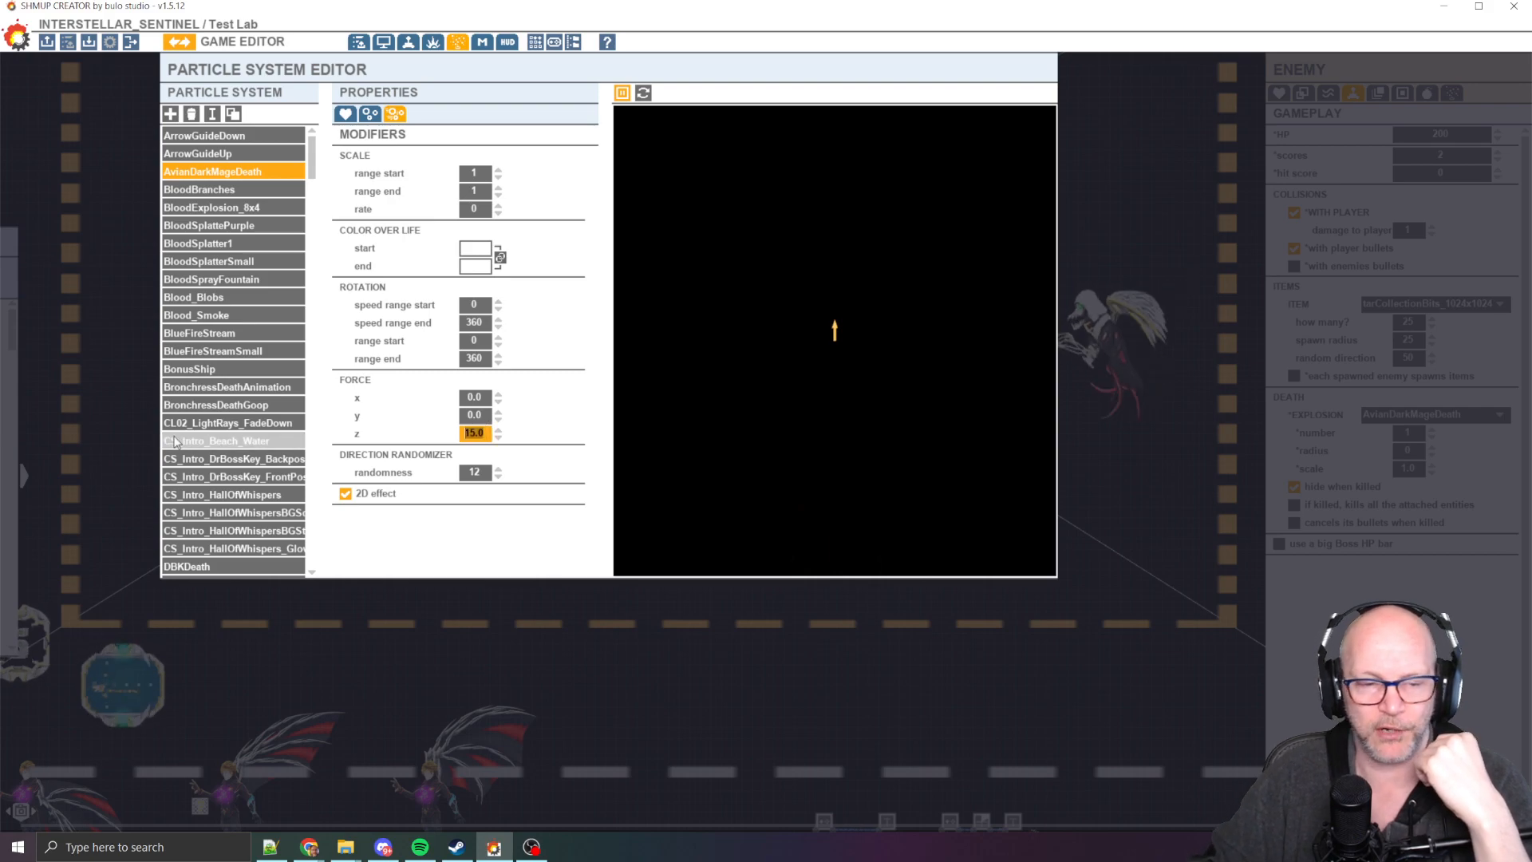
pyautogui.write('60')
pyautogui.press('Return')
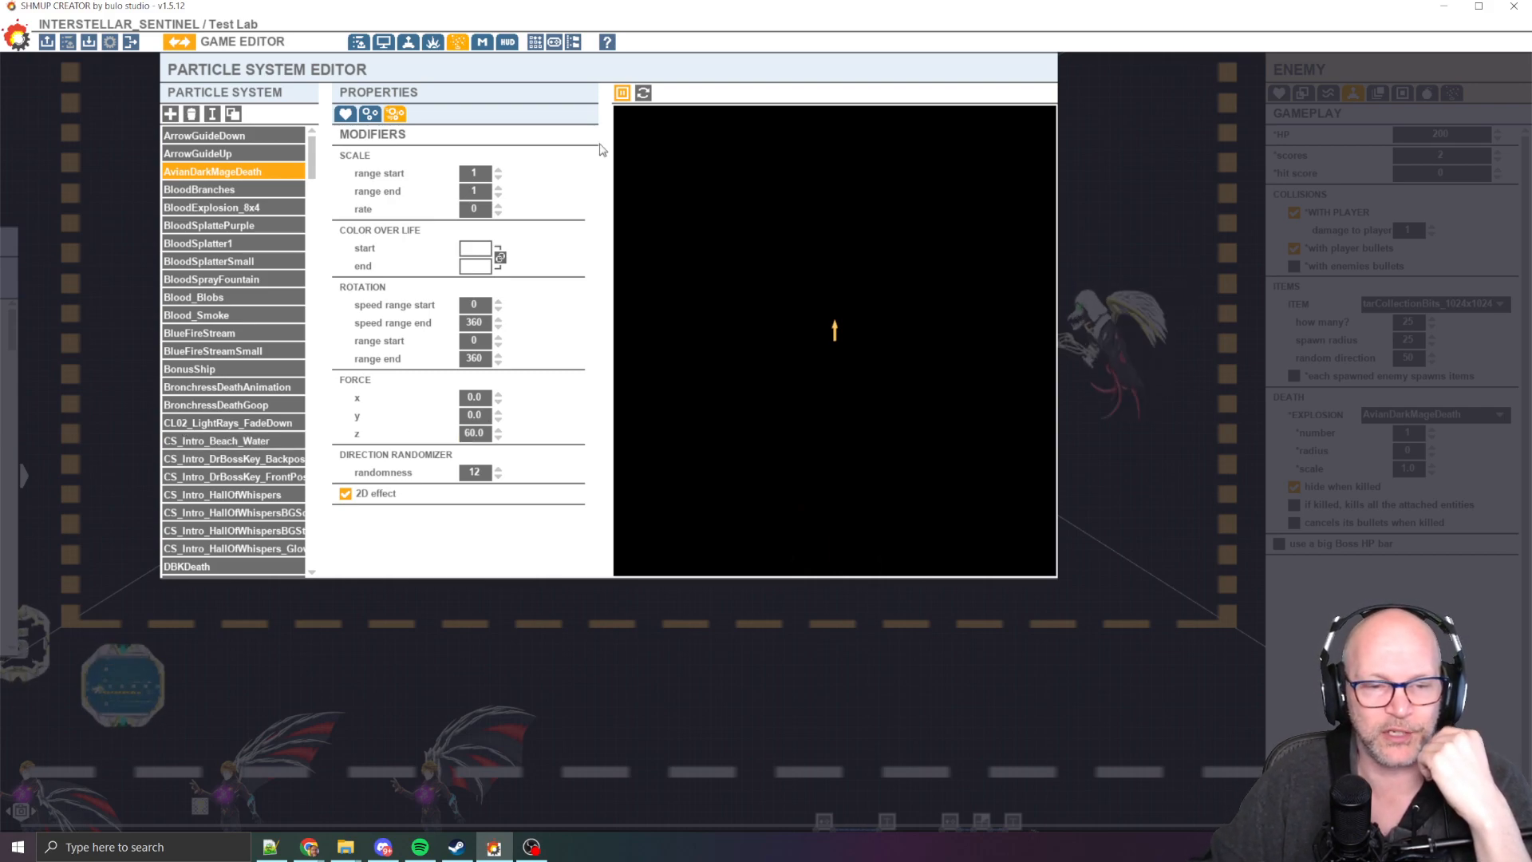
pyautogui.click(646, 94)
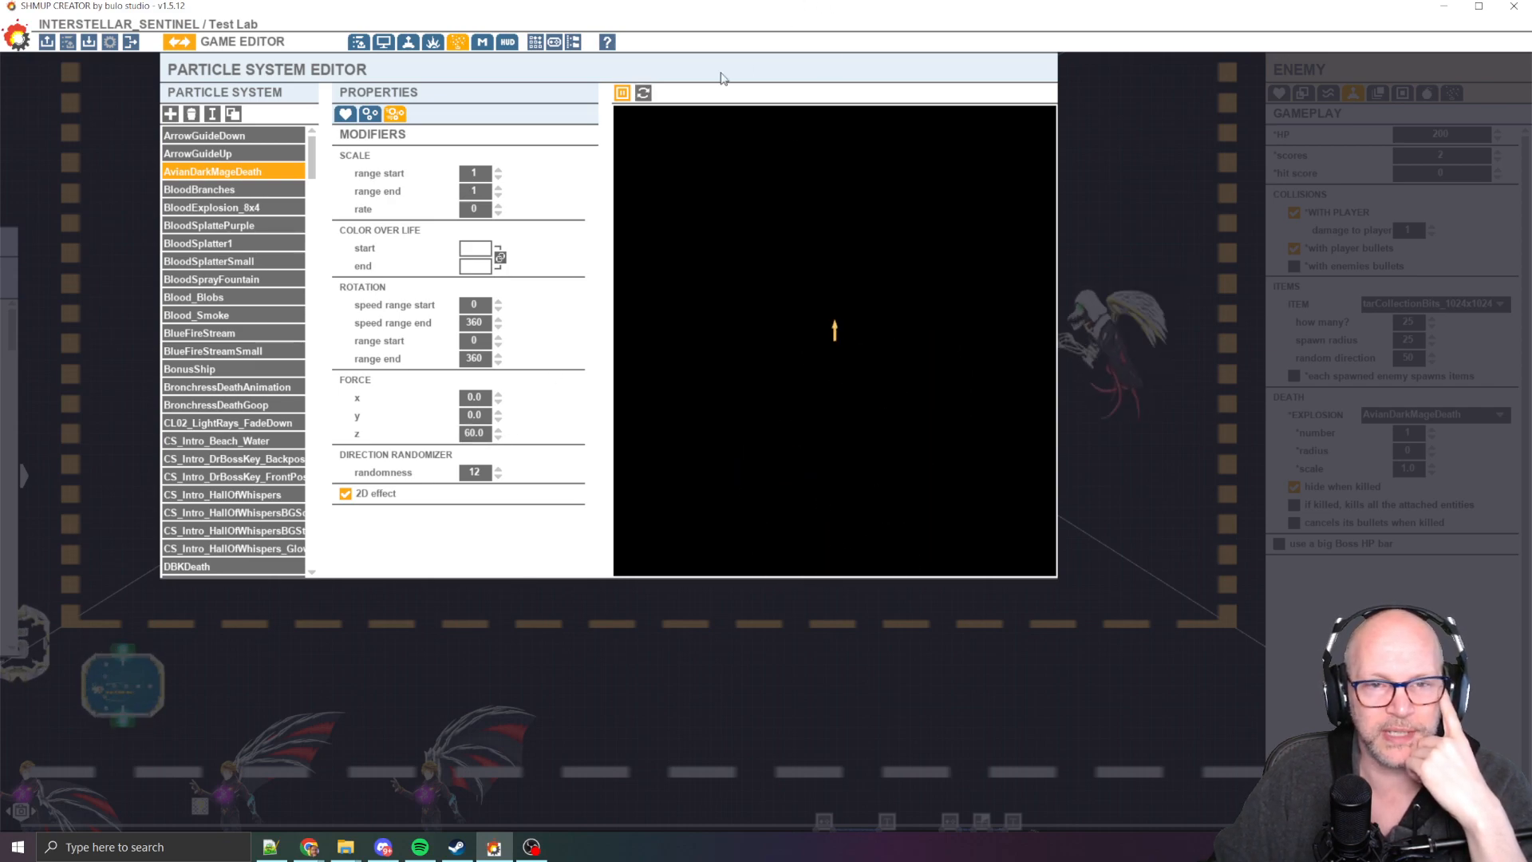
pyautogui.click(644, 93)
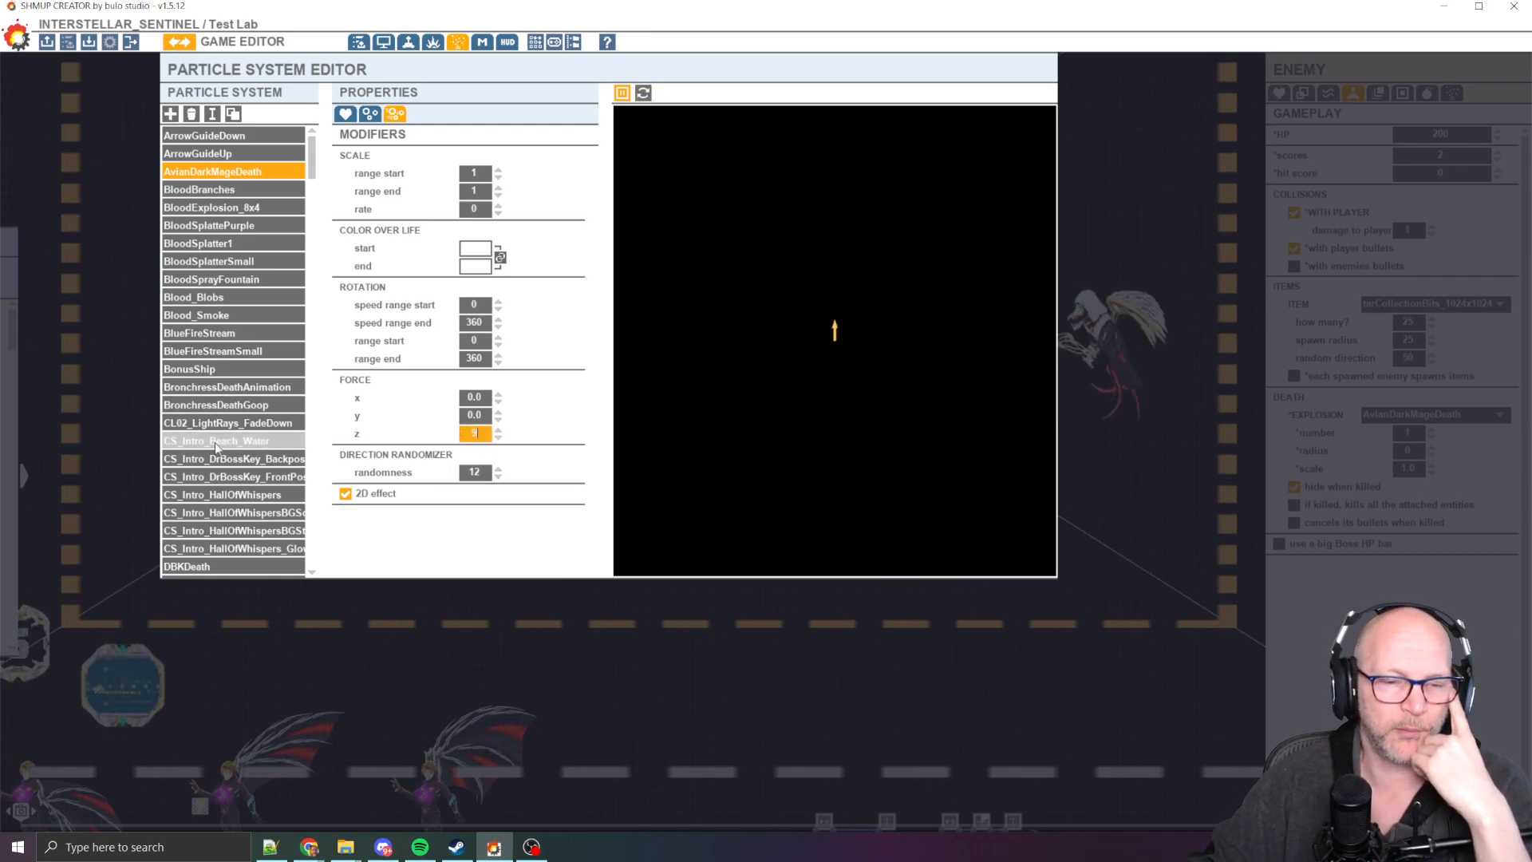
# Set the z force of AvianDarkMageDeath to 999 and playtest the level to watch the death effect, returning to the level editor
pyautogui.press('Return')
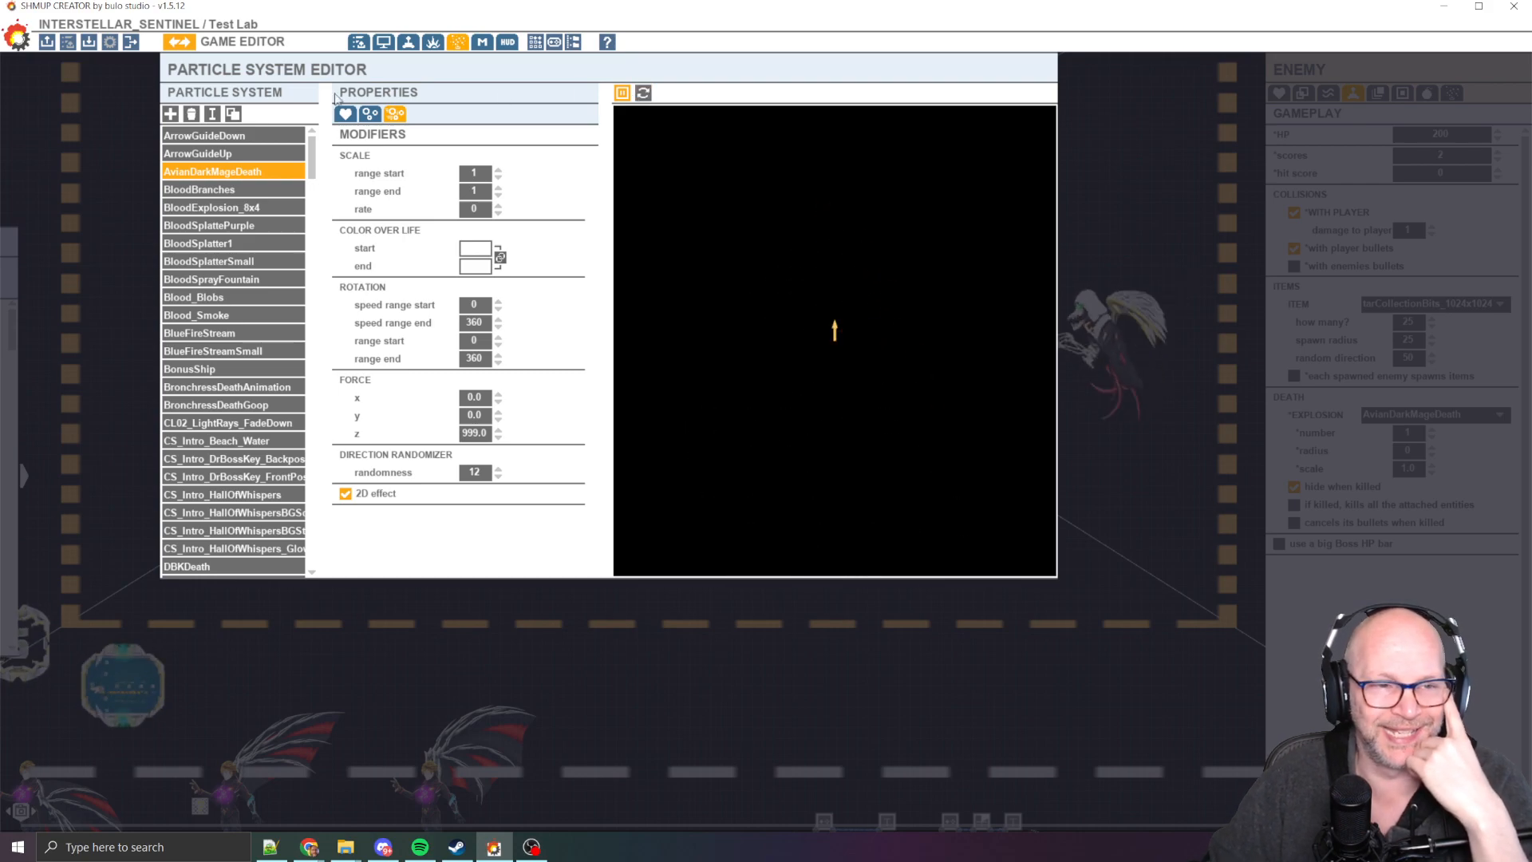
pyautogui.click(182, 40)
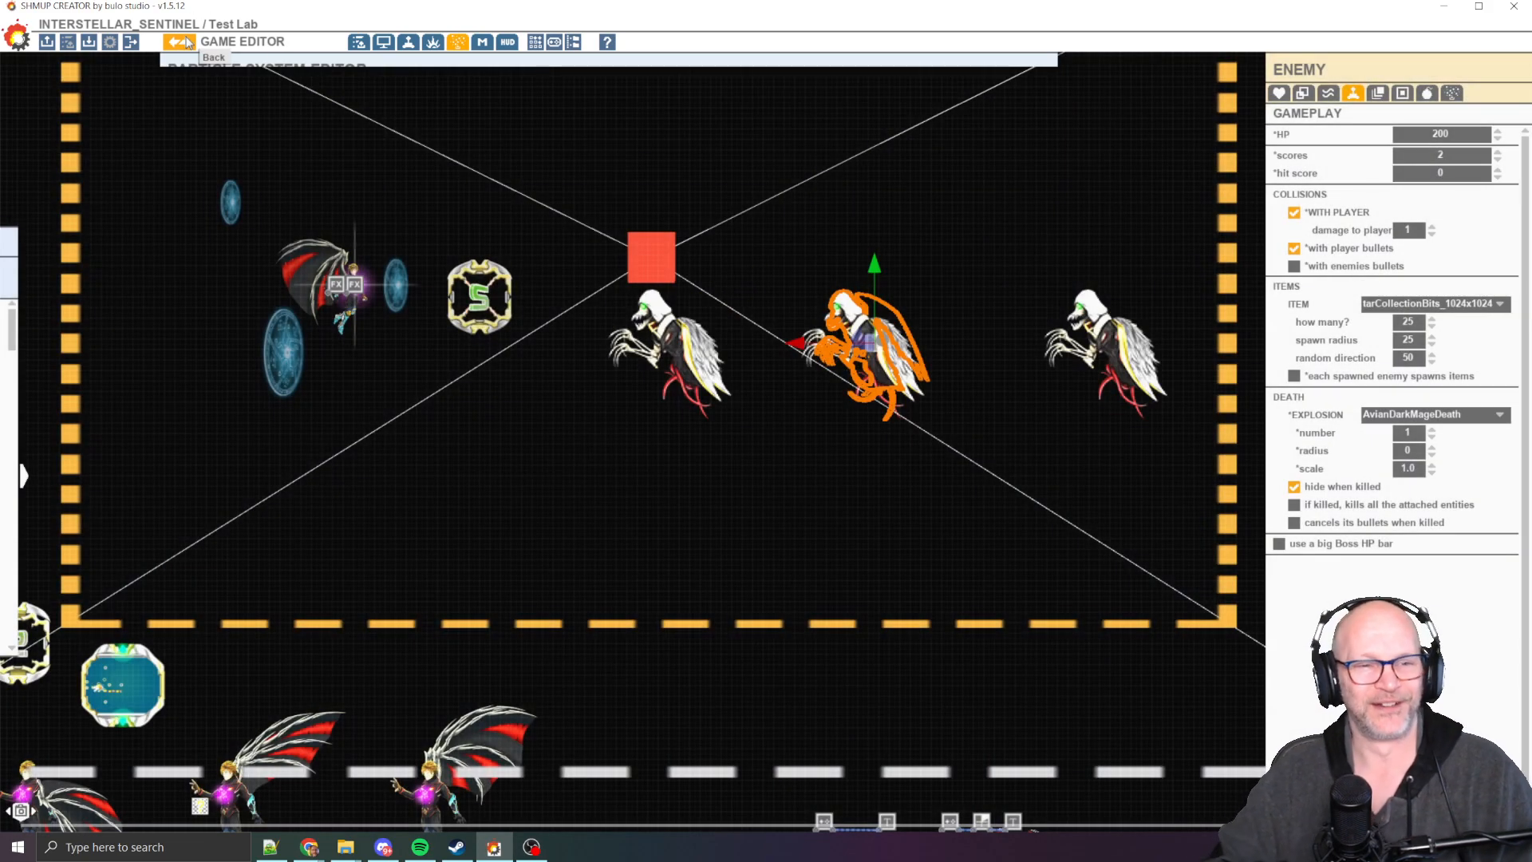
pyautogui.press('space')
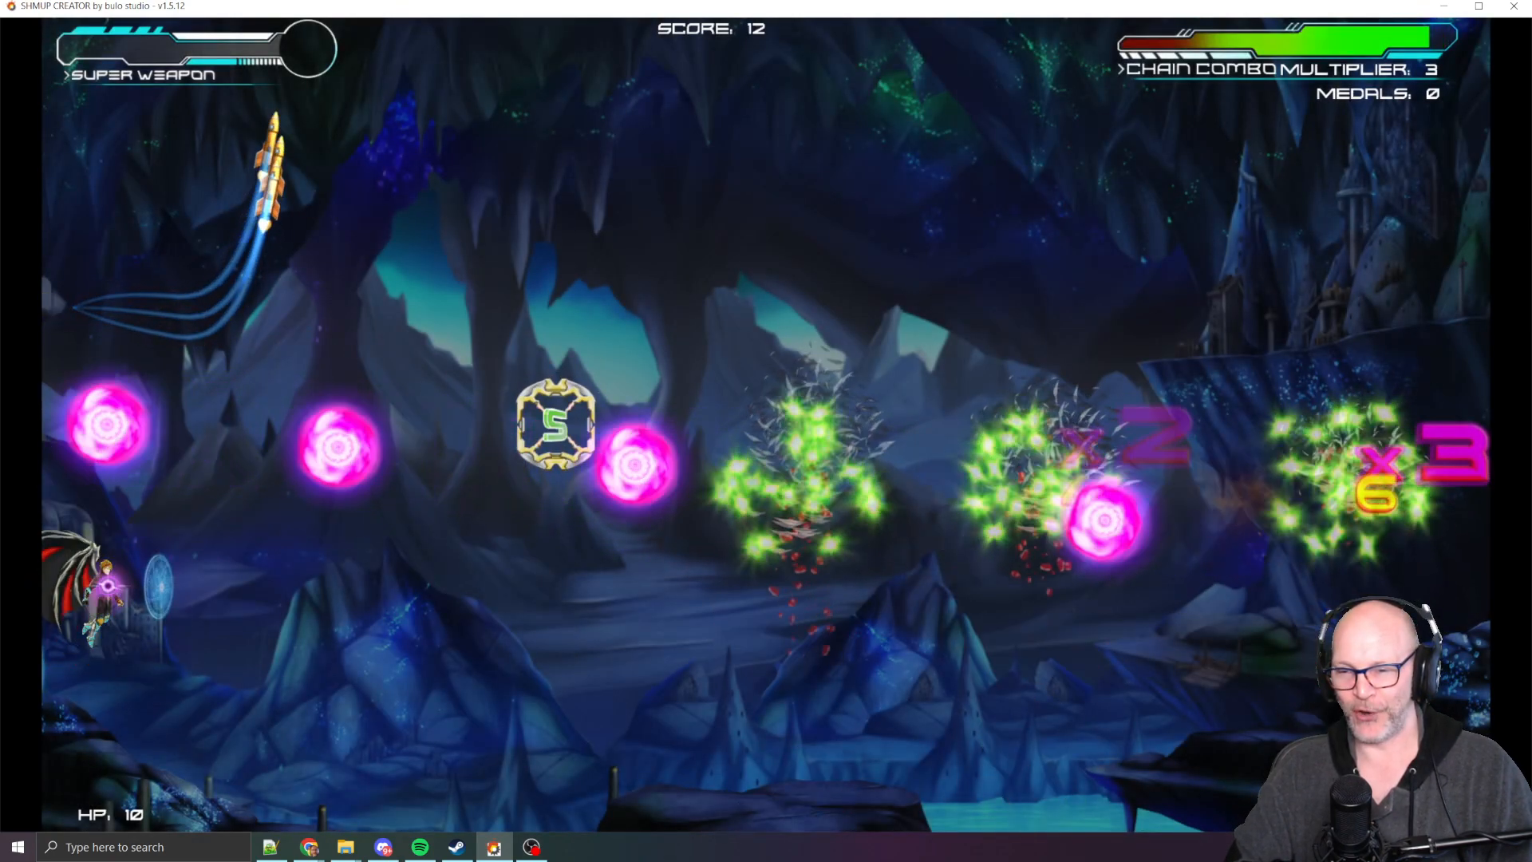
pyautogui.press('Escape')
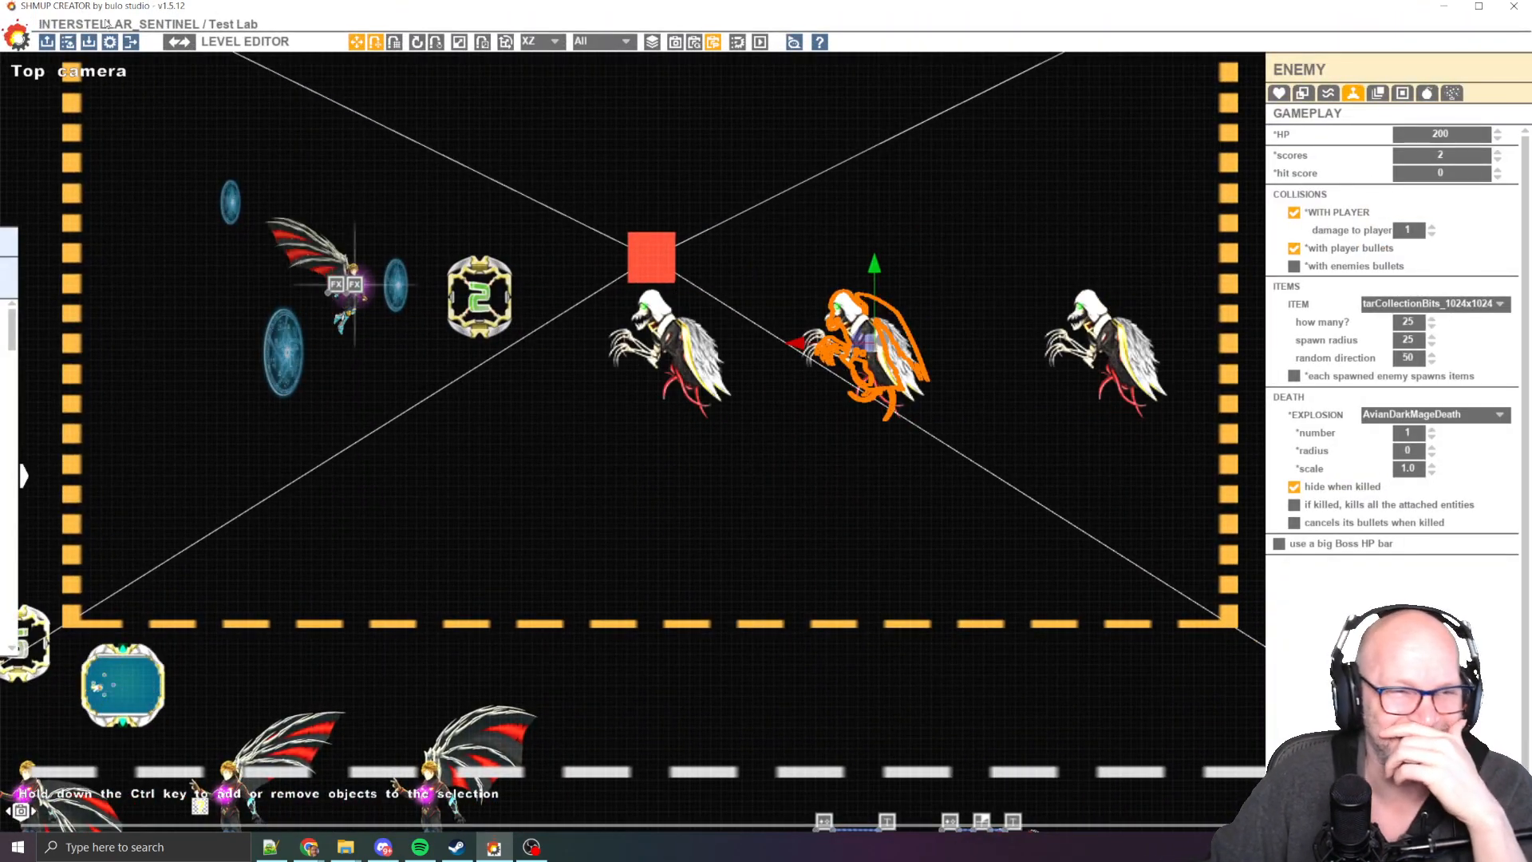
# Return to the AvianDarkMageDeath particle modifiers, set the z force to 15, and replay the preview
pyautogui.click(184, 41)
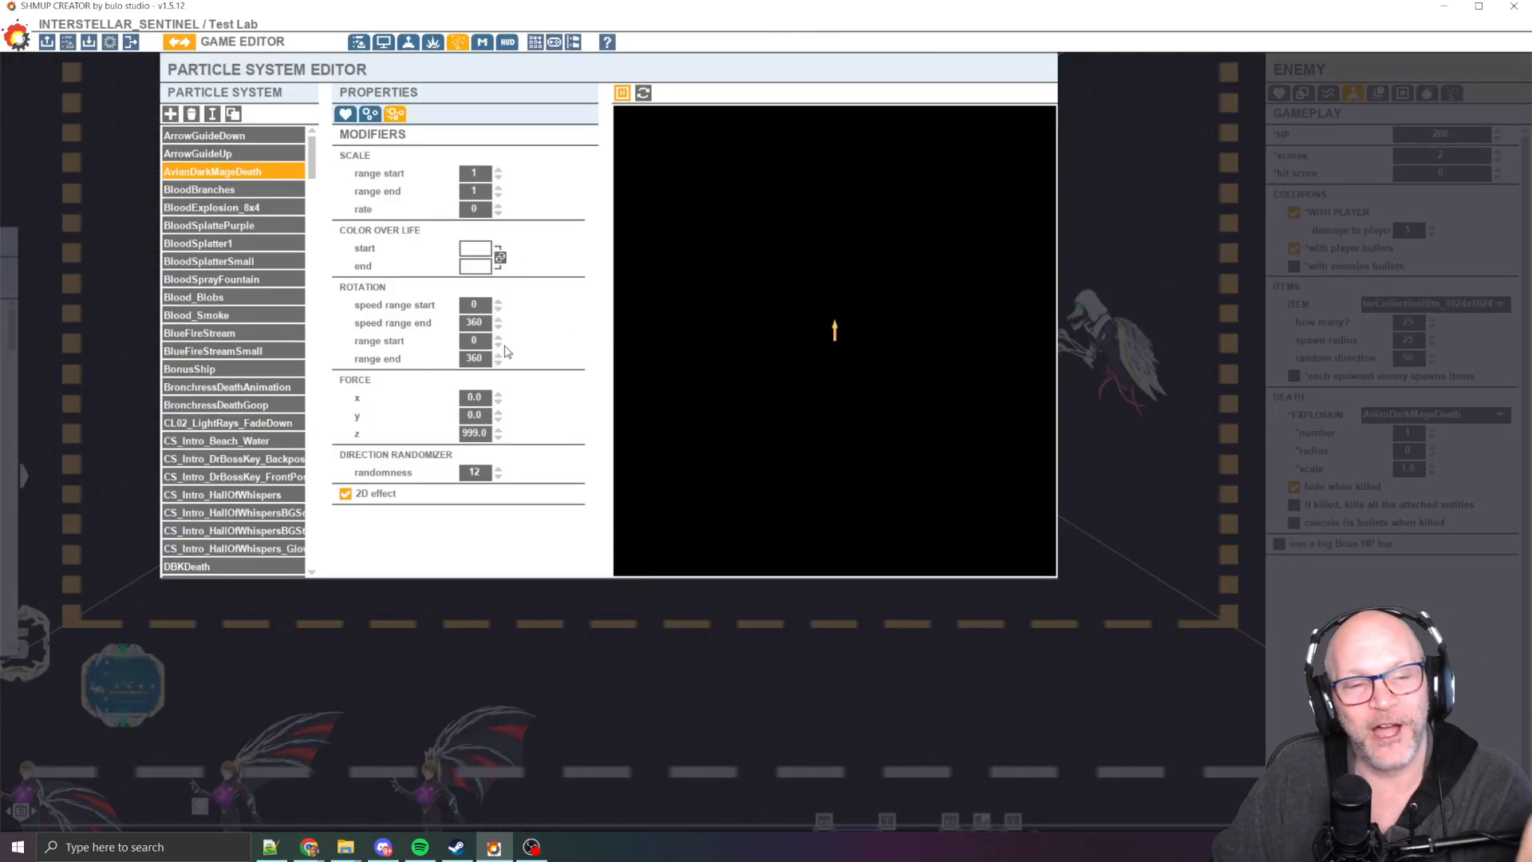
pyautogui.click(476, 434)
pyautogui.write('15')
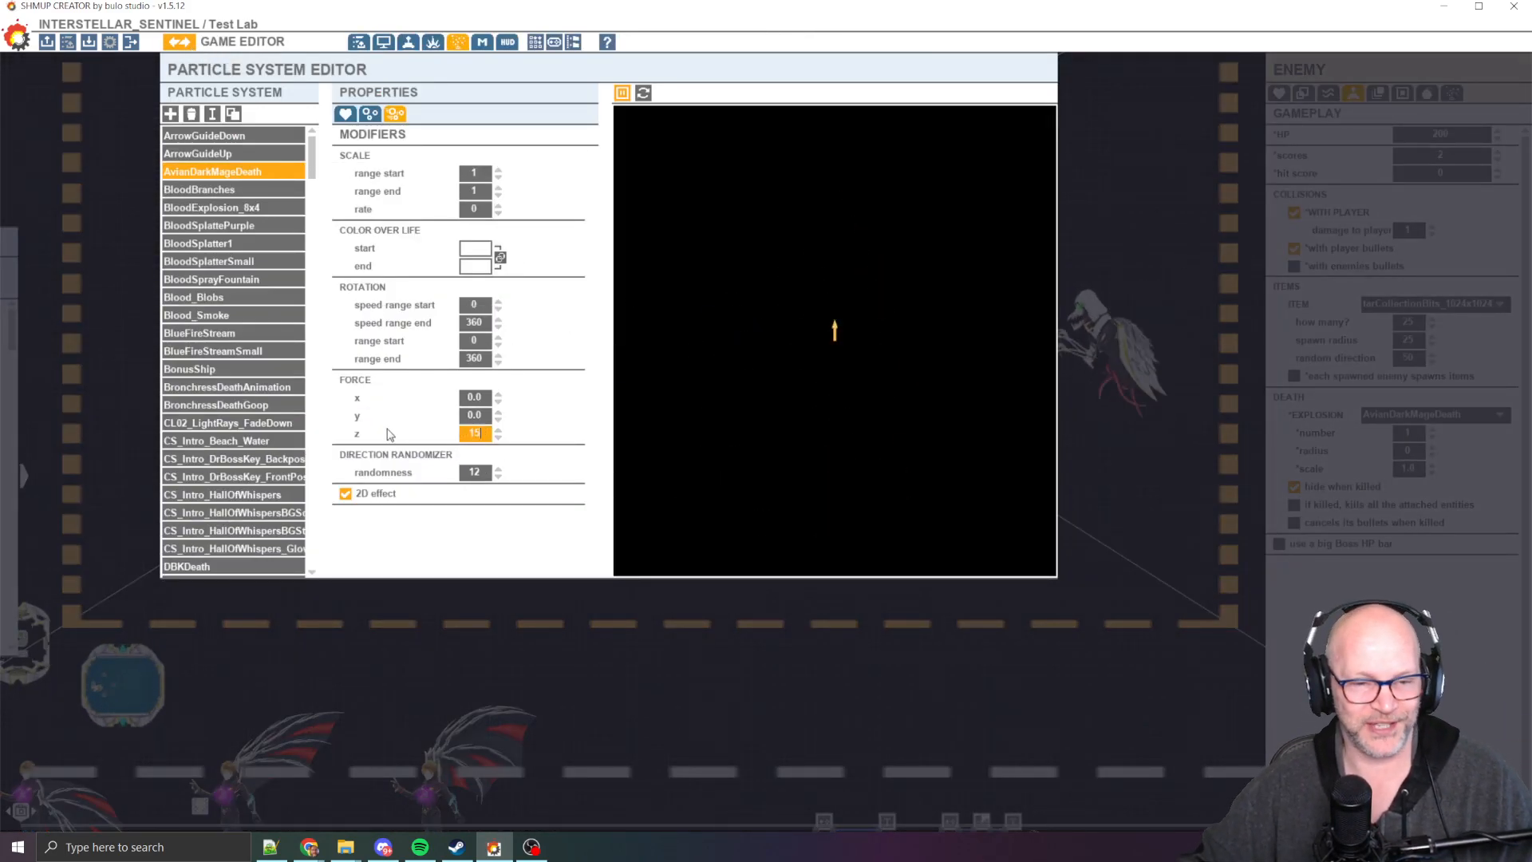
pyautogui.press('Return')
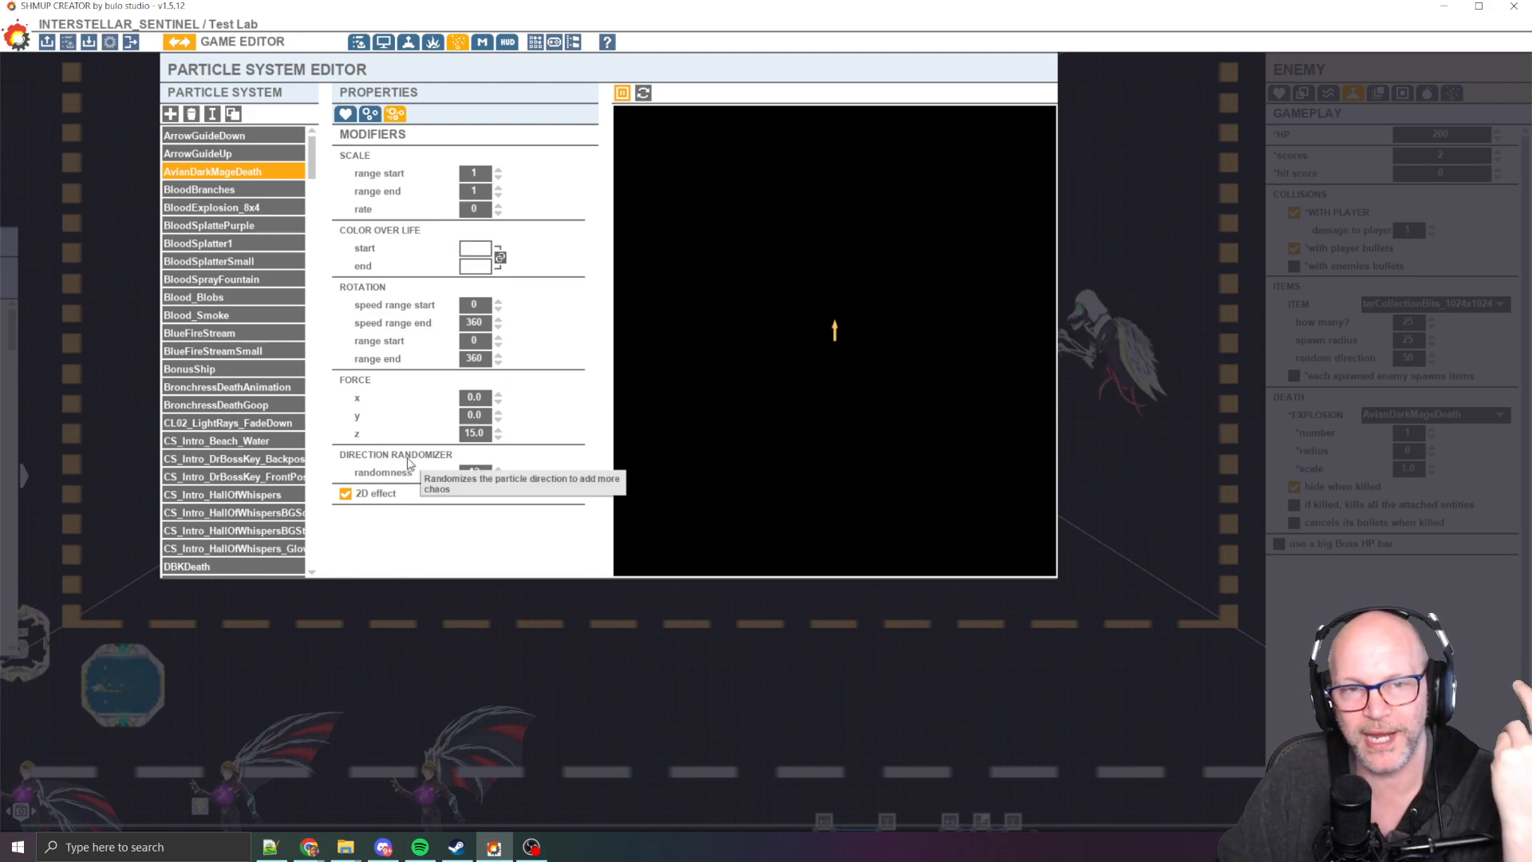
pyautogui.click(644, 93)
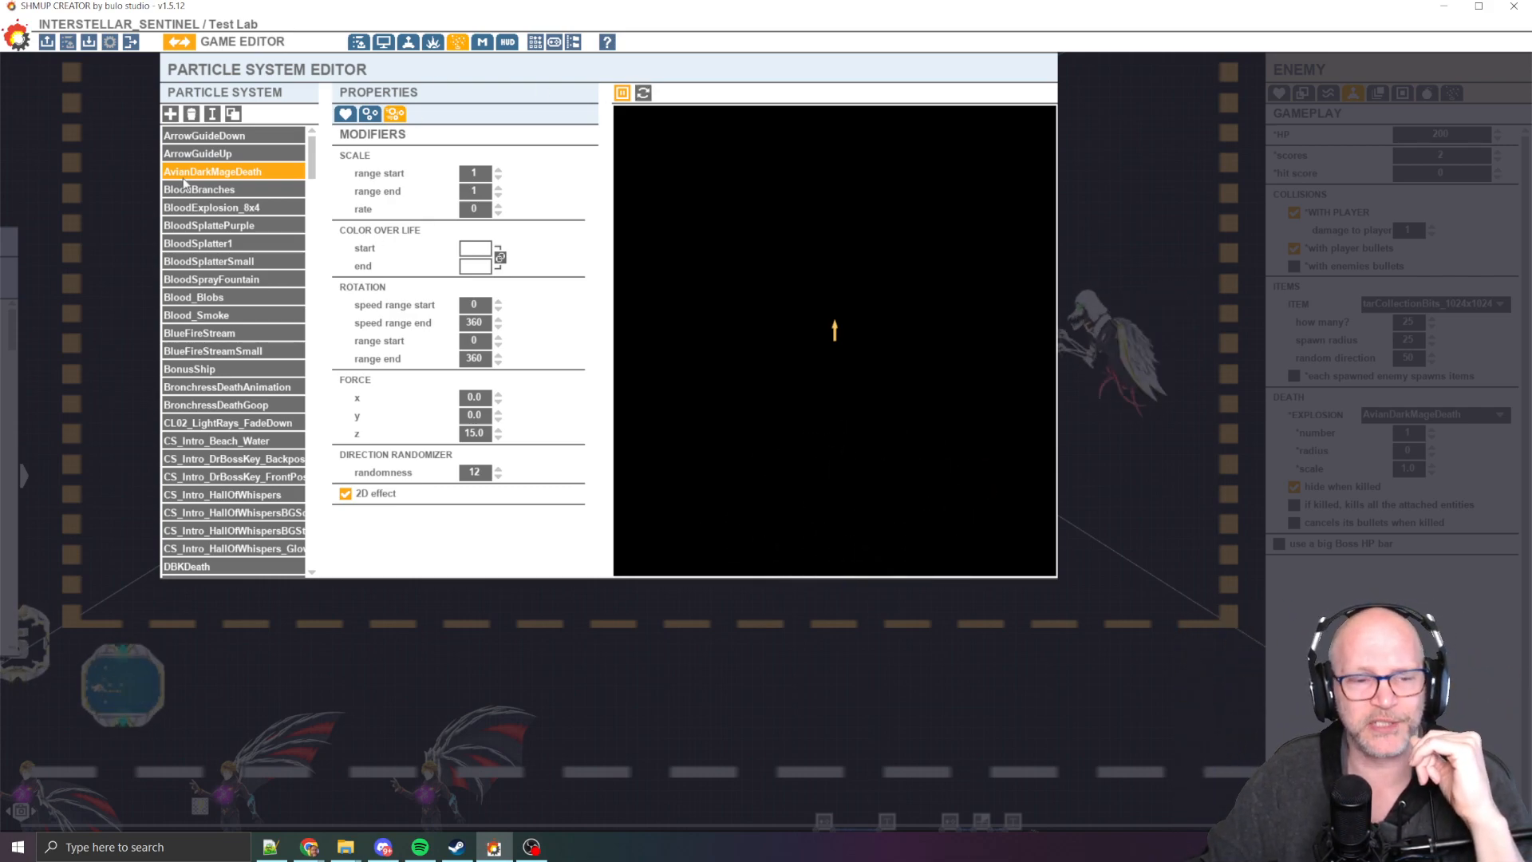
# View the particle settings of AvianDarkMageDeath, and open the explosion of the same name in the Explosion Editor
pyautogui.click(370, 114)
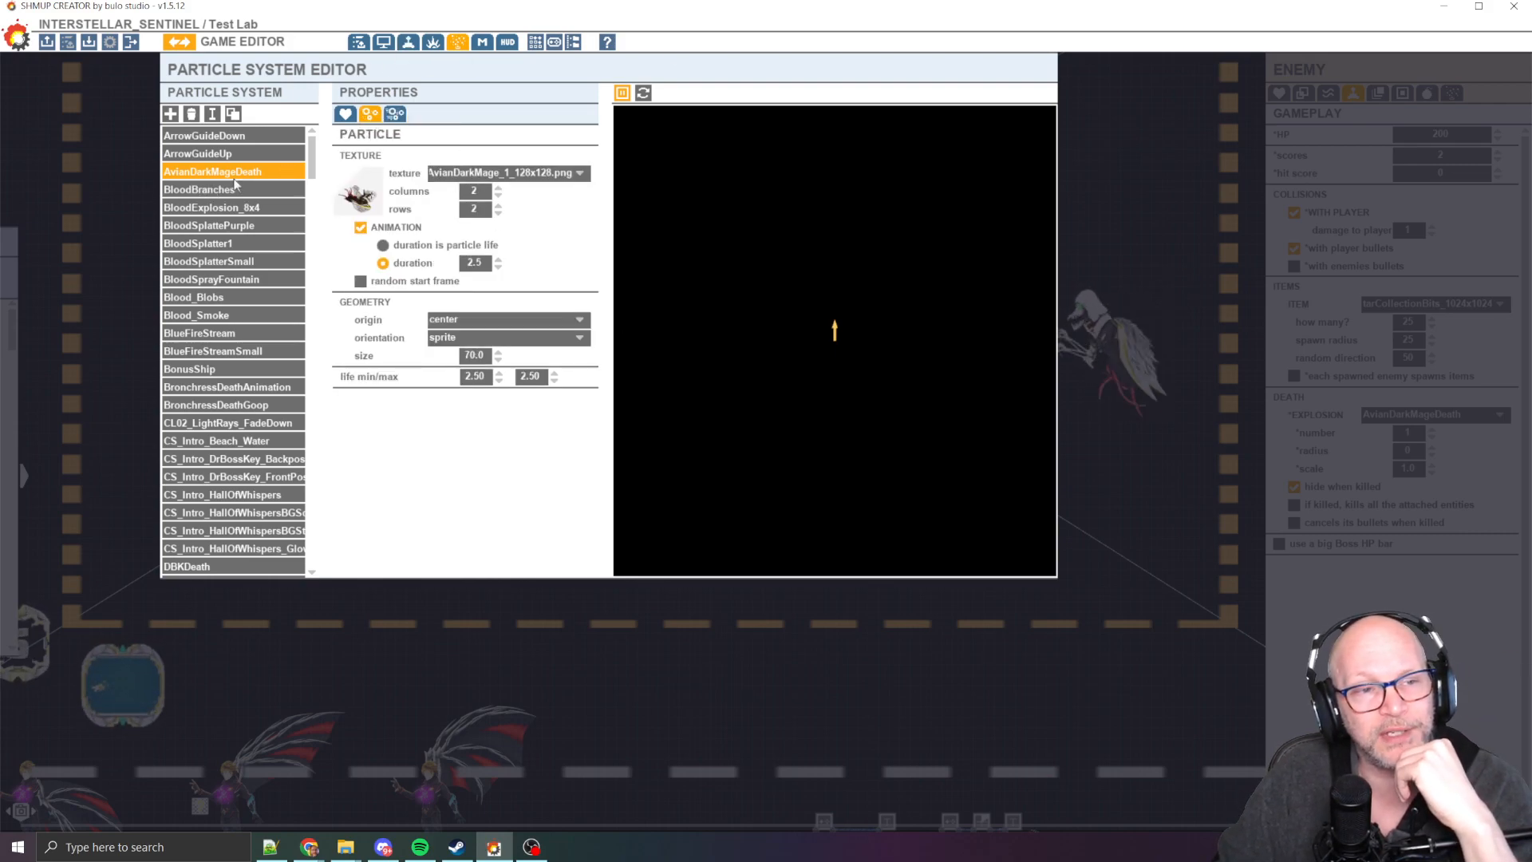
pyautogui.click(432, 41)
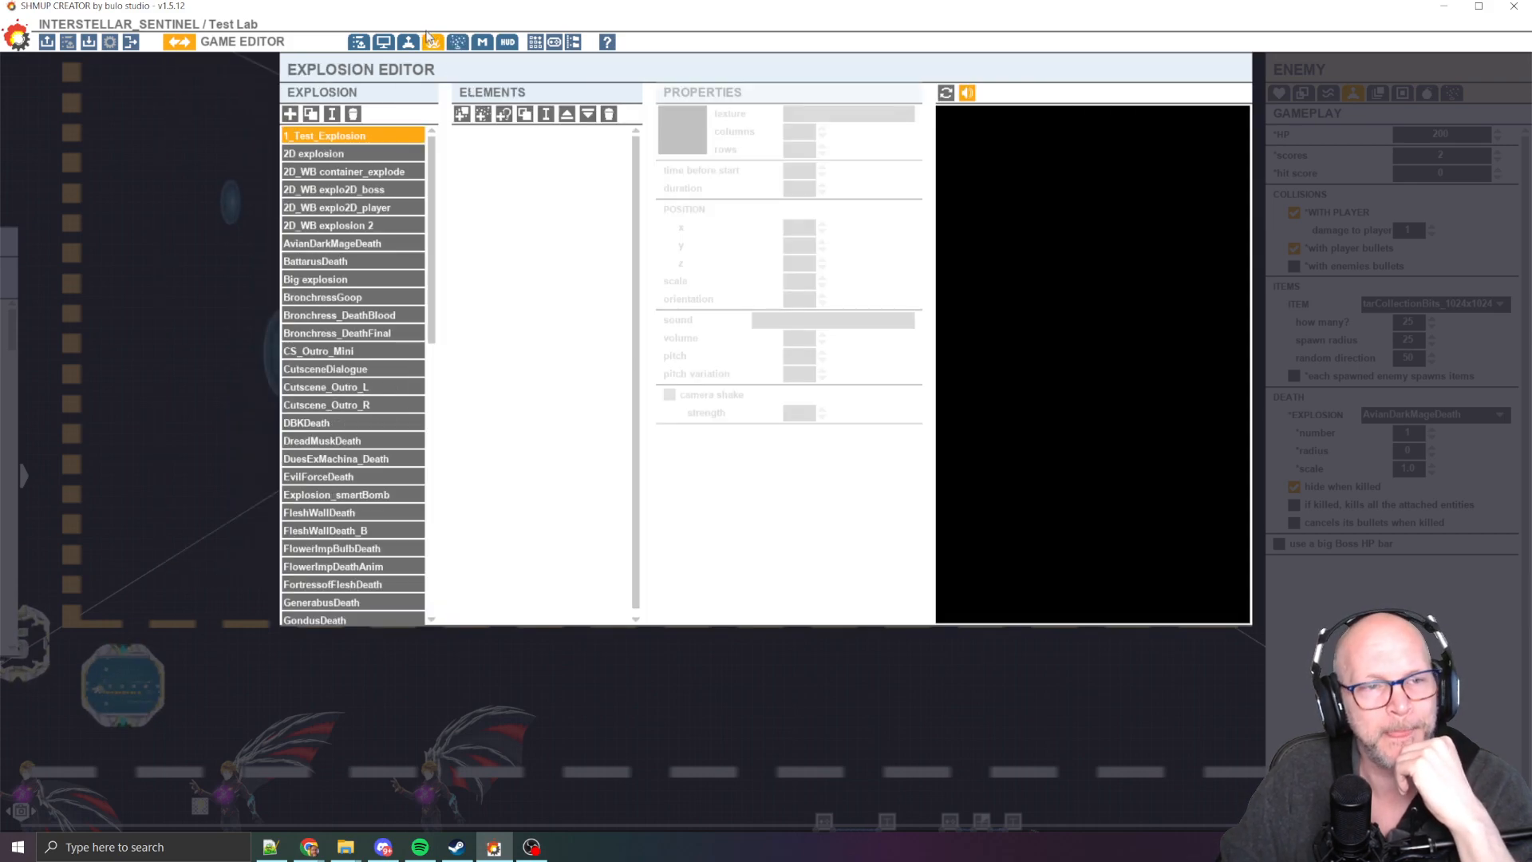
pyautogui.scroll(-1, 431, 204)
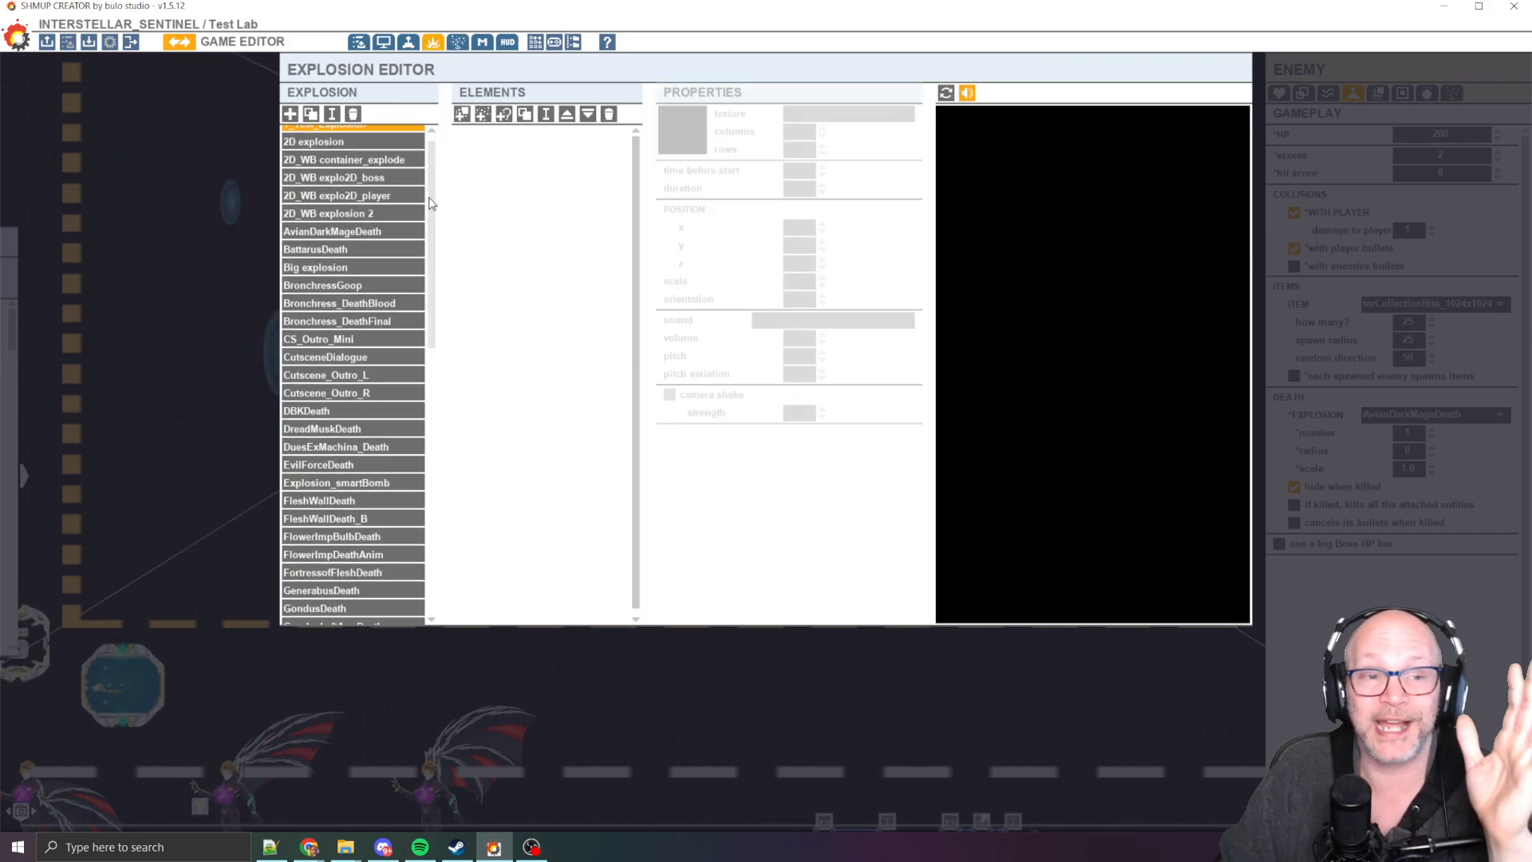
pyautogui.click(375, 233)
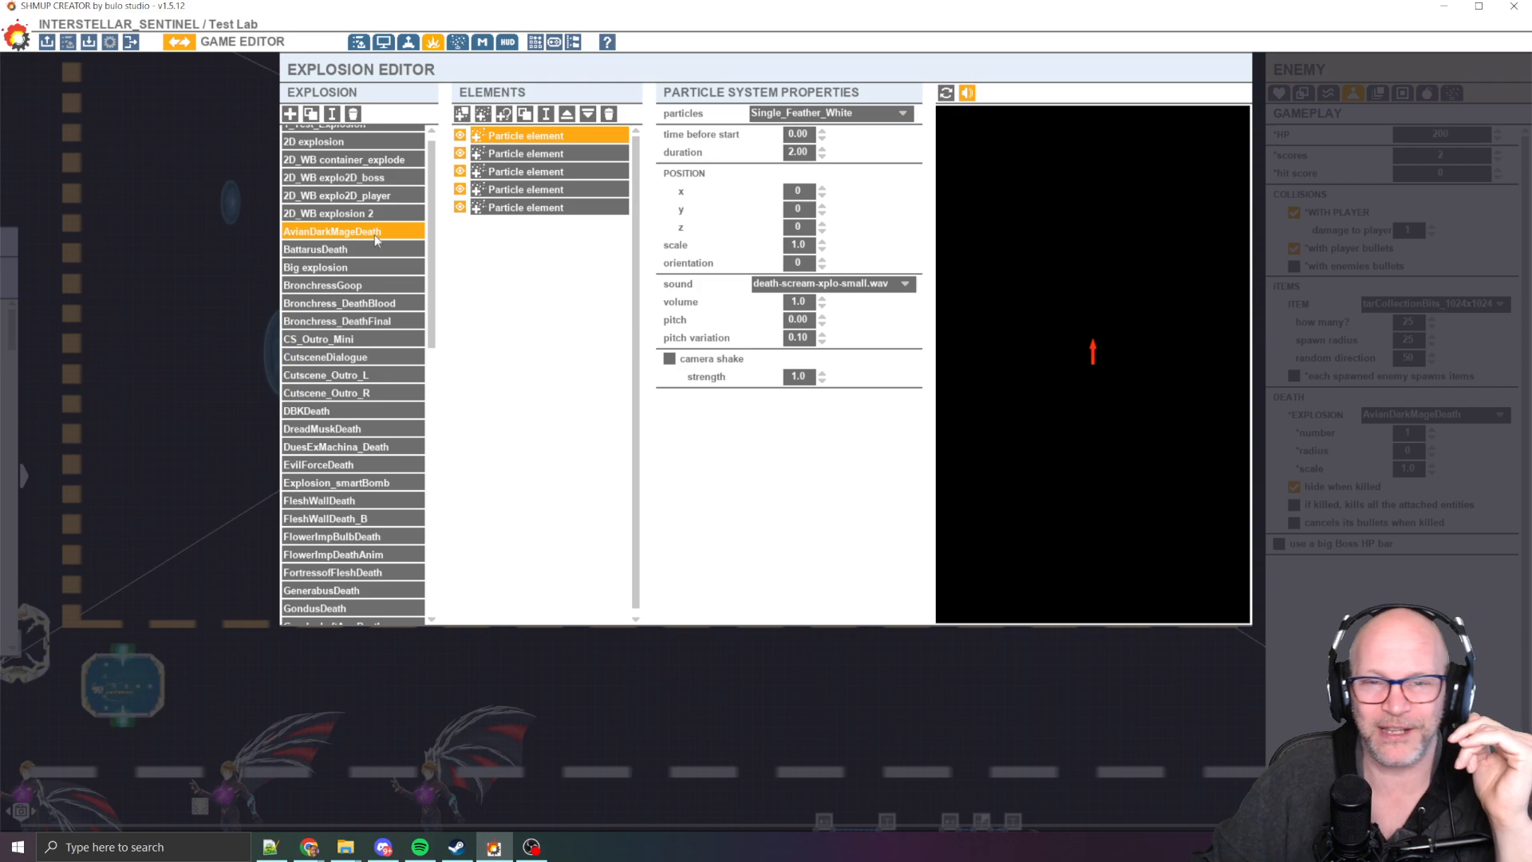
# Go through the particle elements of the AvianDarkMageDeath explosion to see which particle systems they use, and replay the combined preview
pyautogui.click(560, 153)
pyautogui.click(558, 172)
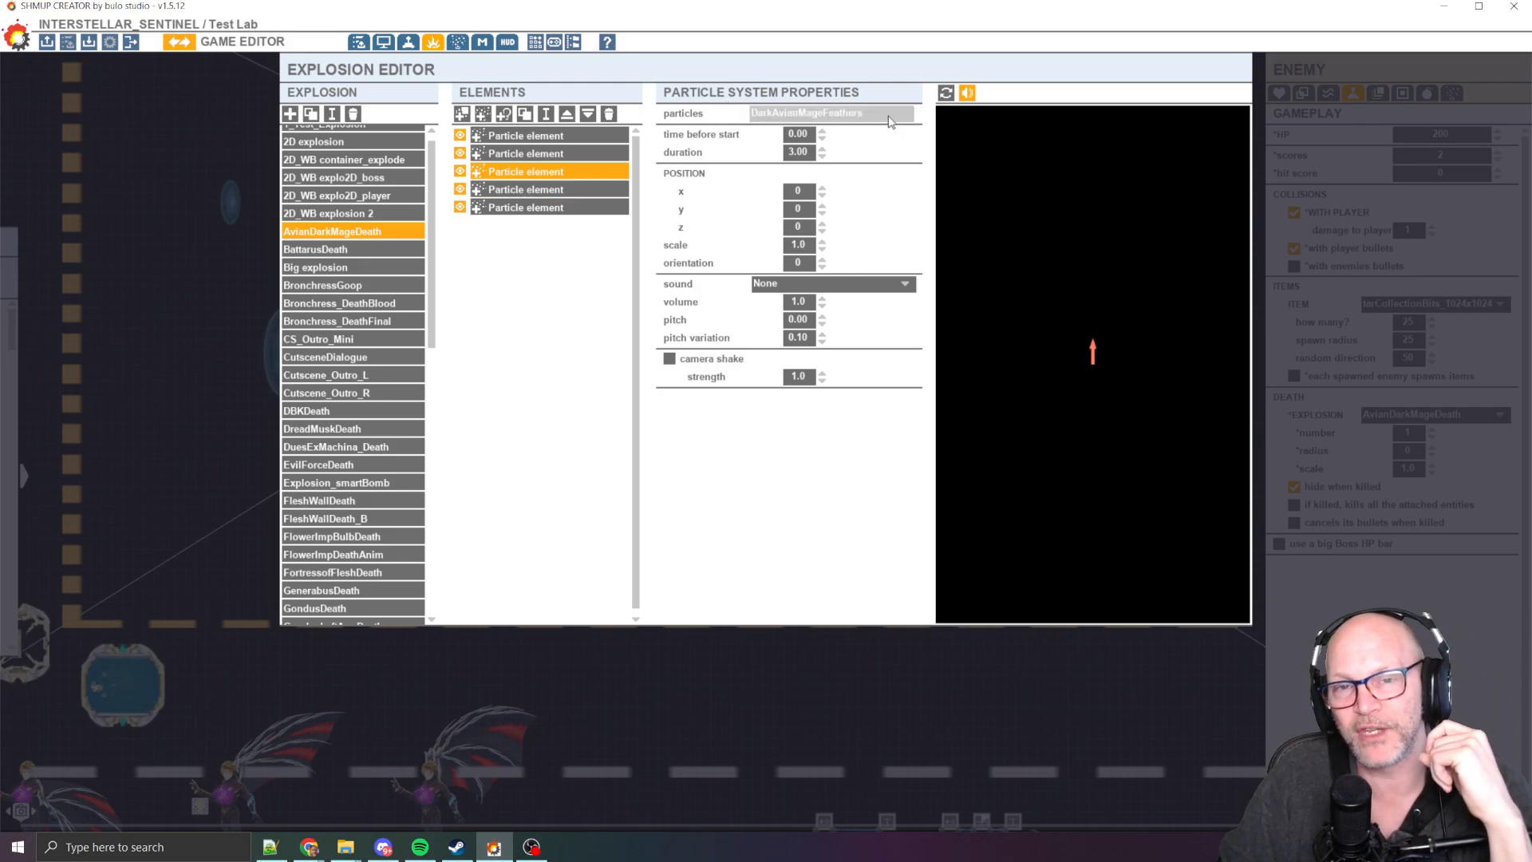
pyautogui.click(529, 190)
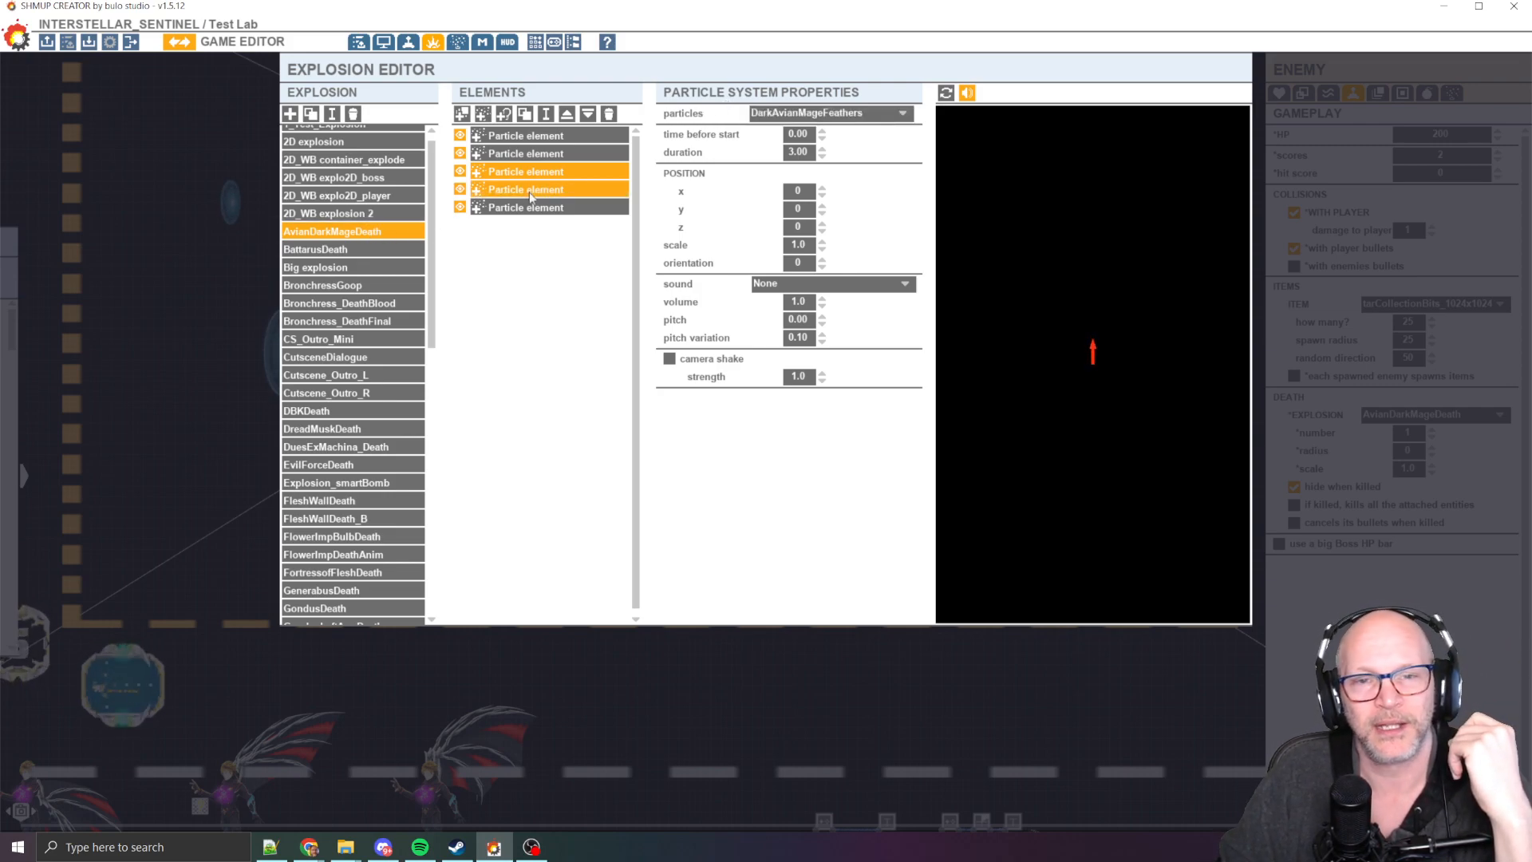
pyautogui.press('Down')
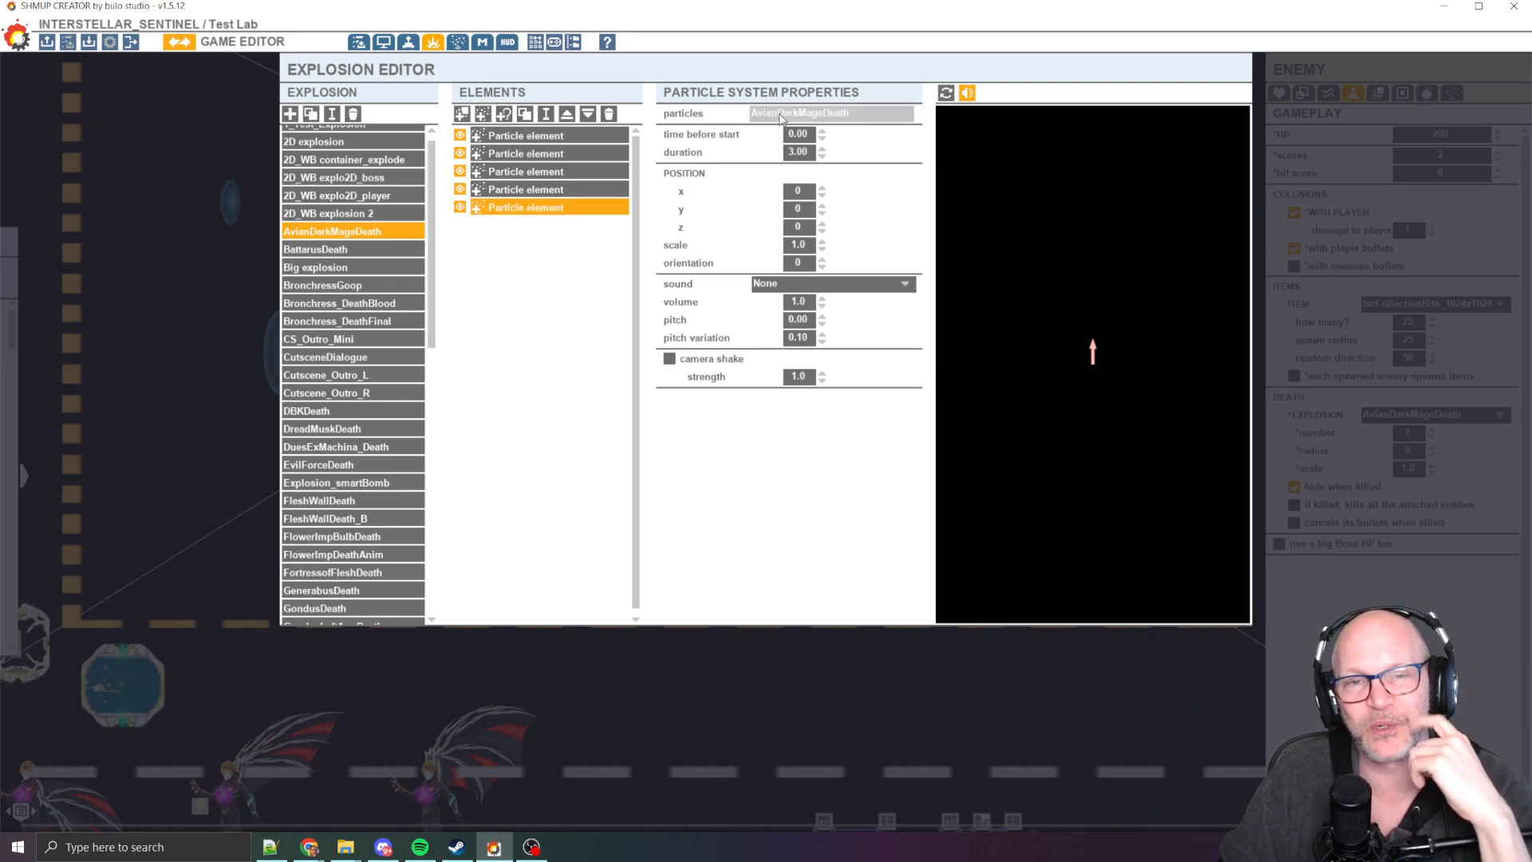
pyautogui.click(545, 135)
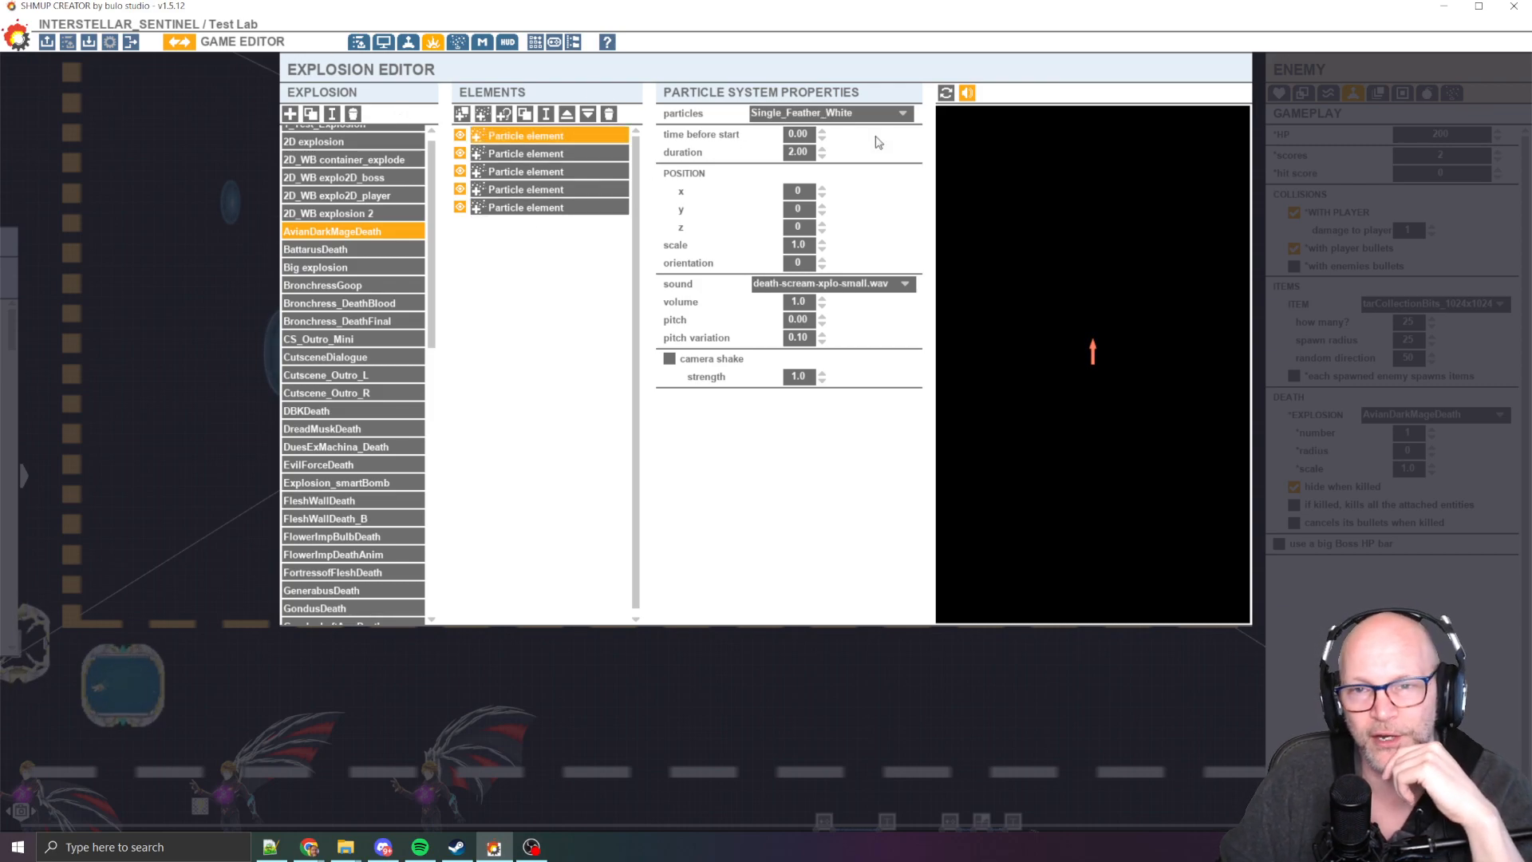
pyautogui.click(954, 94)
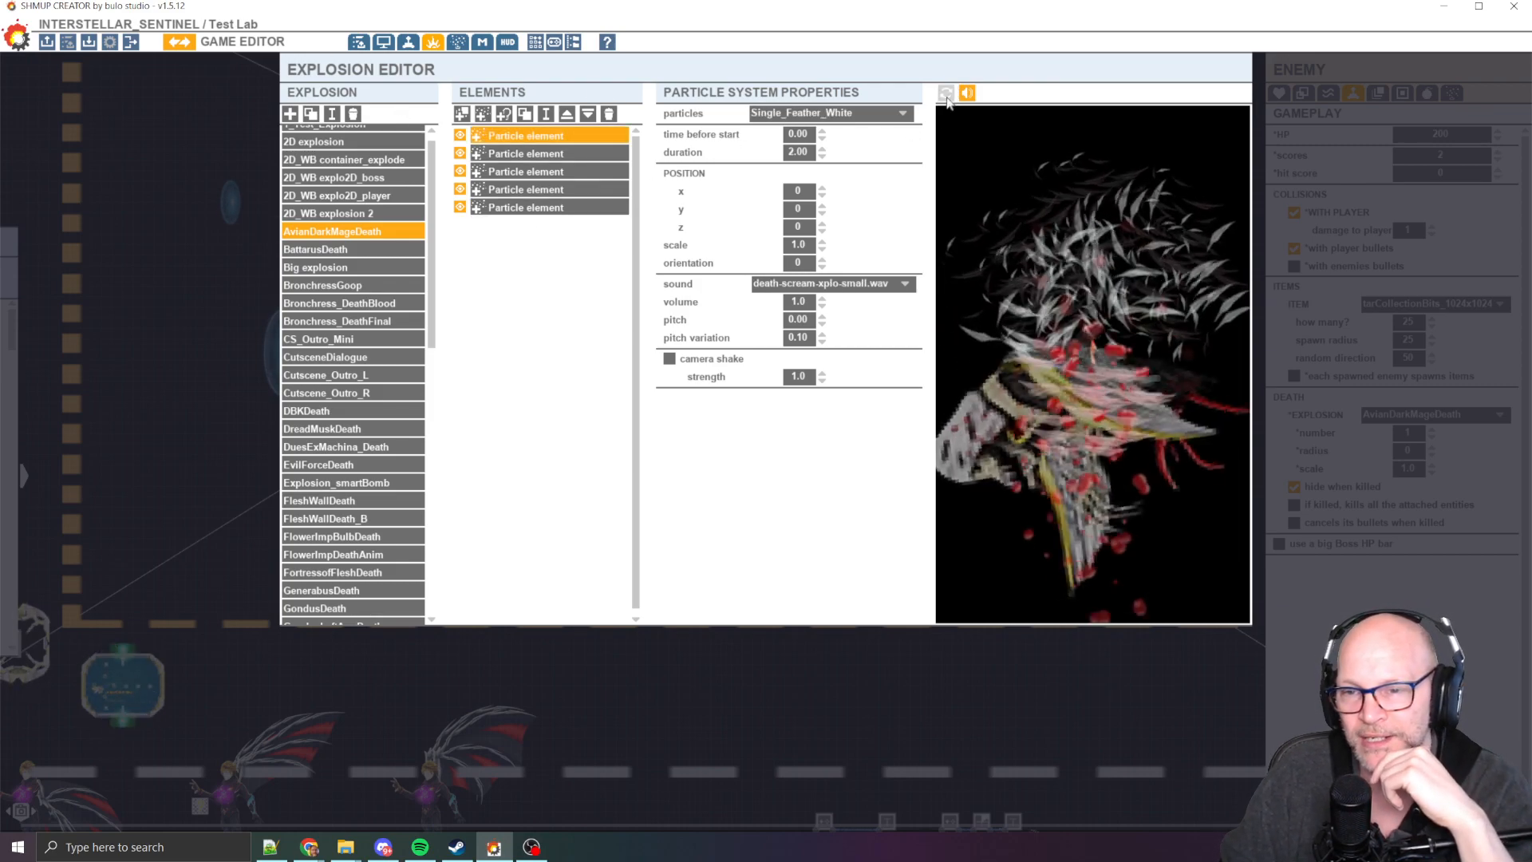
pyautogui.click(947, 97)
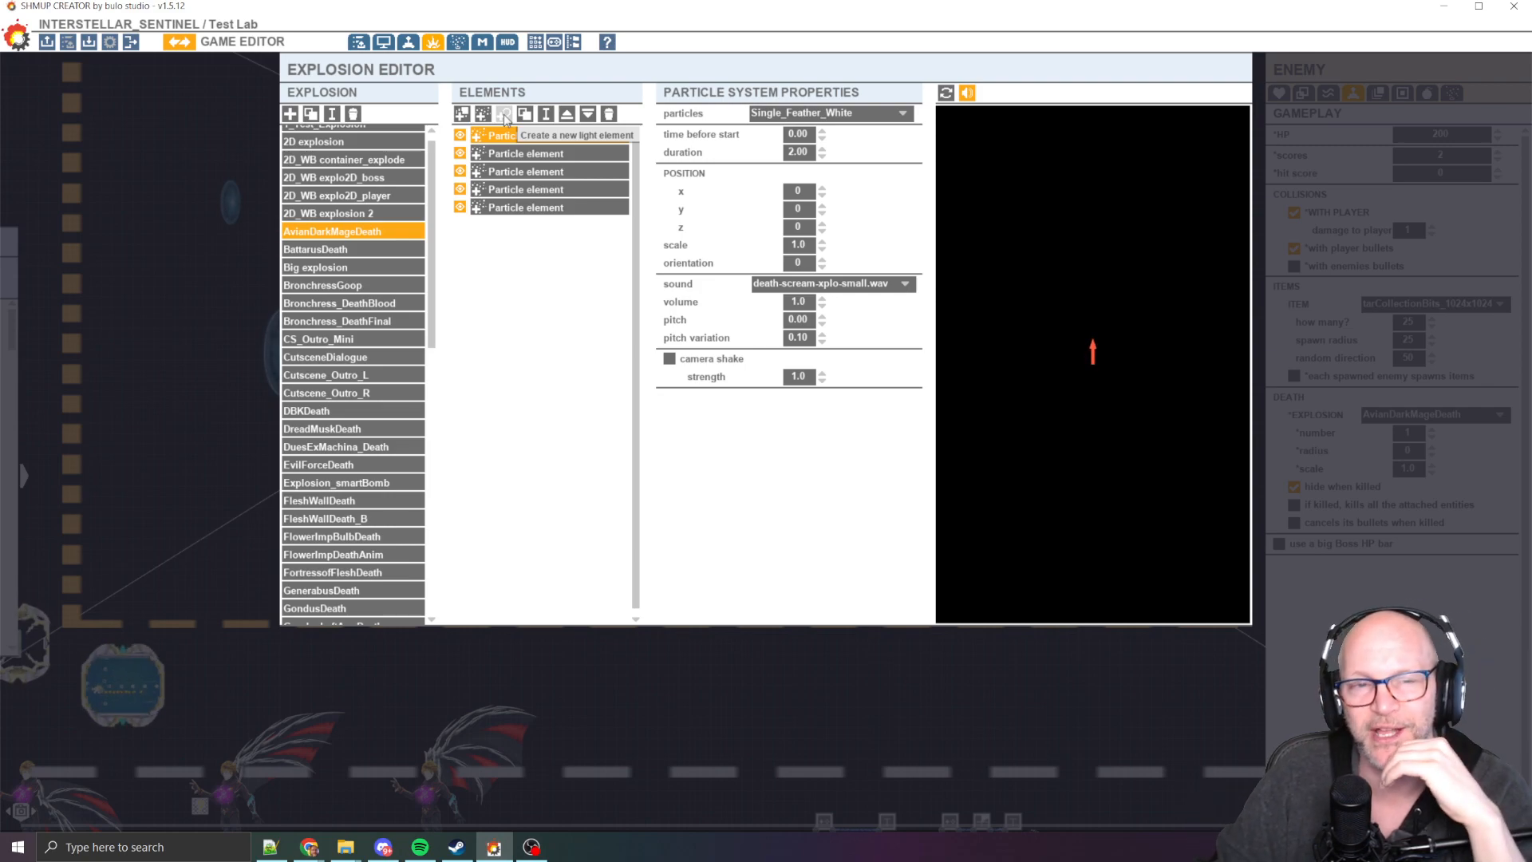
# Duplicate the first particle element of the AvianDarkMageDeath explosion, and open and close the rename dialog for the copy
pyautogui.click(525, 117)
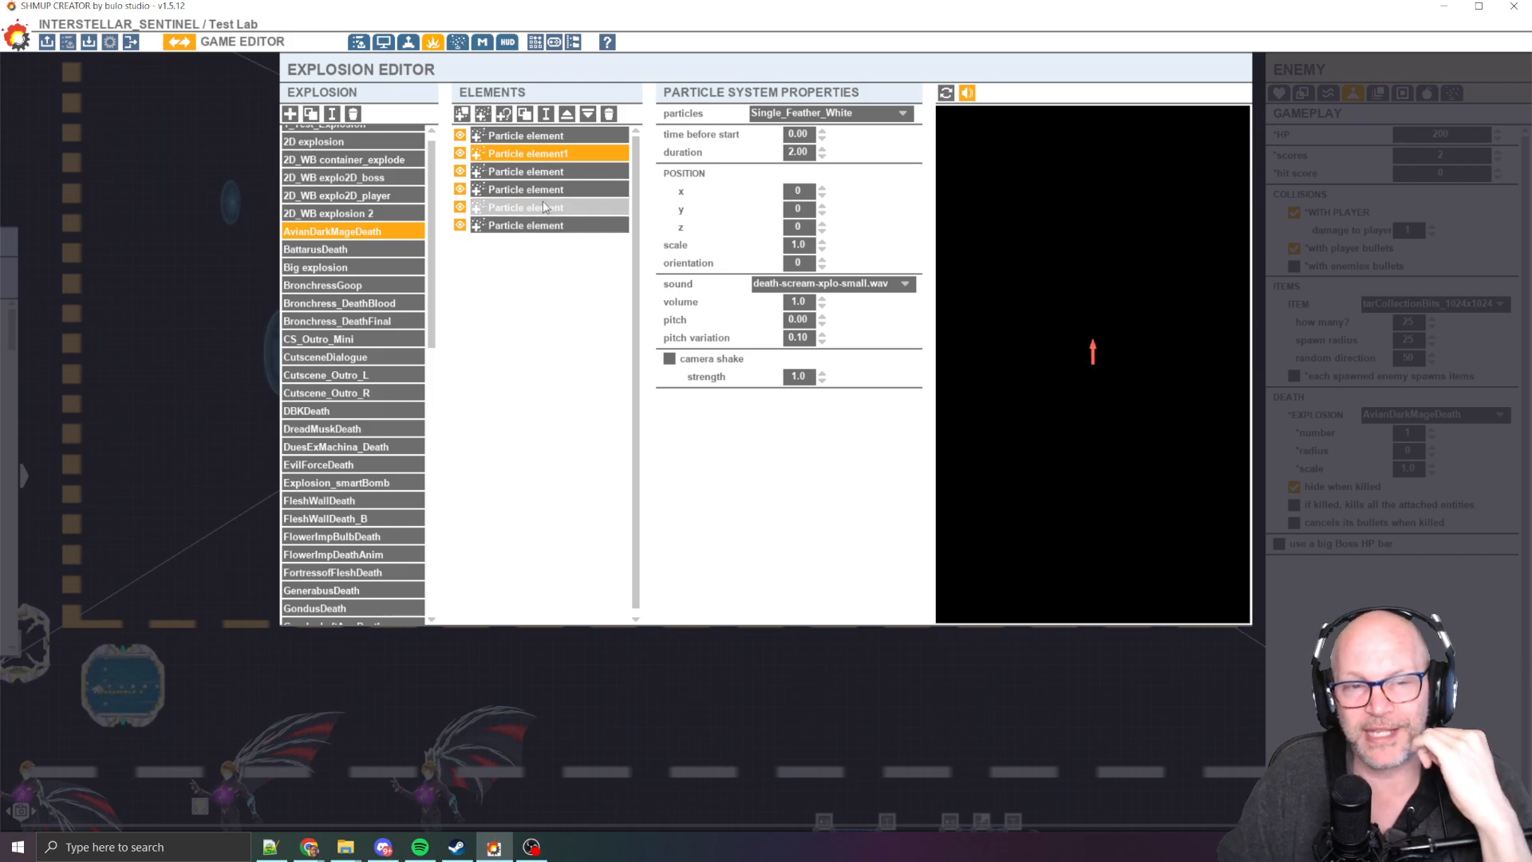
pyautogui.click(549, 114)
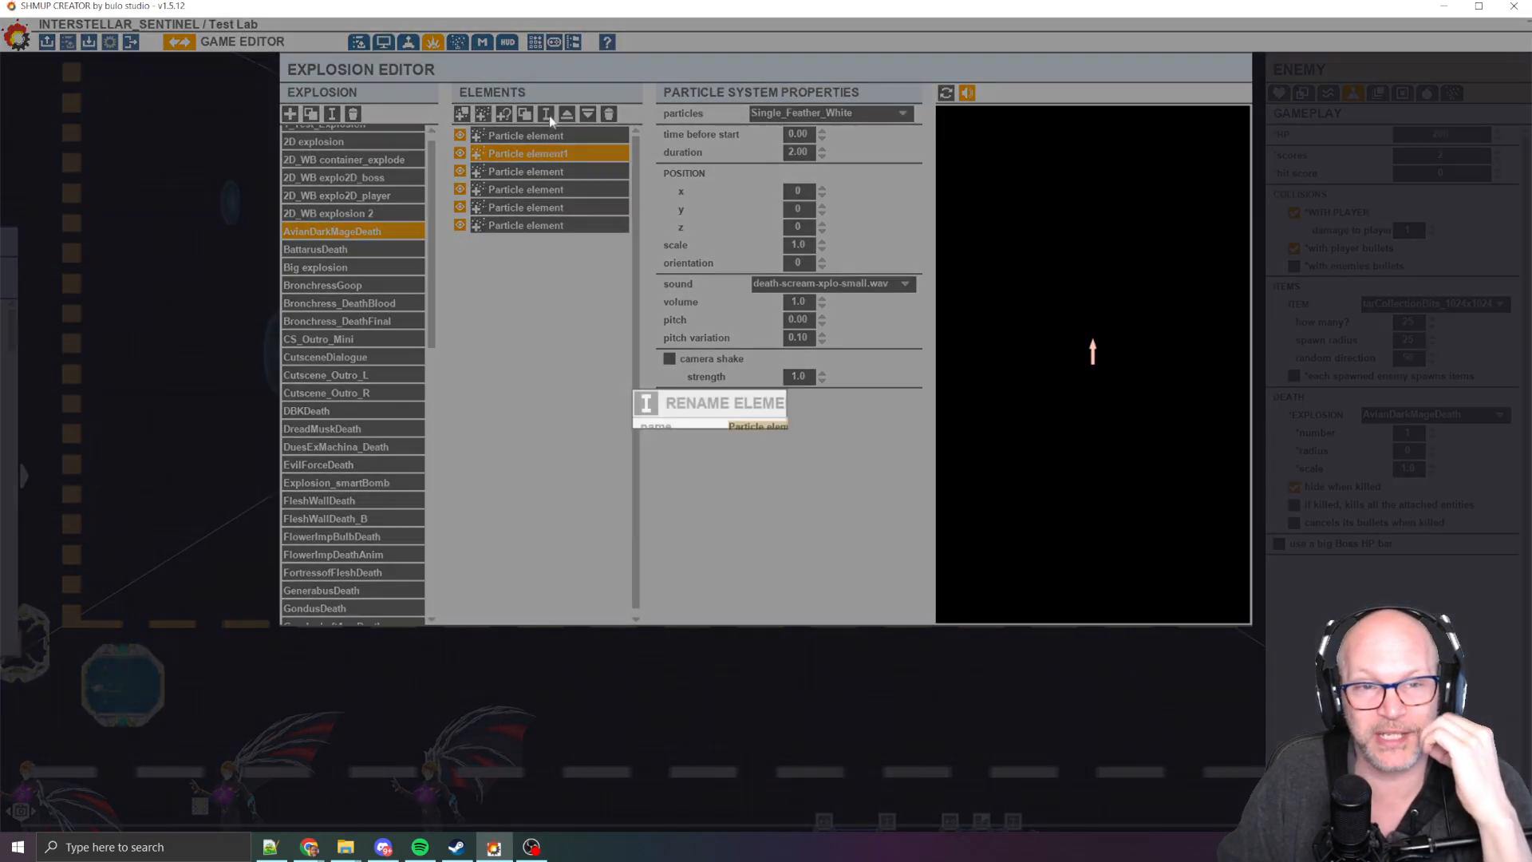
pyautogui.click(866, 450)
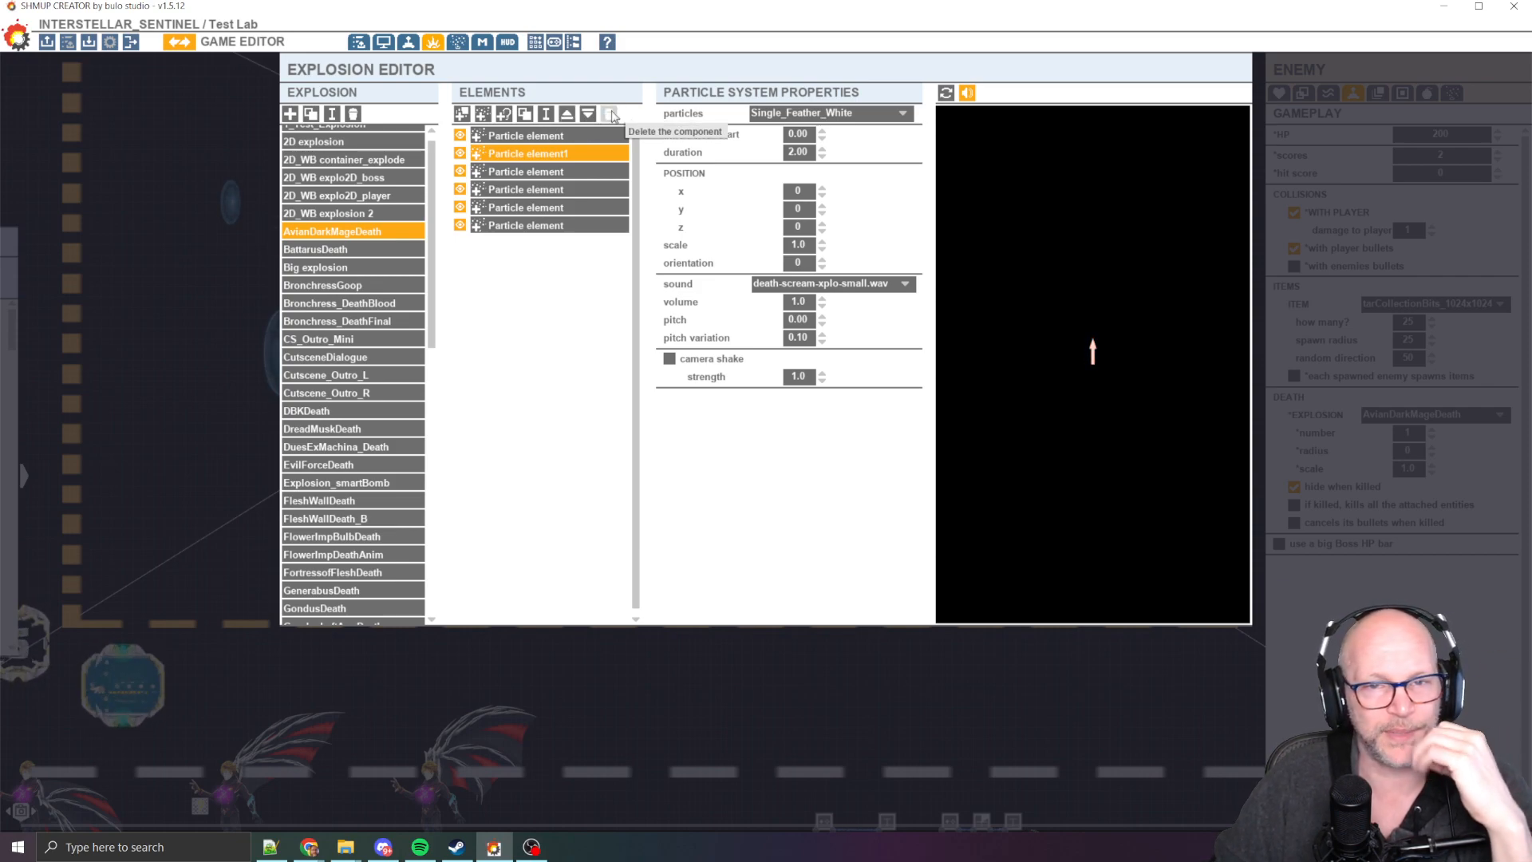
# Compare the properties of the last, the duplicated and the first particle element in the AvianDarkMageDeath explosion
pyautogui.click(543, 230)
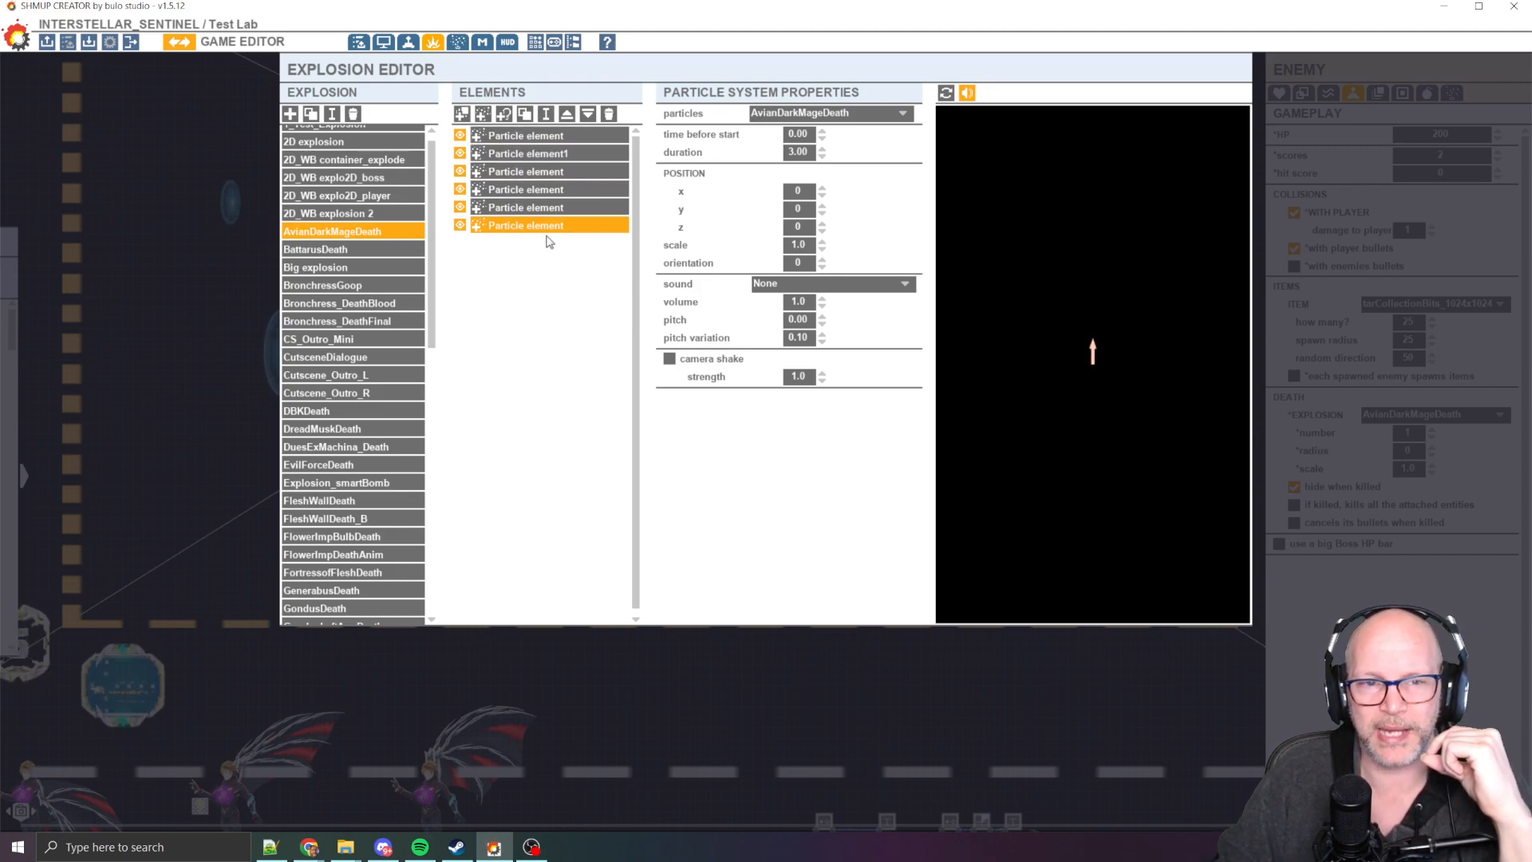
pyautogui.click(563, 155)
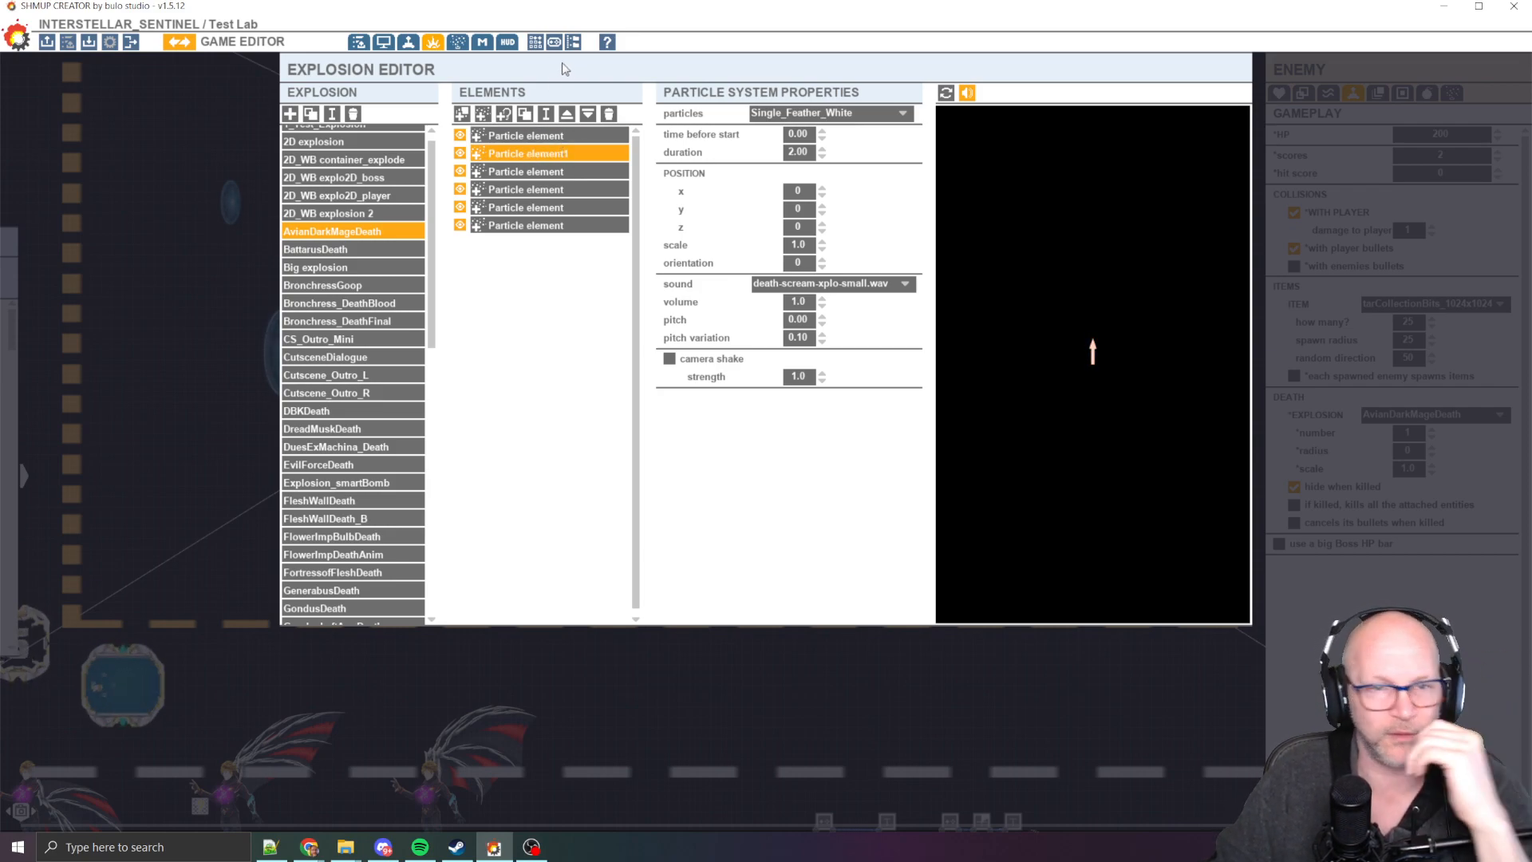
pyautogui.click(523, 137)
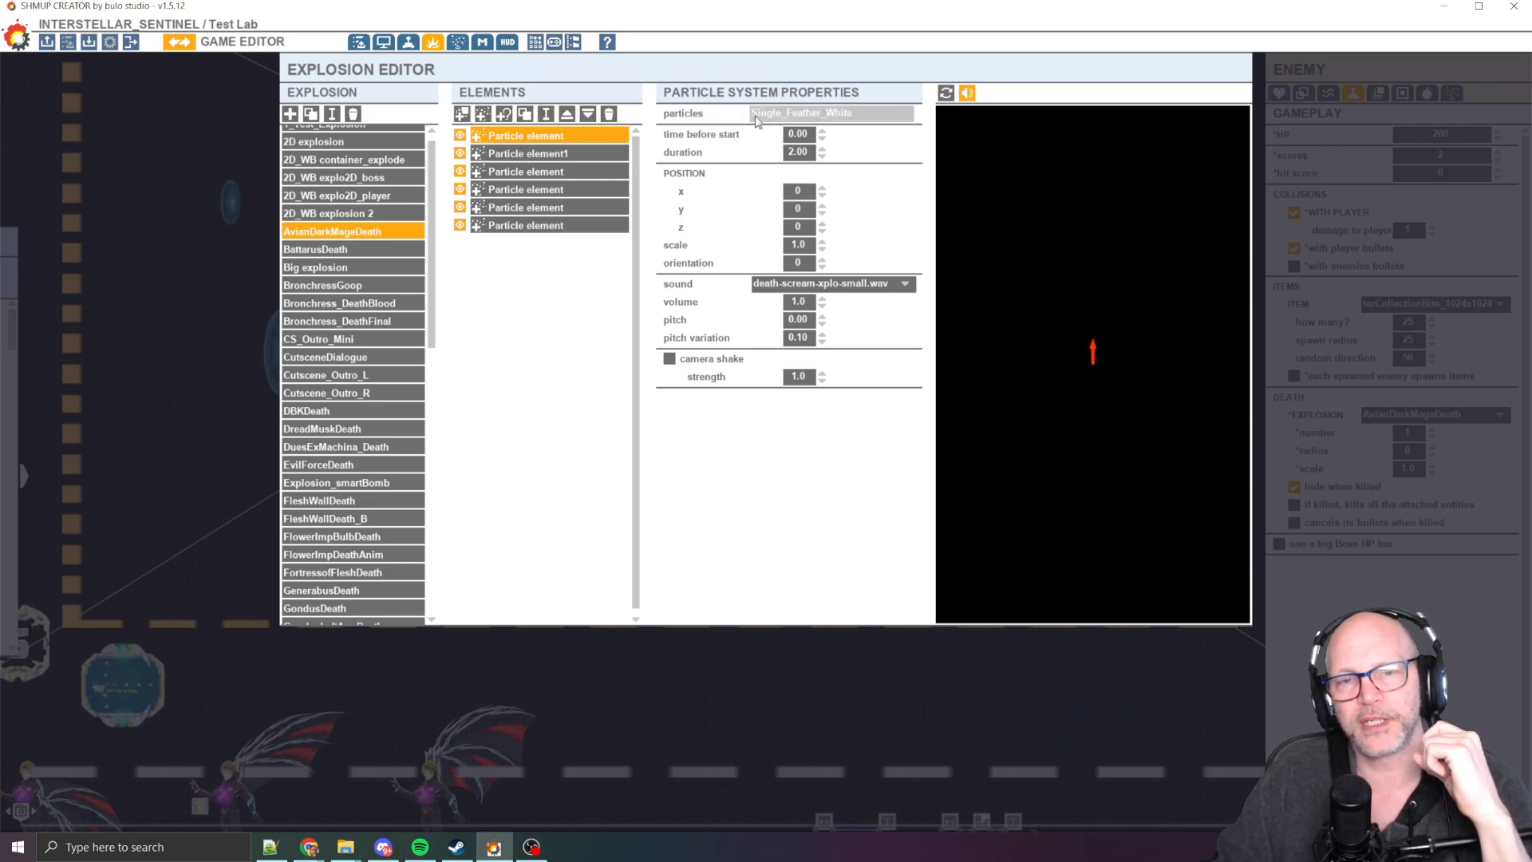
# Find the particle system used by the first explosion element, Single_Feather_White, and open it in the Particle System Editor
pyautogui.click(457, 42)
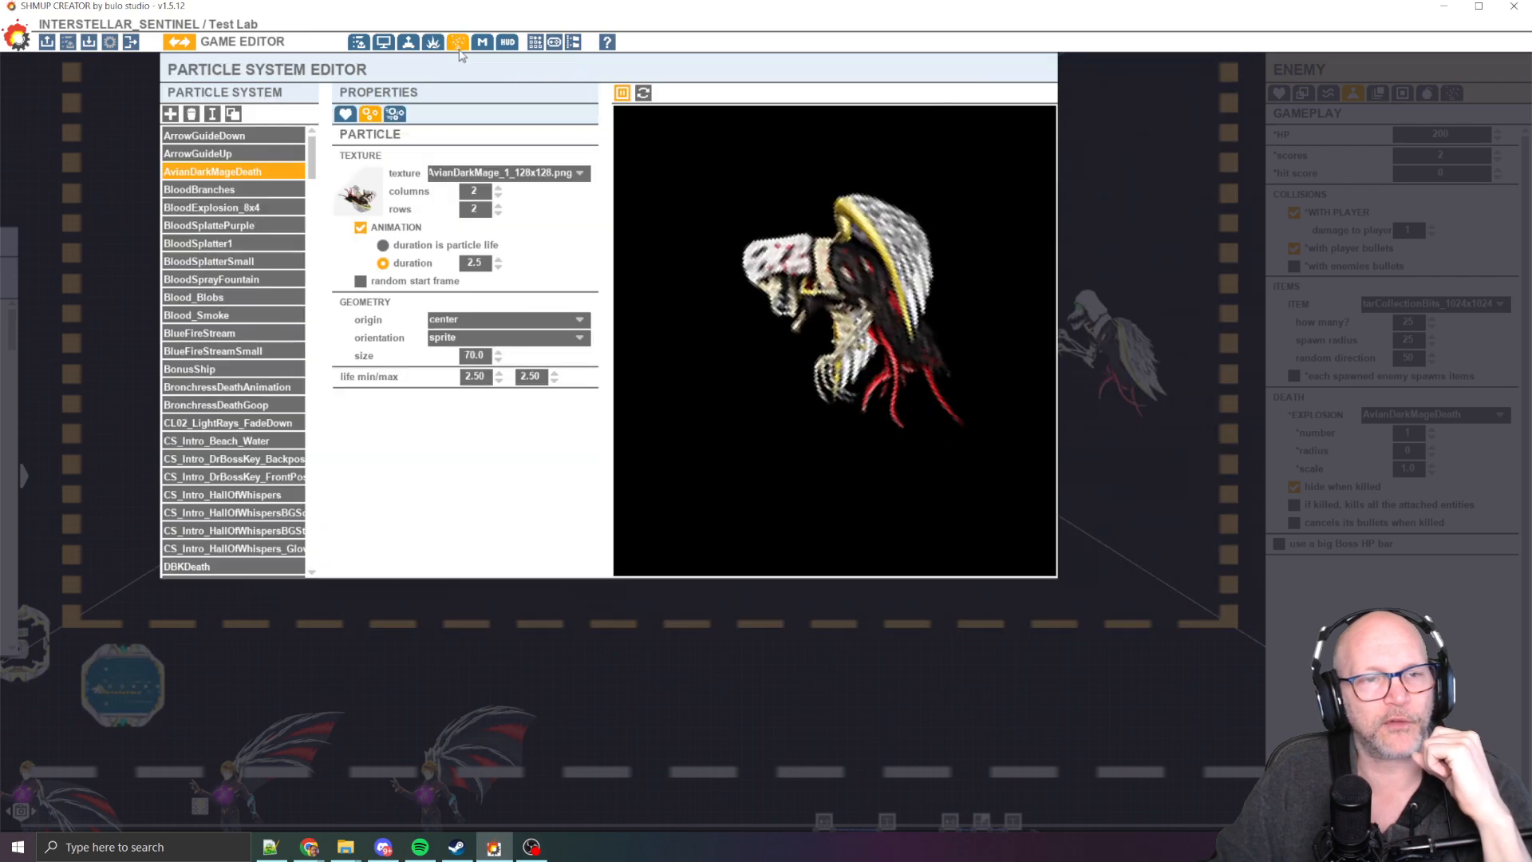
pyautogui.moveTo(316, 146); pyautogui.dragTo(308, 469)
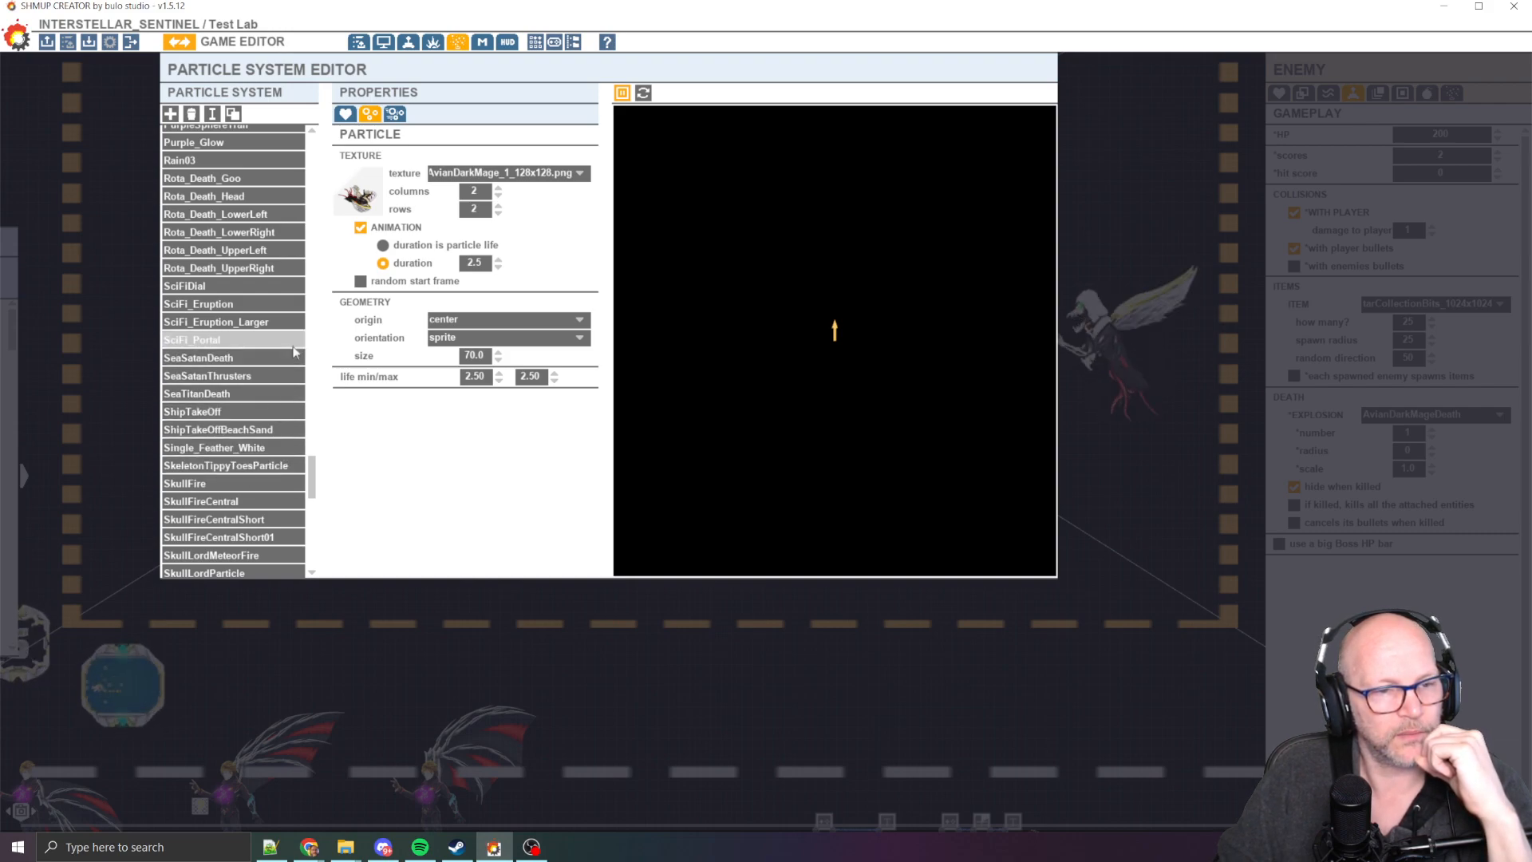
pyautogui.scroll(3, 317, 327)
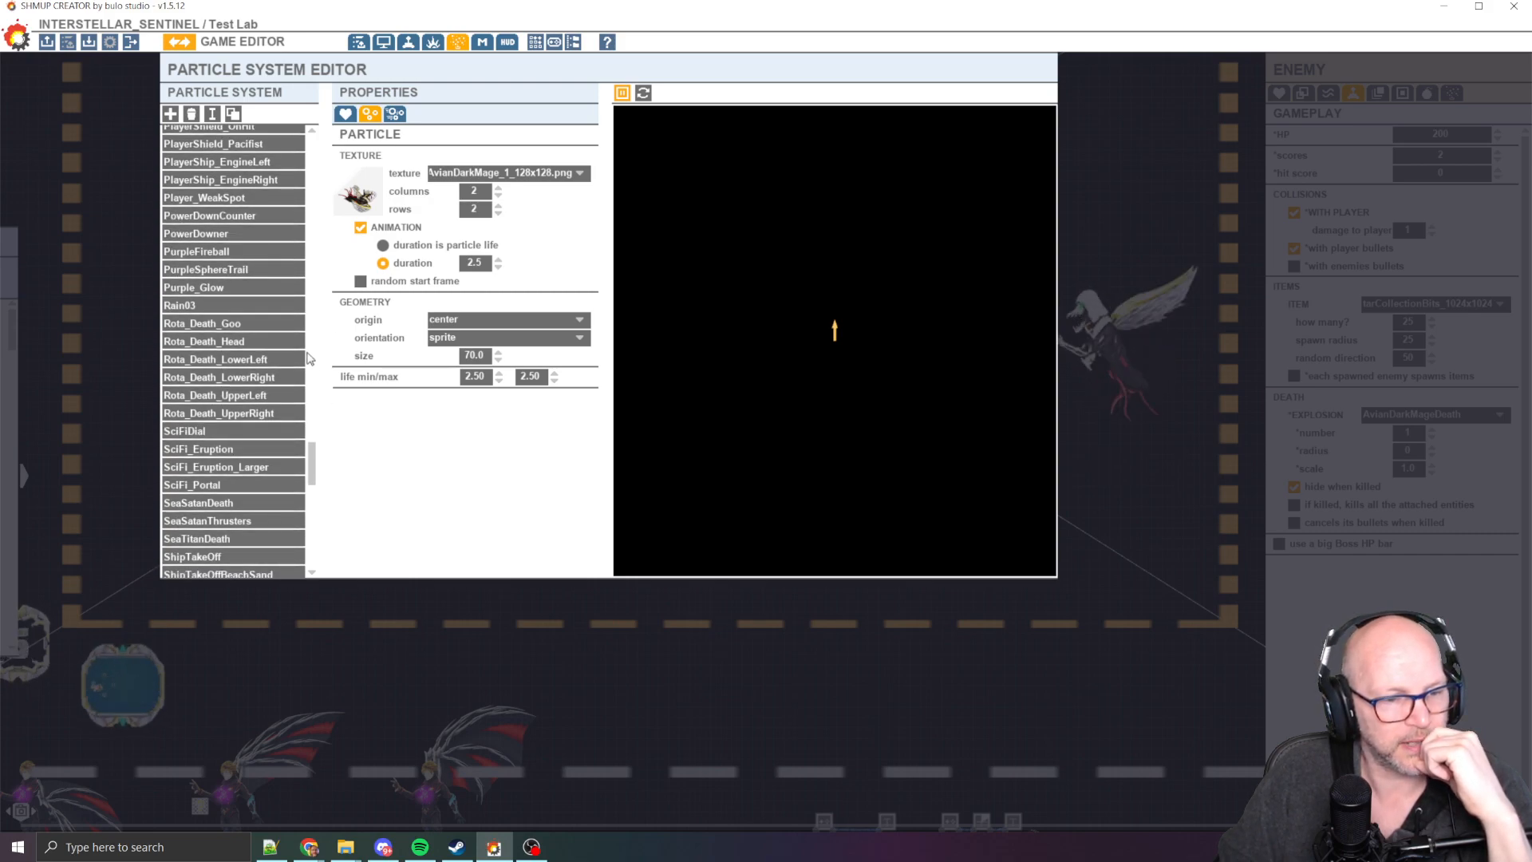
pyautogui.moveTo(311, 464)
pyautogui.mouseDown()
pyautogui.moveTo(312, 502)
pyautogui.moveTo(317, 469)
pyautogui.mouseUp()
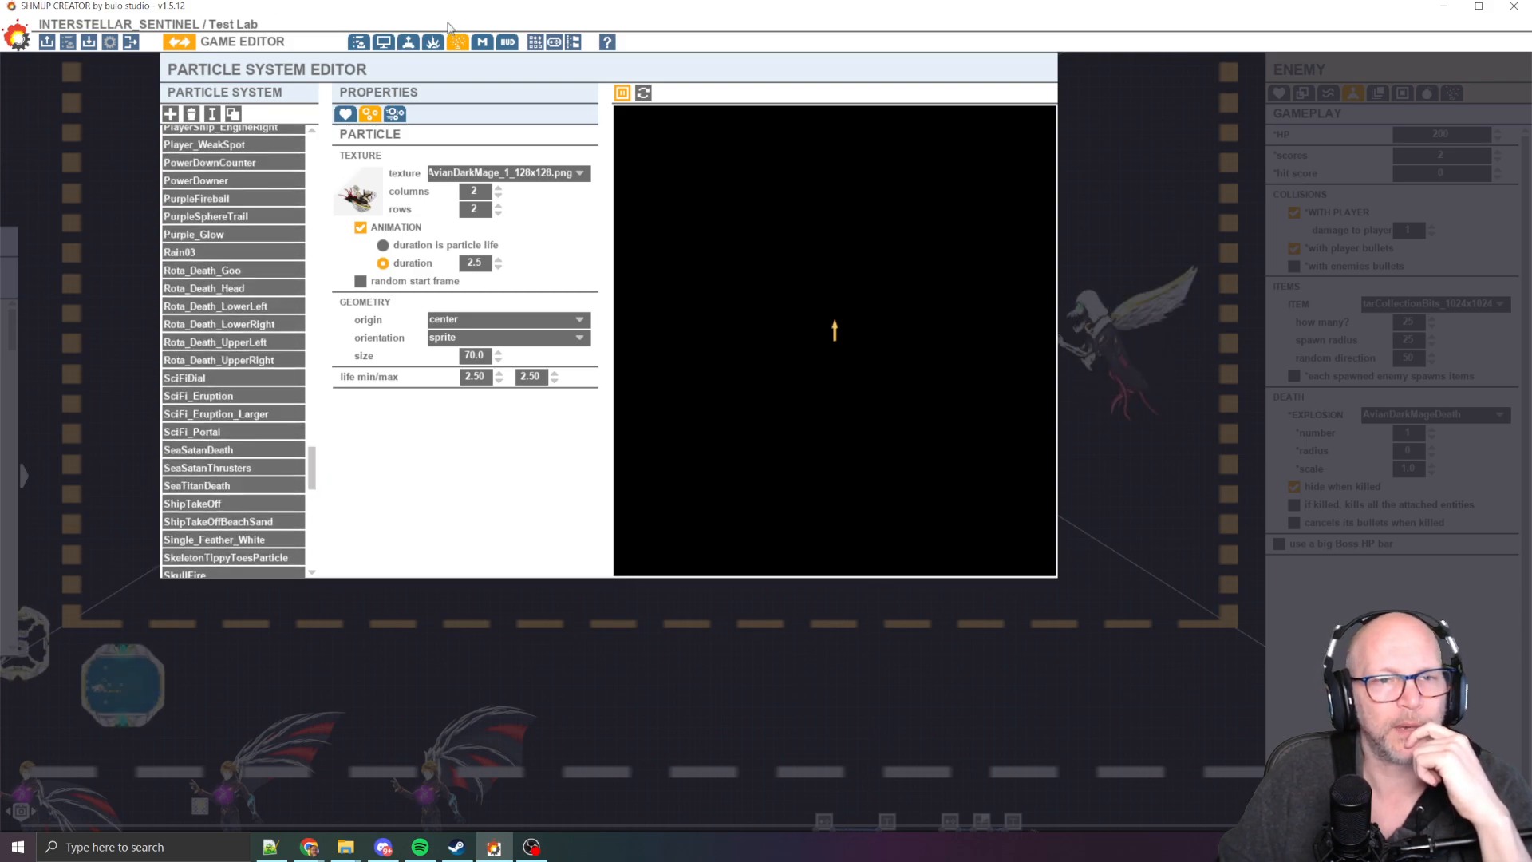
pyautogui.click(437, 43)
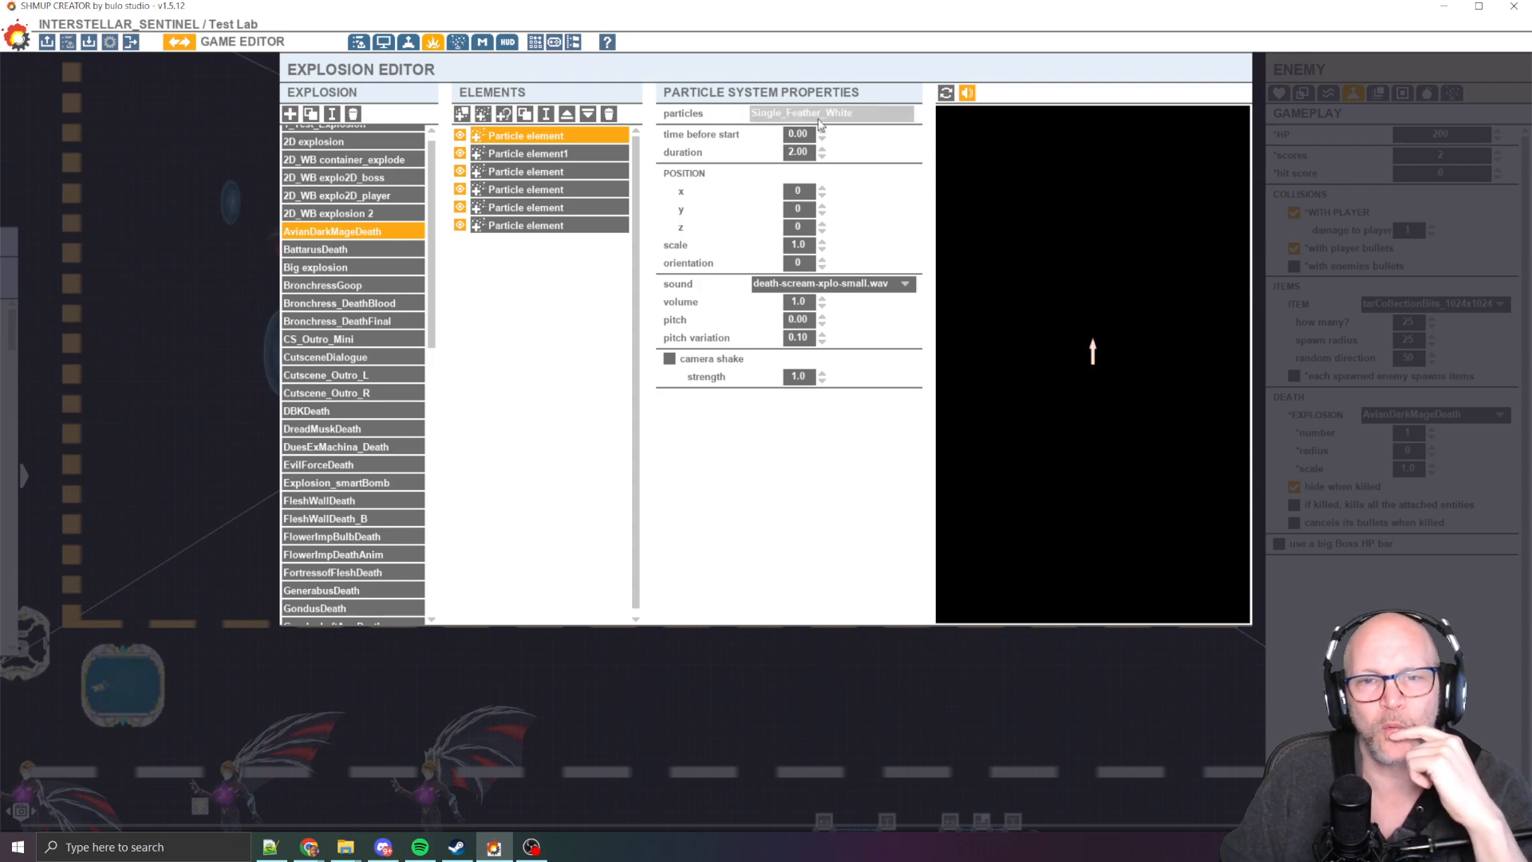
pyautogui.click(457, 43)
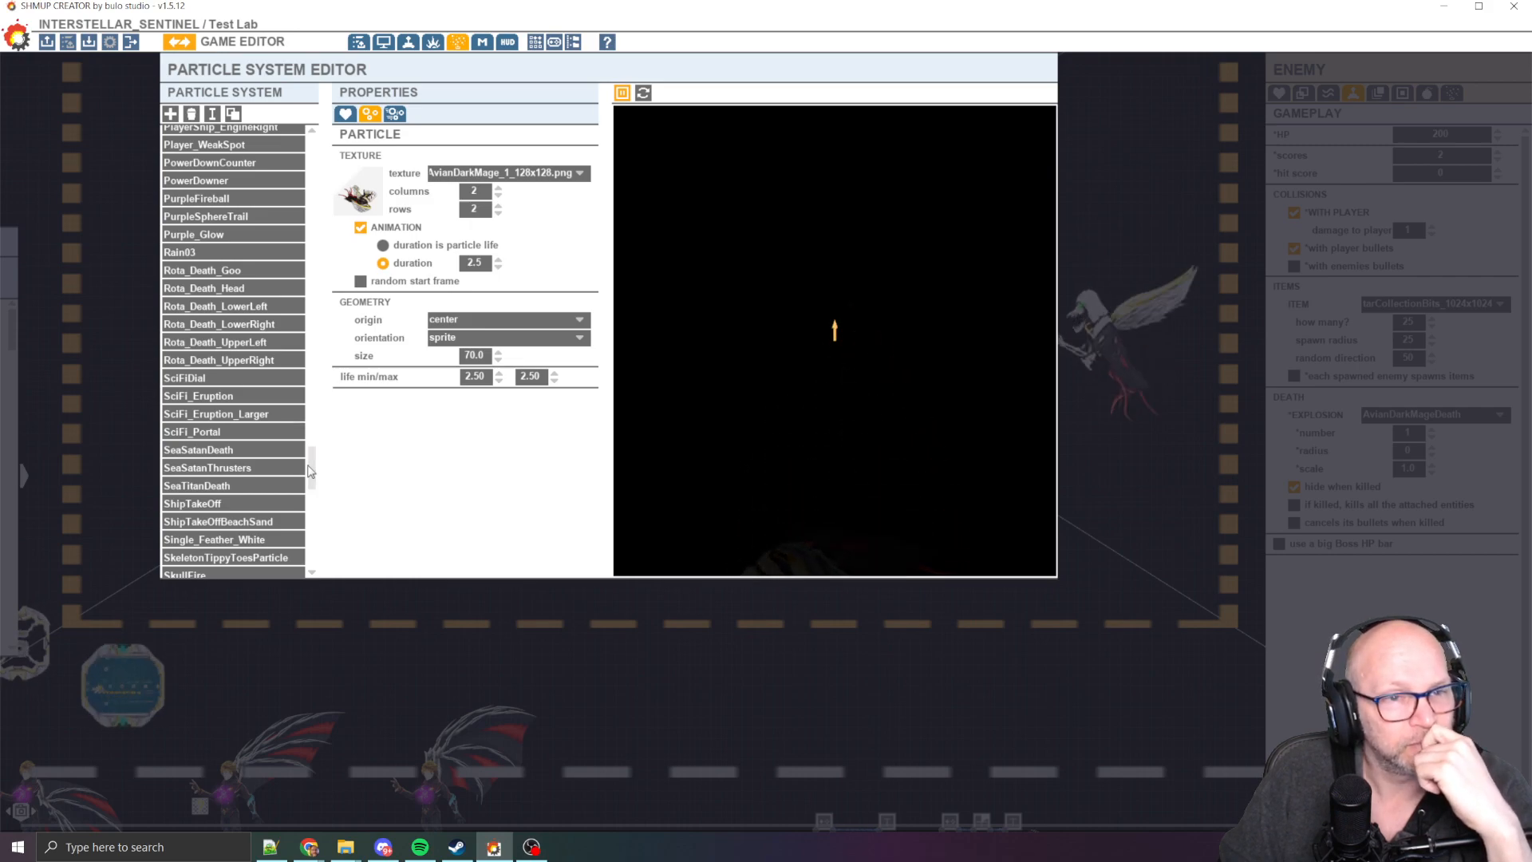
pyautogui.scroll(-3, 314, 470)
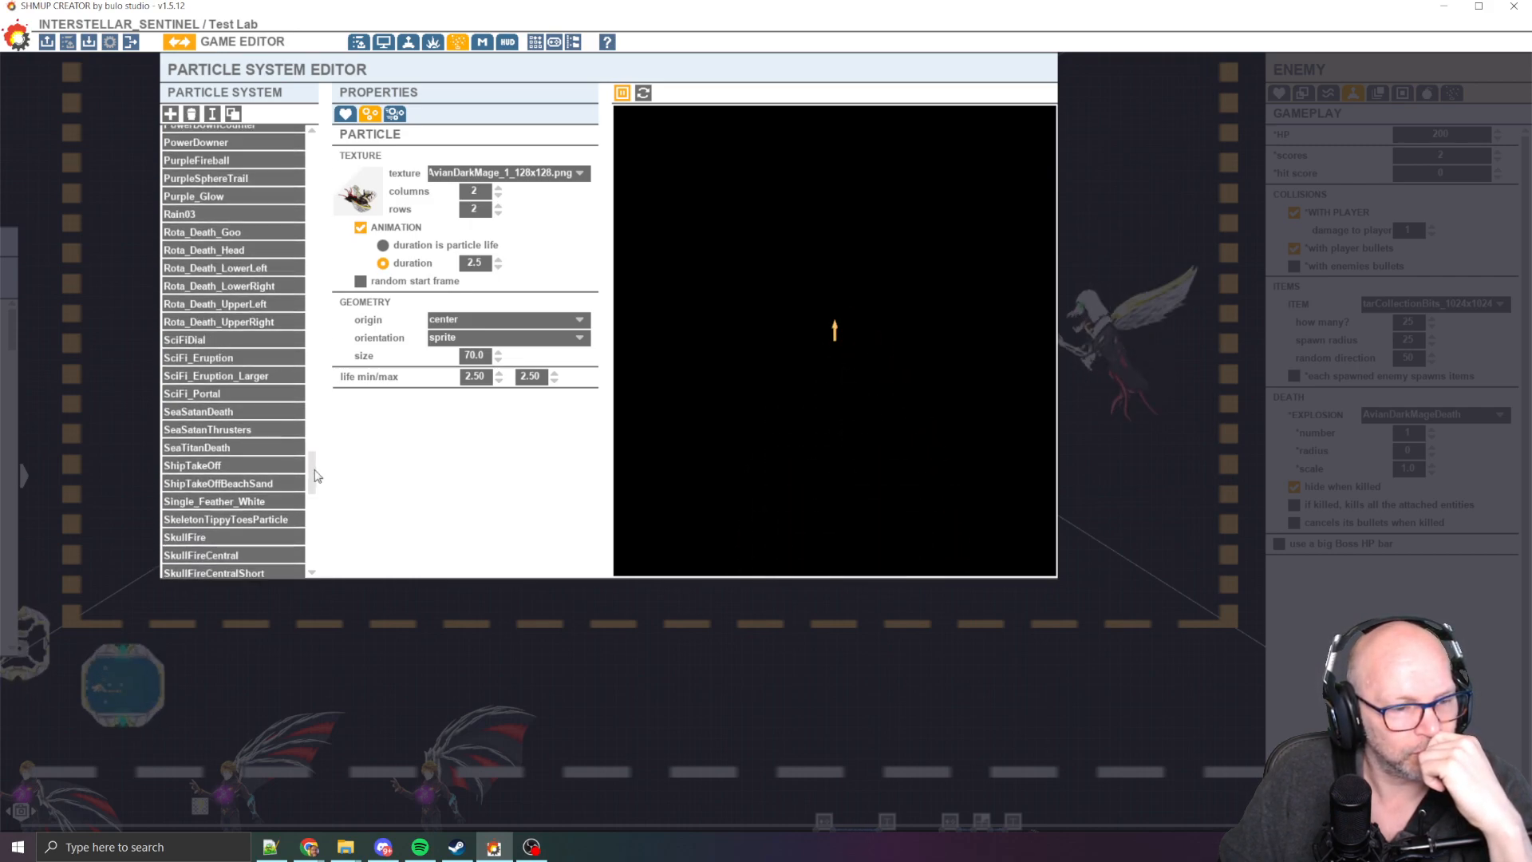
pyautogui.click(255, 484)
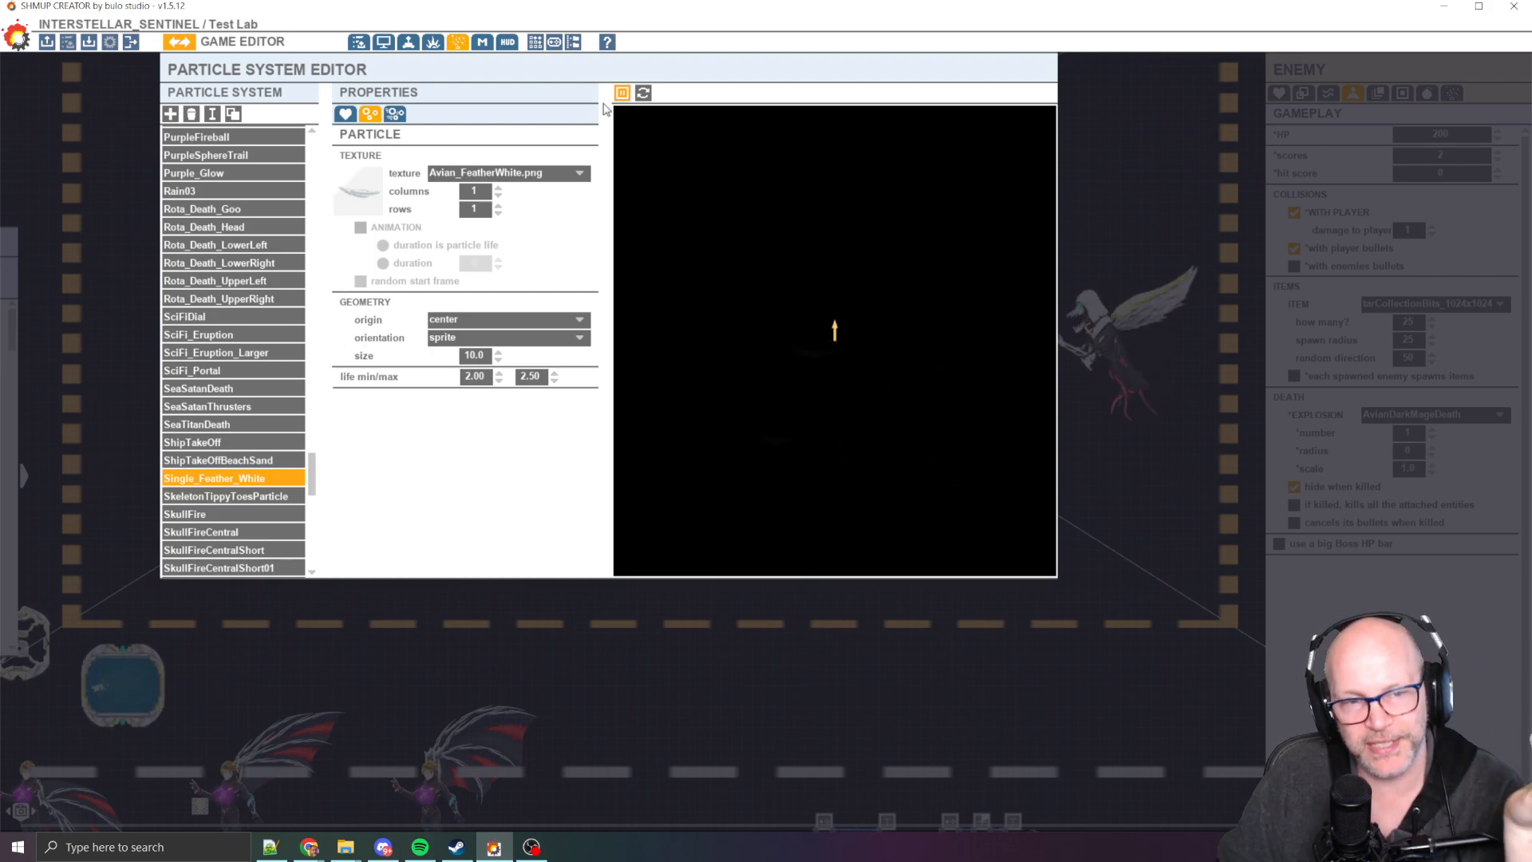
# Replay the Single_Feather_White preview several times and view its modifiers, including the z force
pyautogui.click(643, 95)
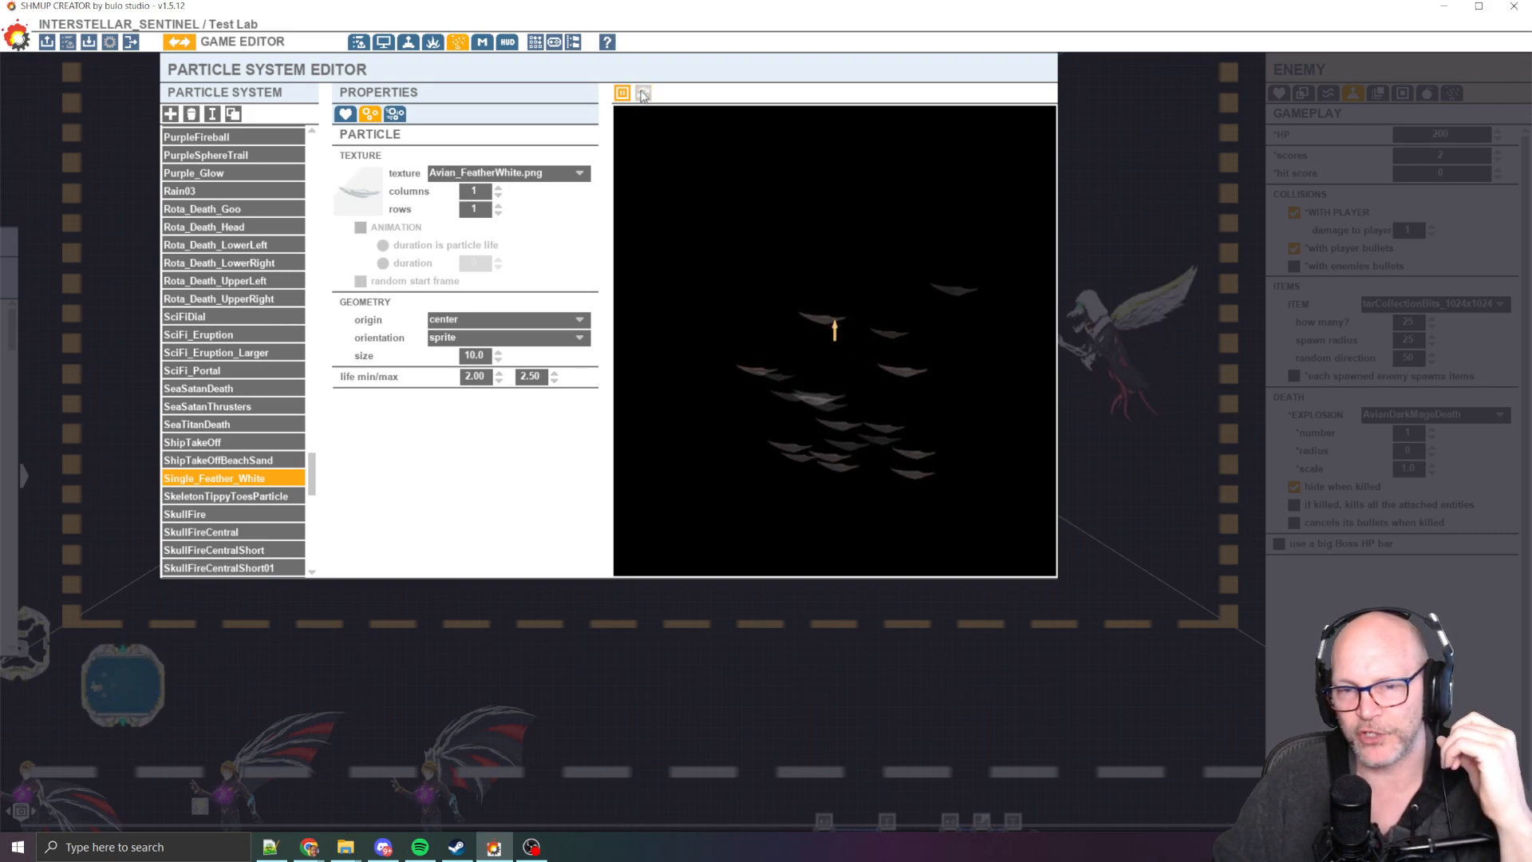
pyautogui.click(643, 95)
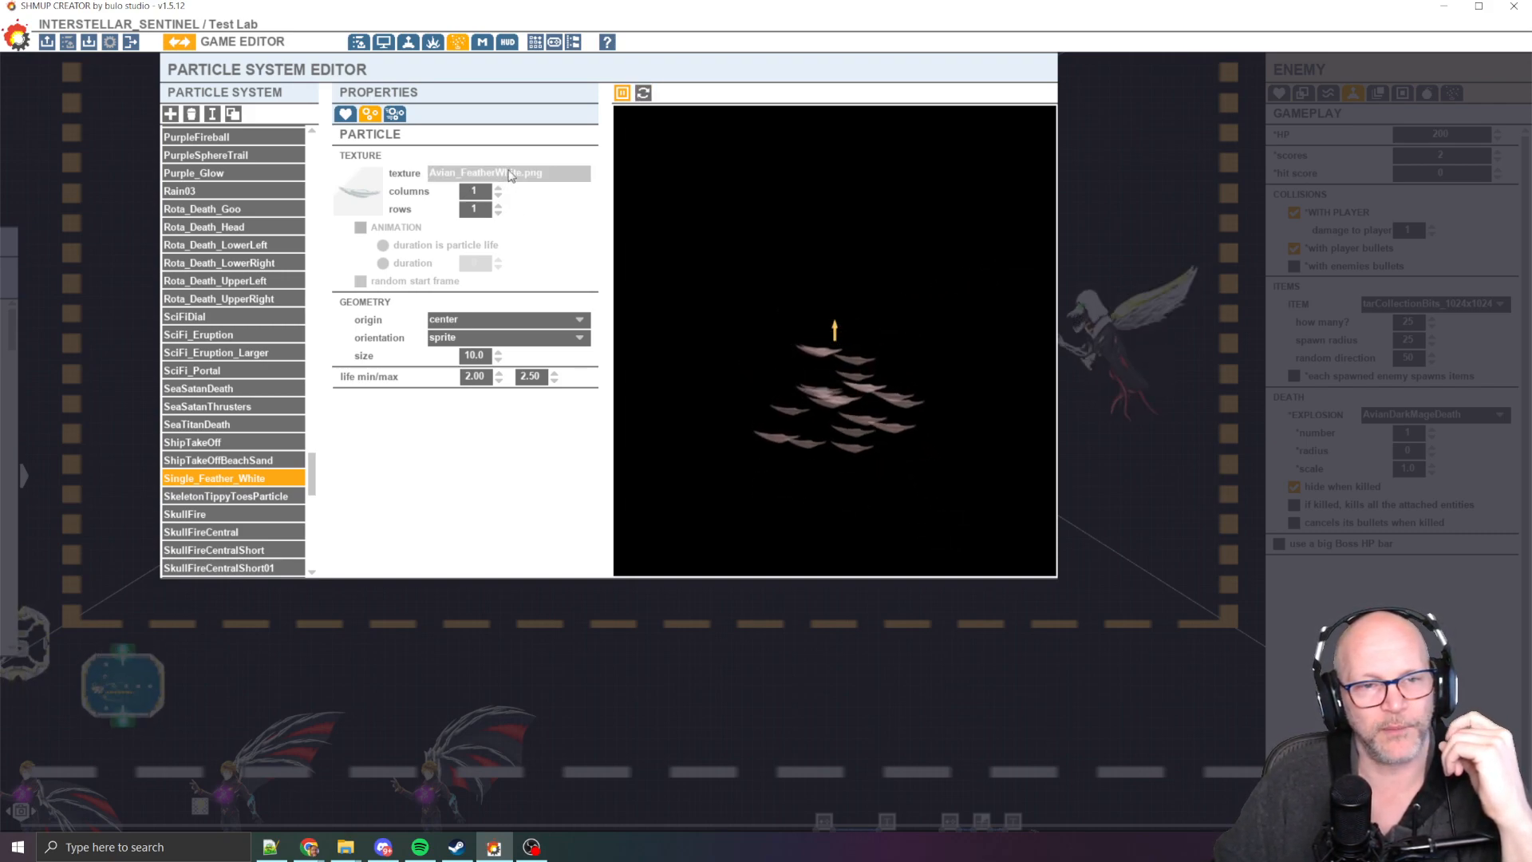
pyautogui.click(644, 94)
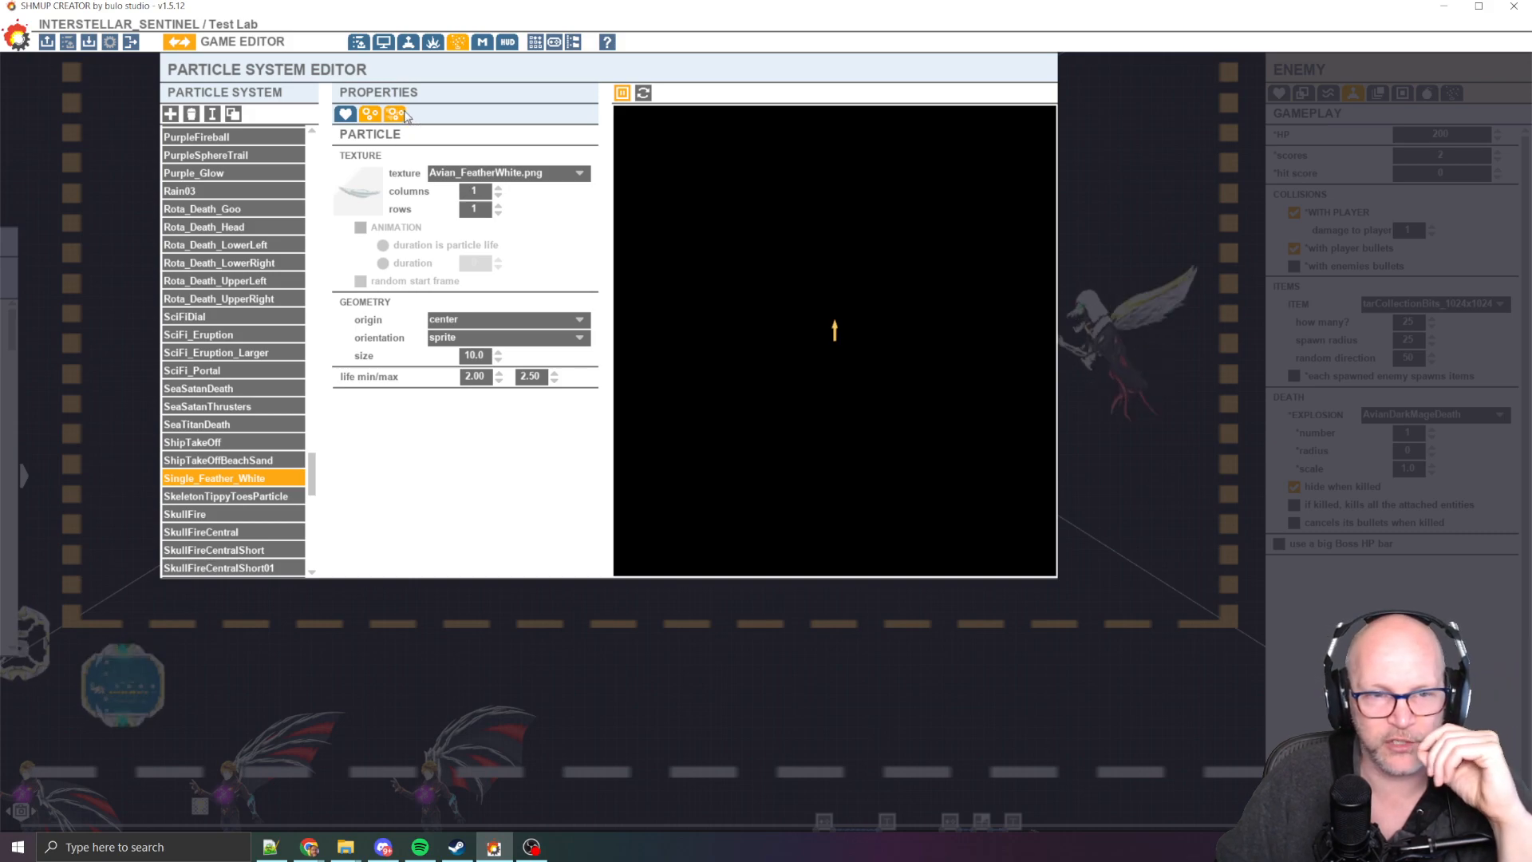
pyautogui.click(395, 113)
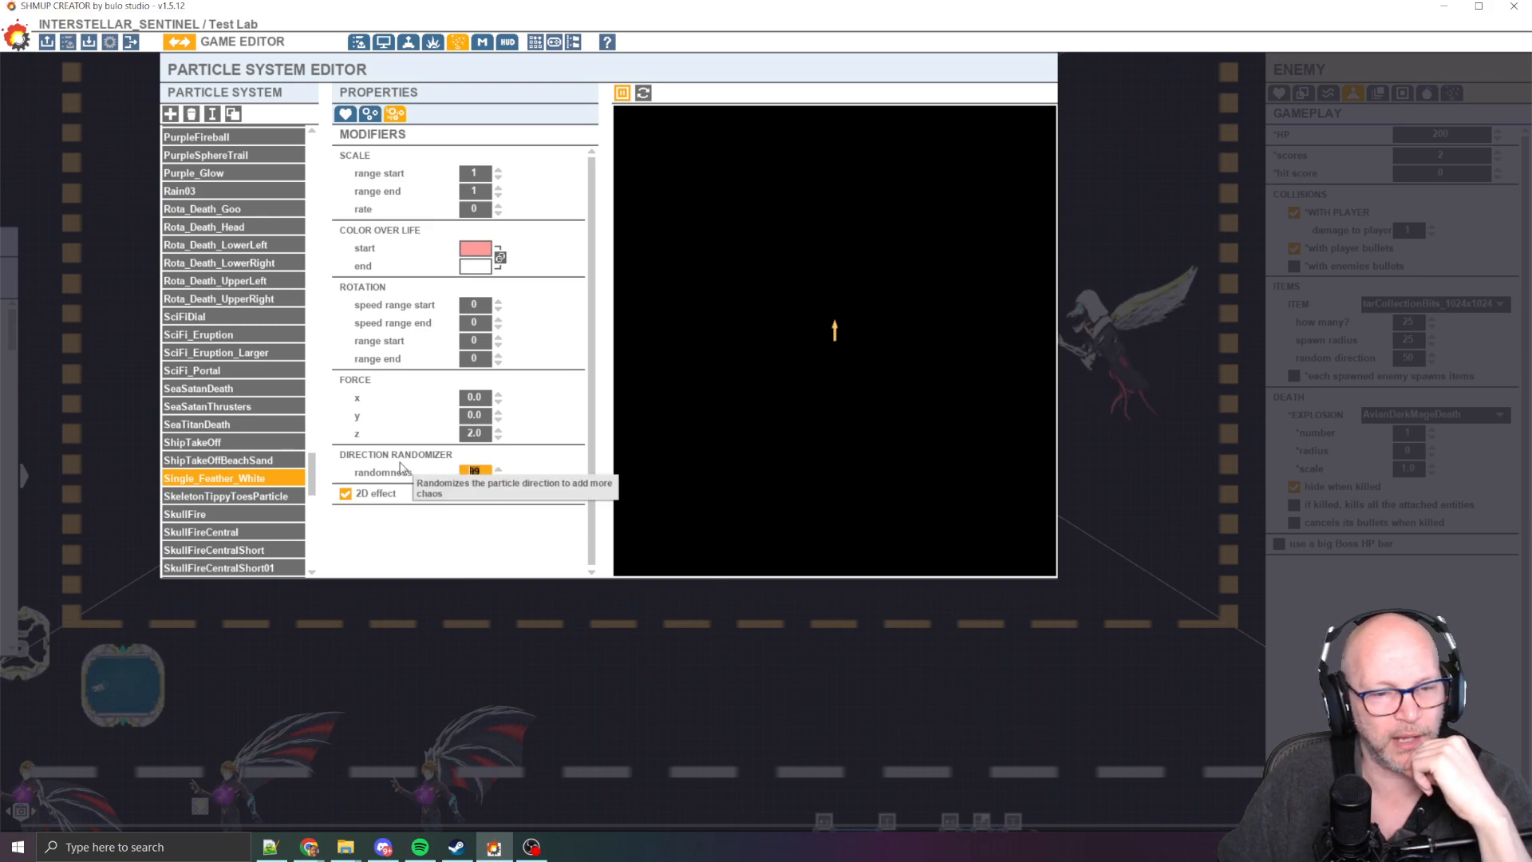
pyautogui.click(475, 435)
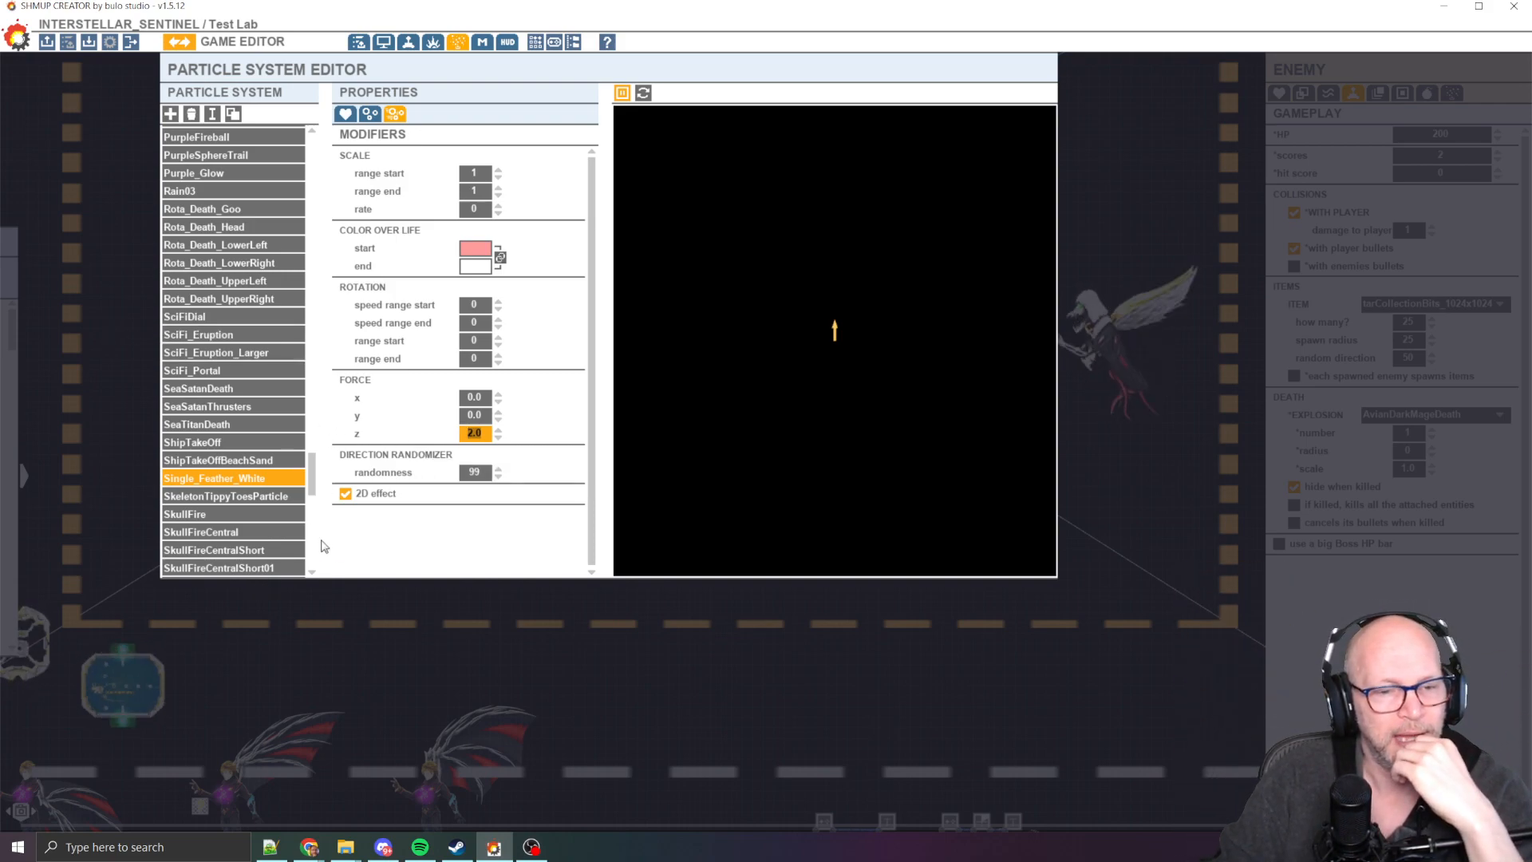
# Review the emitter settings of Single_Feather_White, including the maximum particles, burst emission and emission count
pyautogui.click(345, 114)
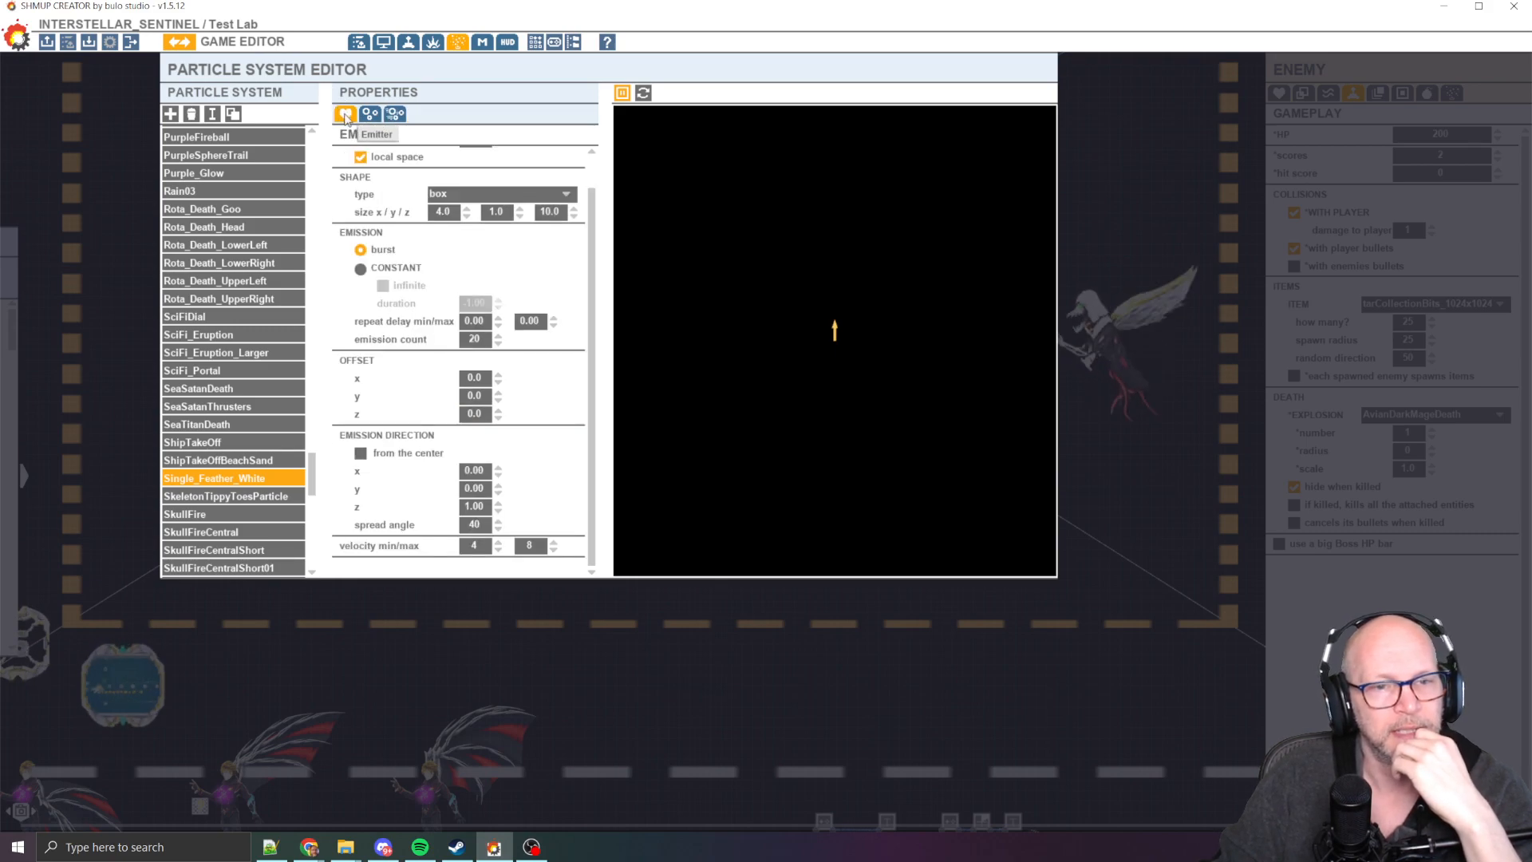
pyautogui.scroll(2, 597, 268)
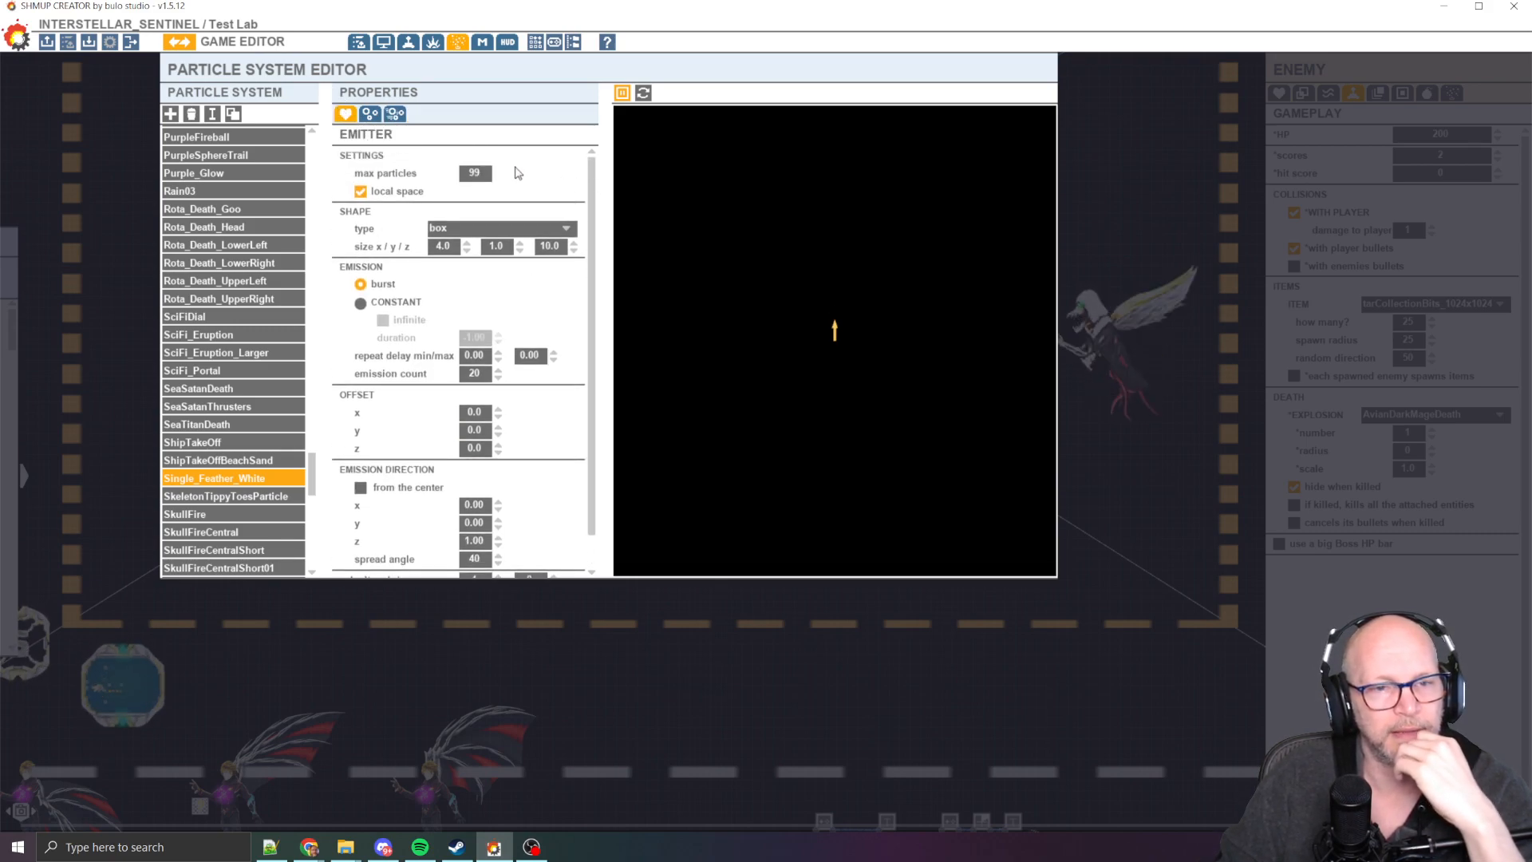
pyautogui.click(479, 176)
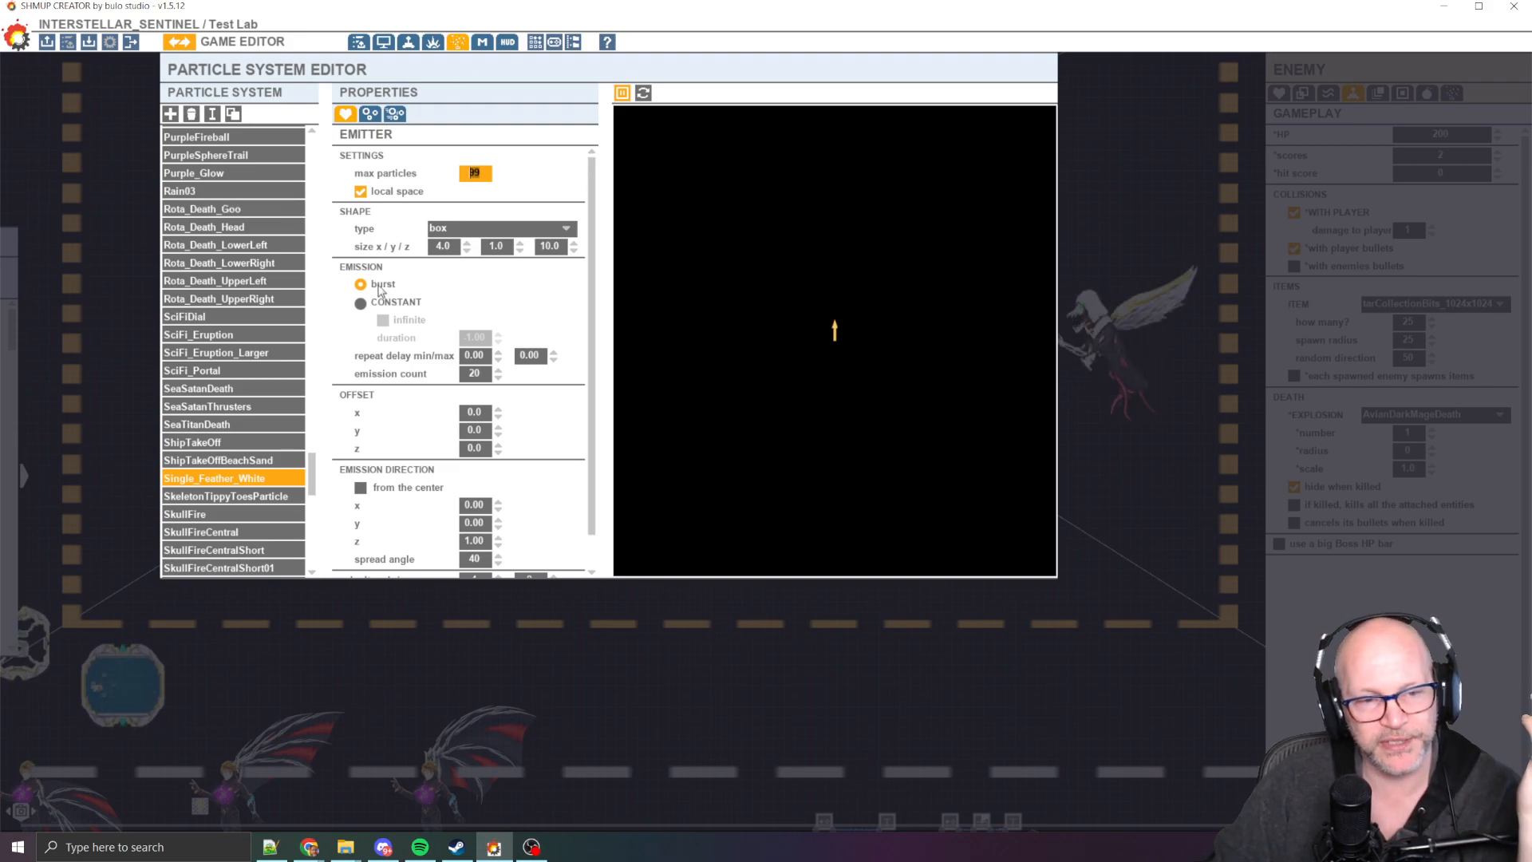
pyautogui.scroll(-2, 594, 389)
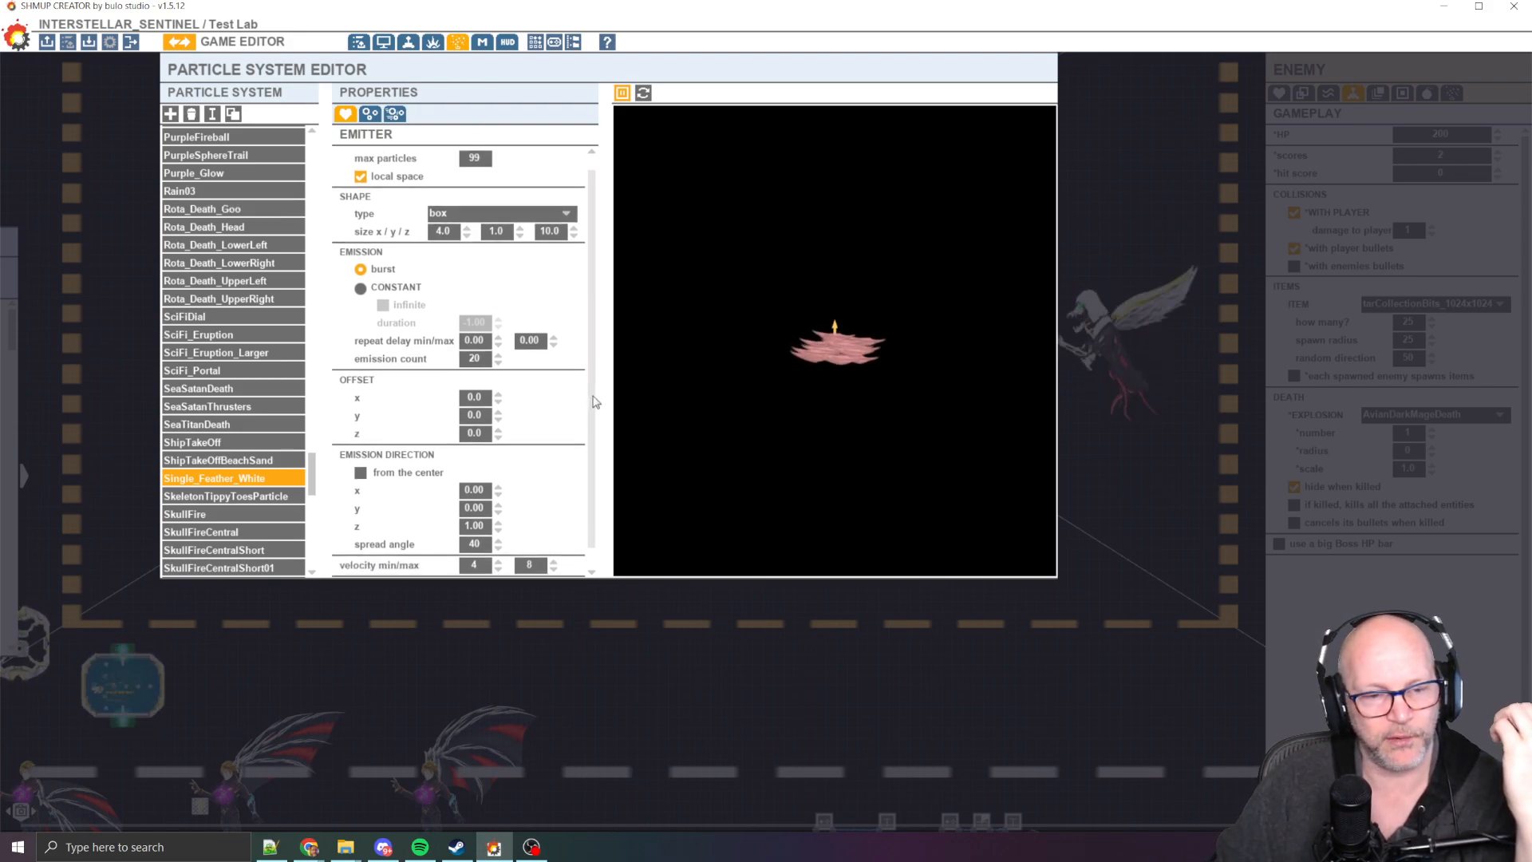
pyautogui.click(477, 340)
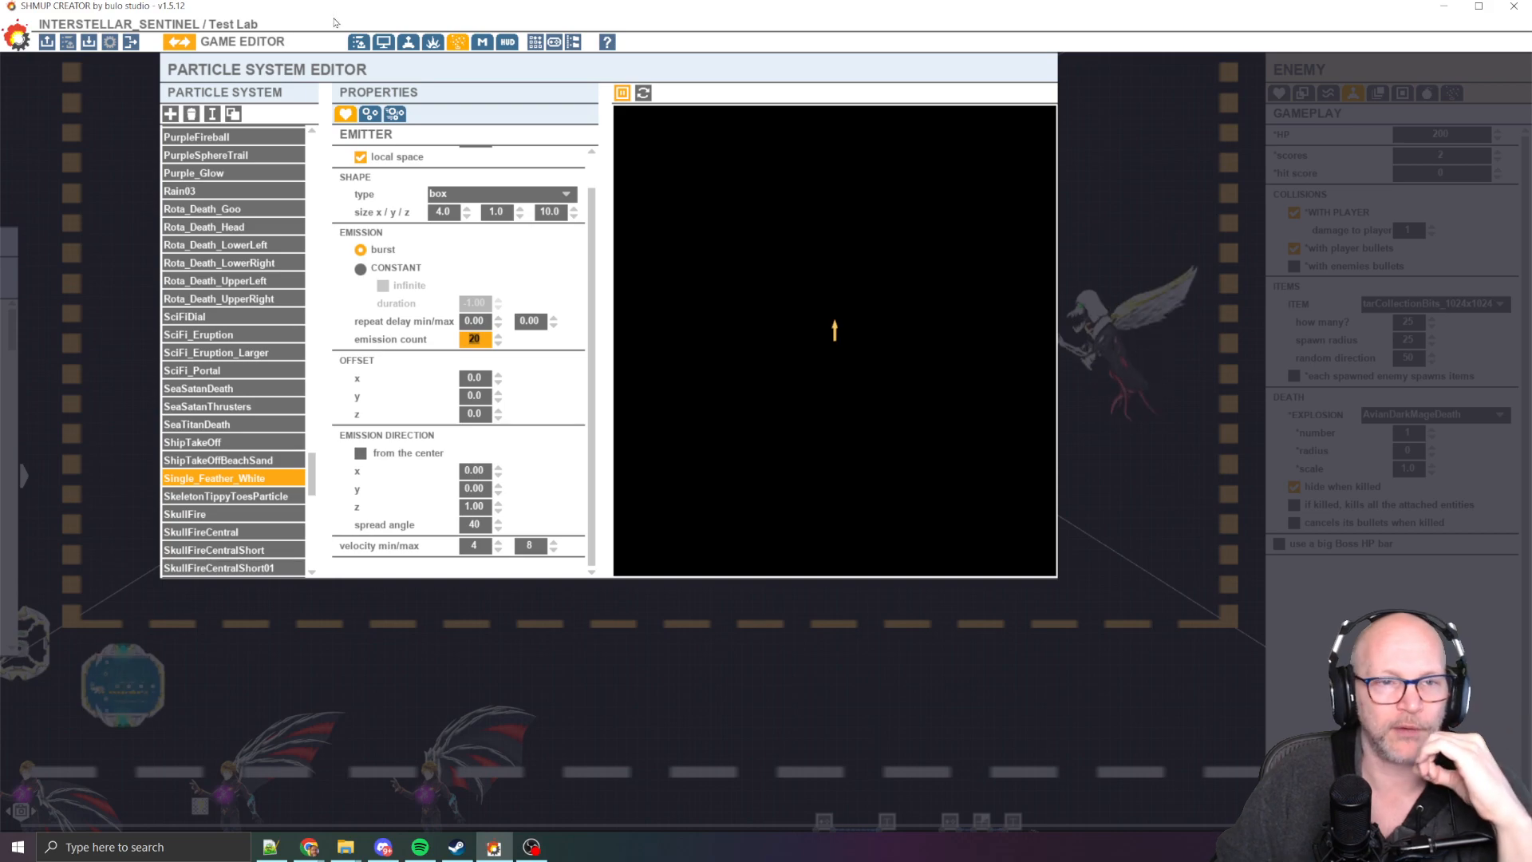
# Return to the AvianDarkMageDeath explosion, view its Blood_Blobs and DarkAvianMageFeathers elements, and replay the combined preview for each
pyautogui.click(435, 44)
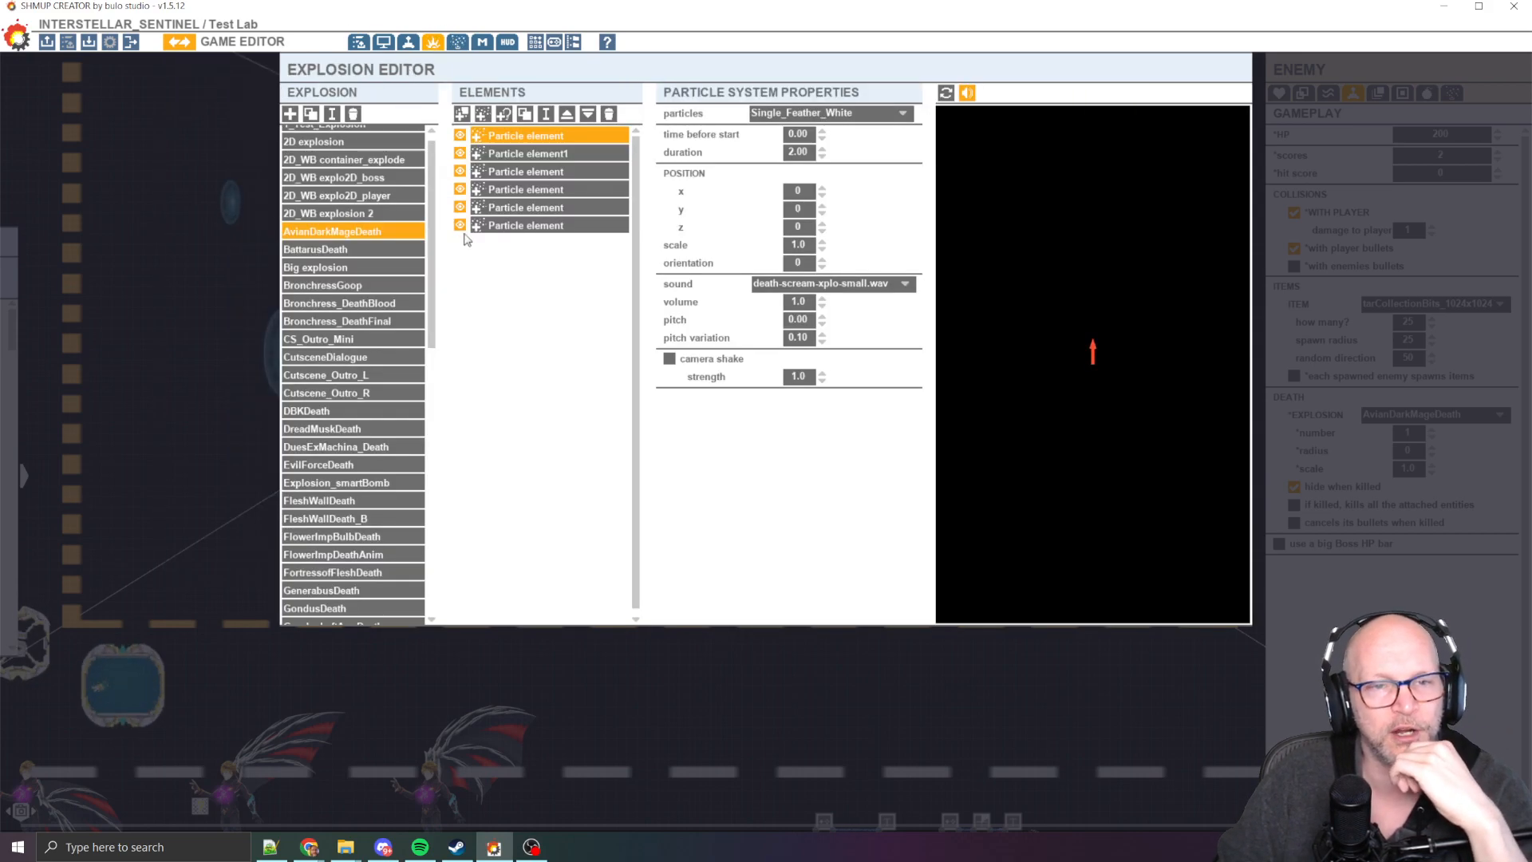
pyautogui.click(565, 175)
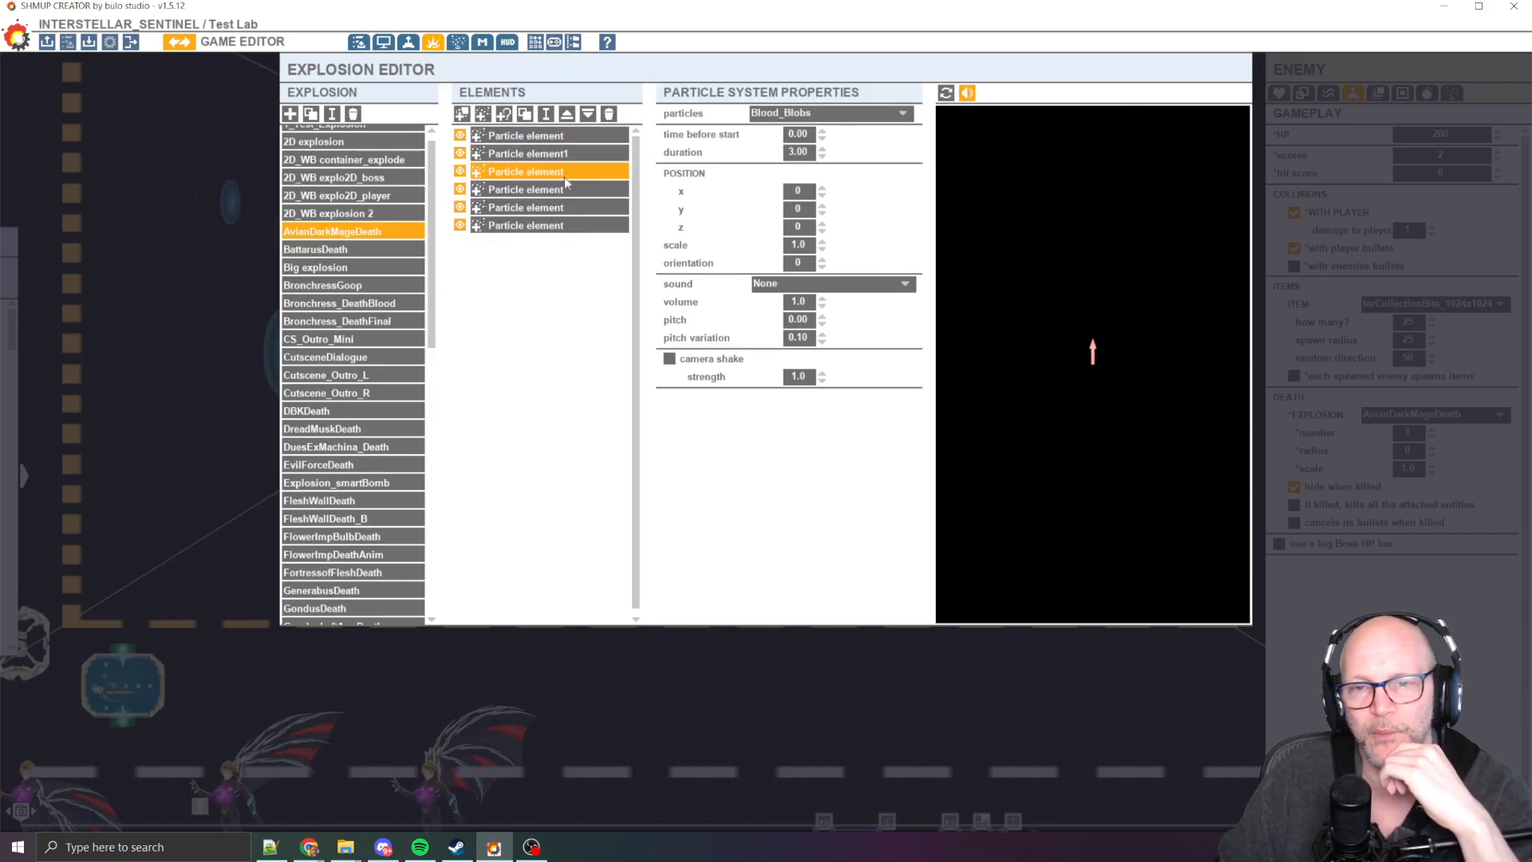
pyautogui.click(947, 93)
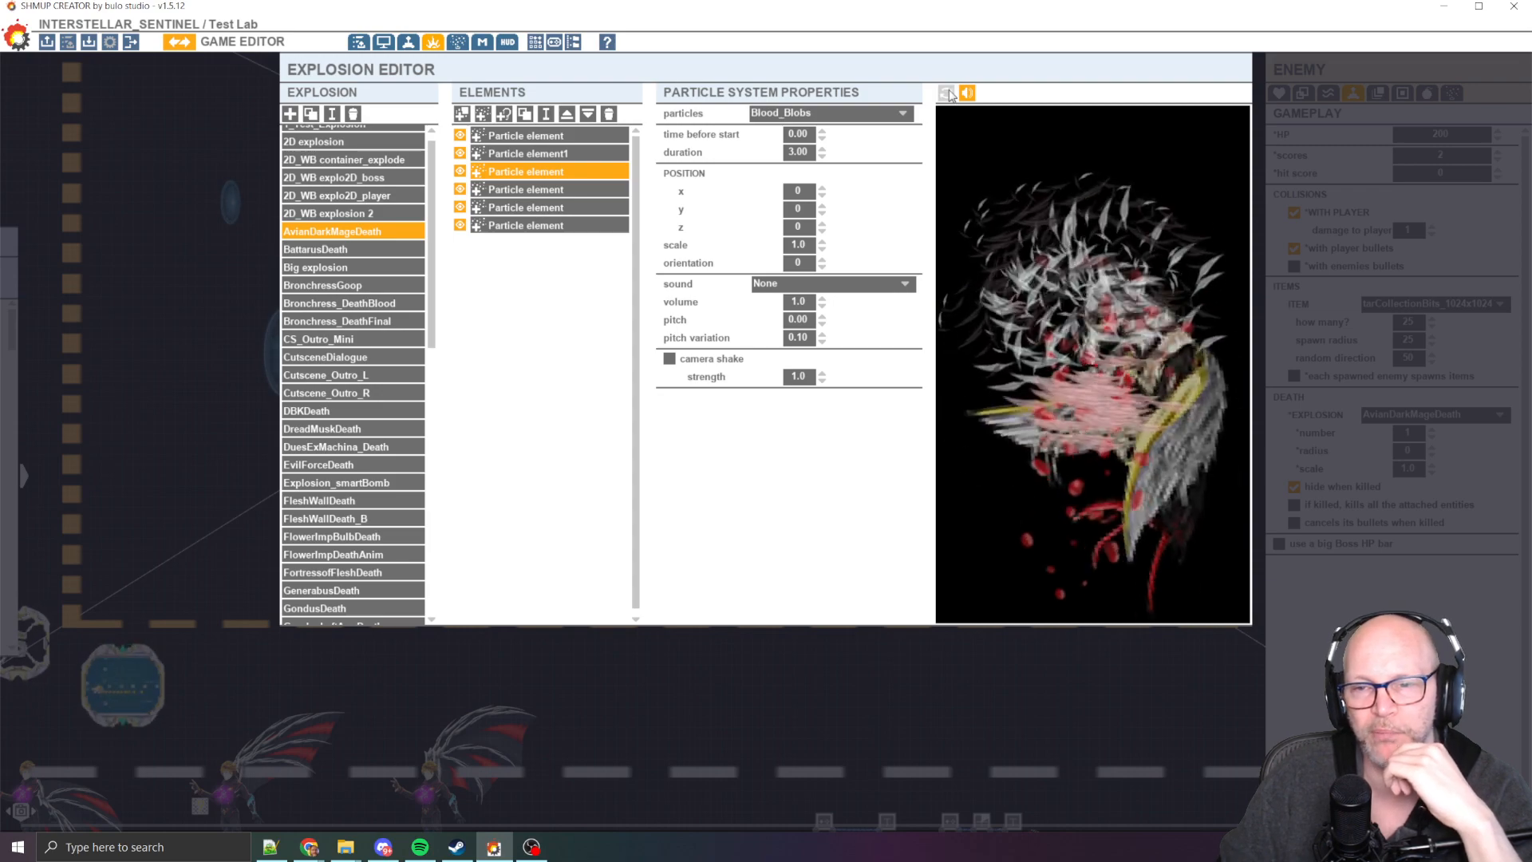
pyautogui.click(551, 190)
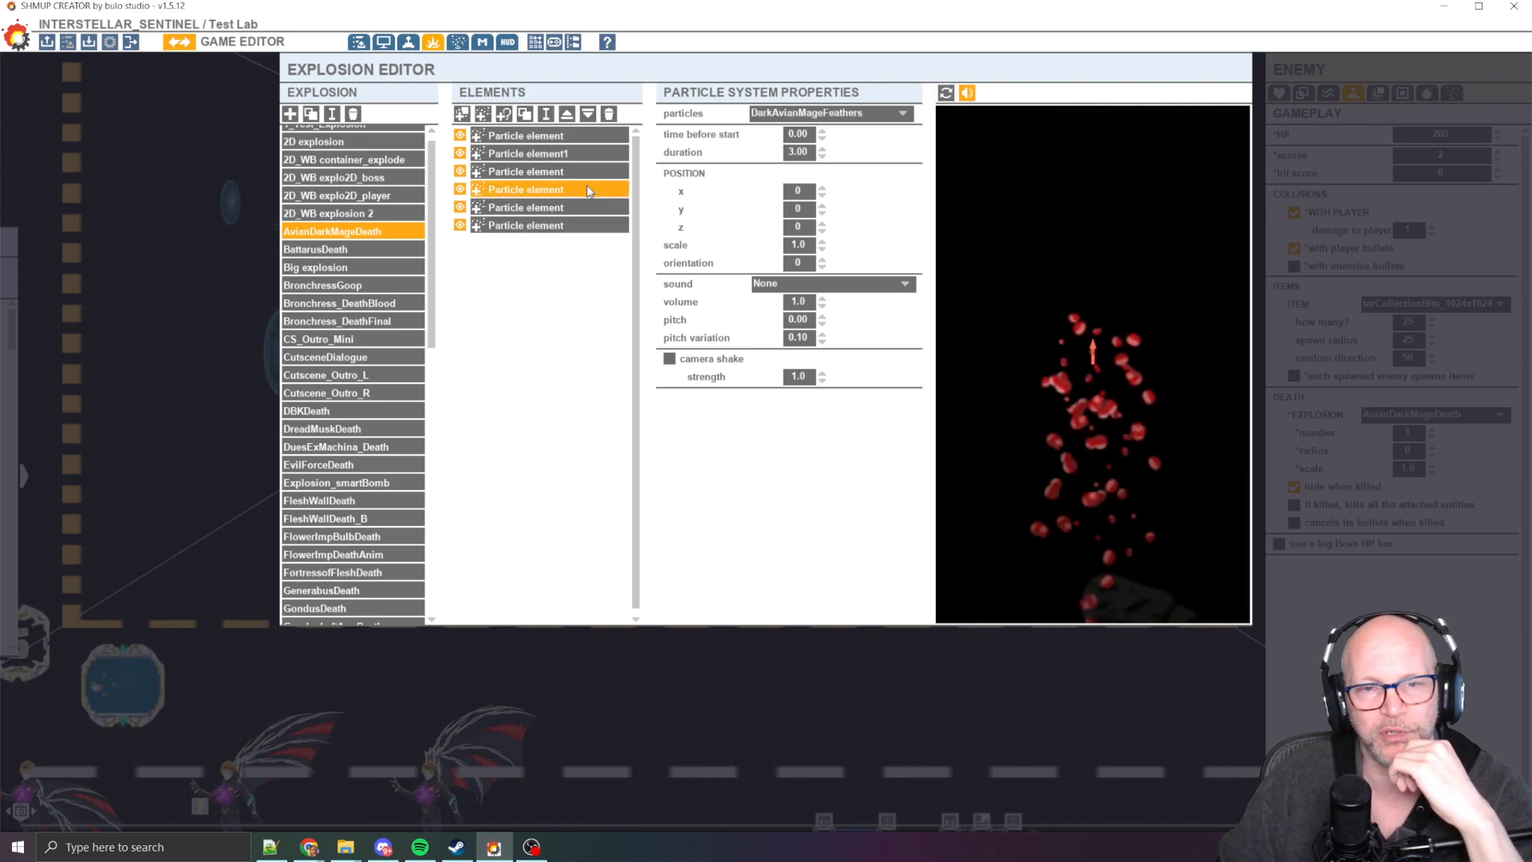
pyautogui.click(947, 93)
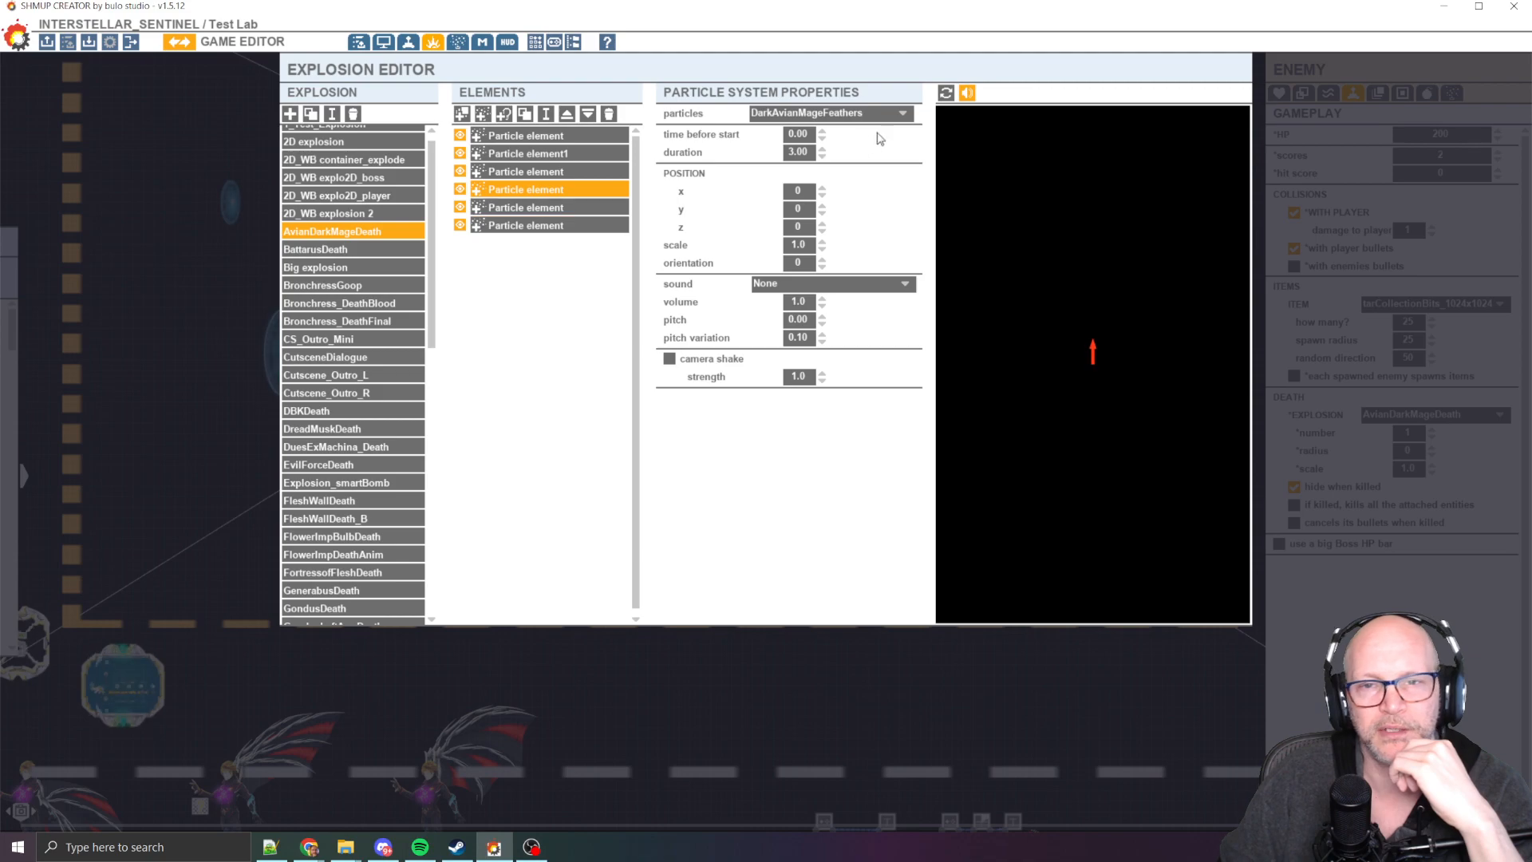
pyautogui.click(947, 93)
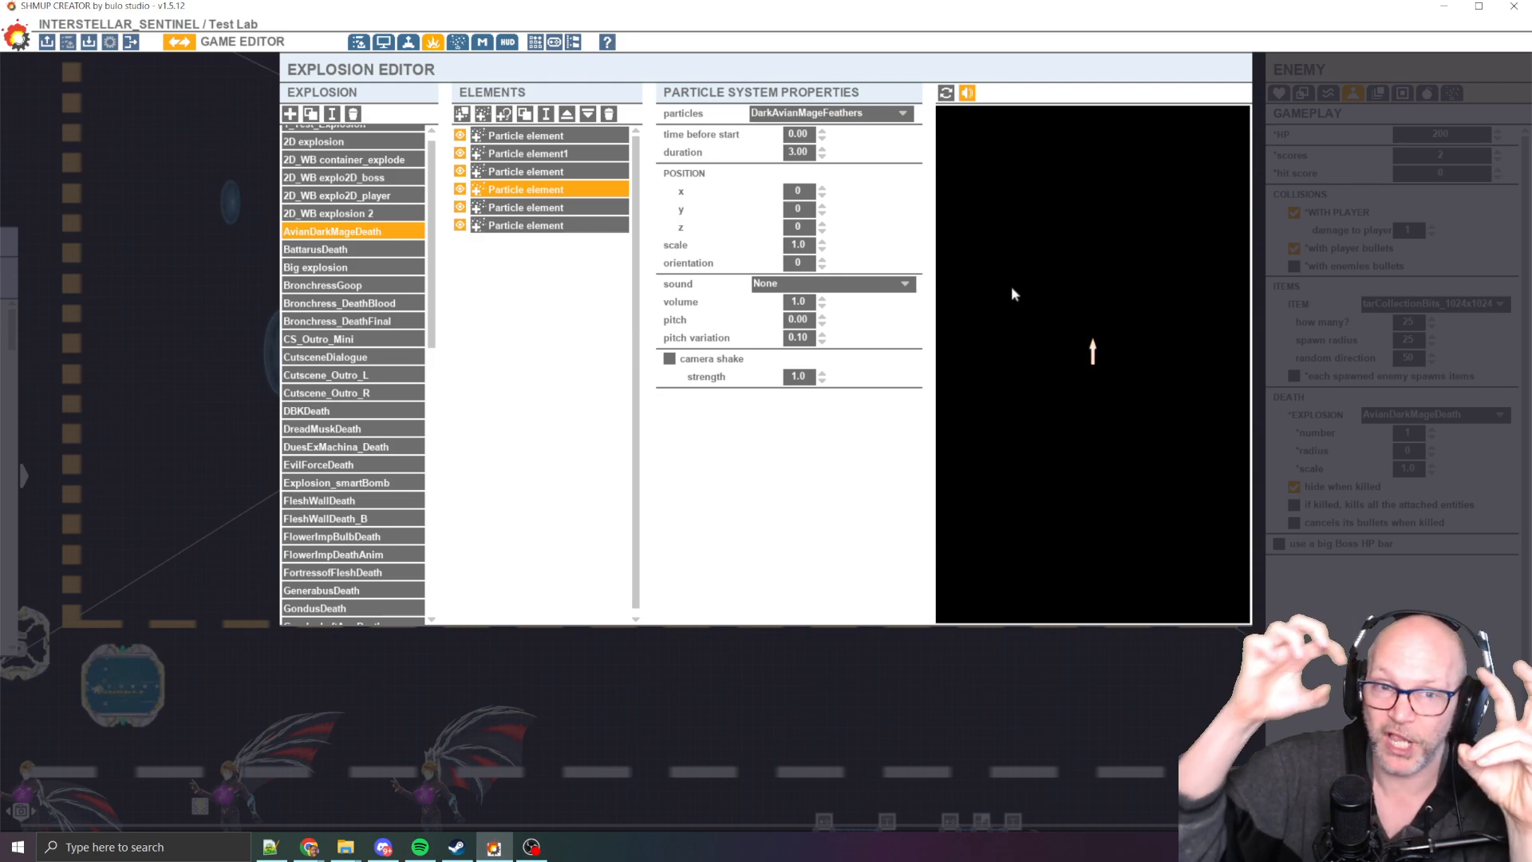
# View the BloodSplatter1 and AvianDarkMageDeath elements of the explosion, replaying the combined preview for each
pyautogui.click(586, 210)
pyautogui.click(948, 94)
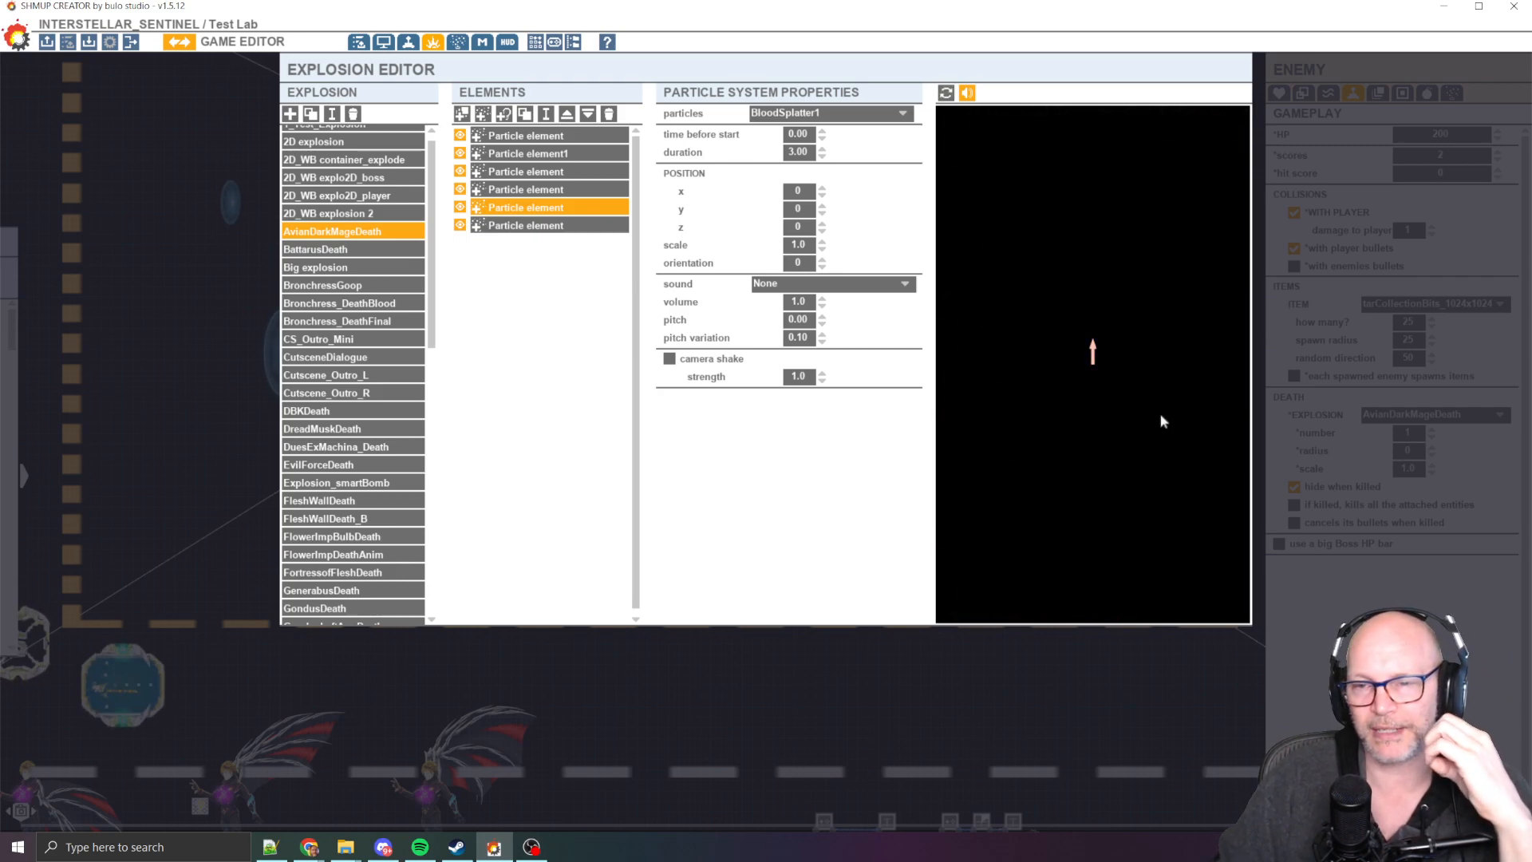
pyautogui.click(523, 226)
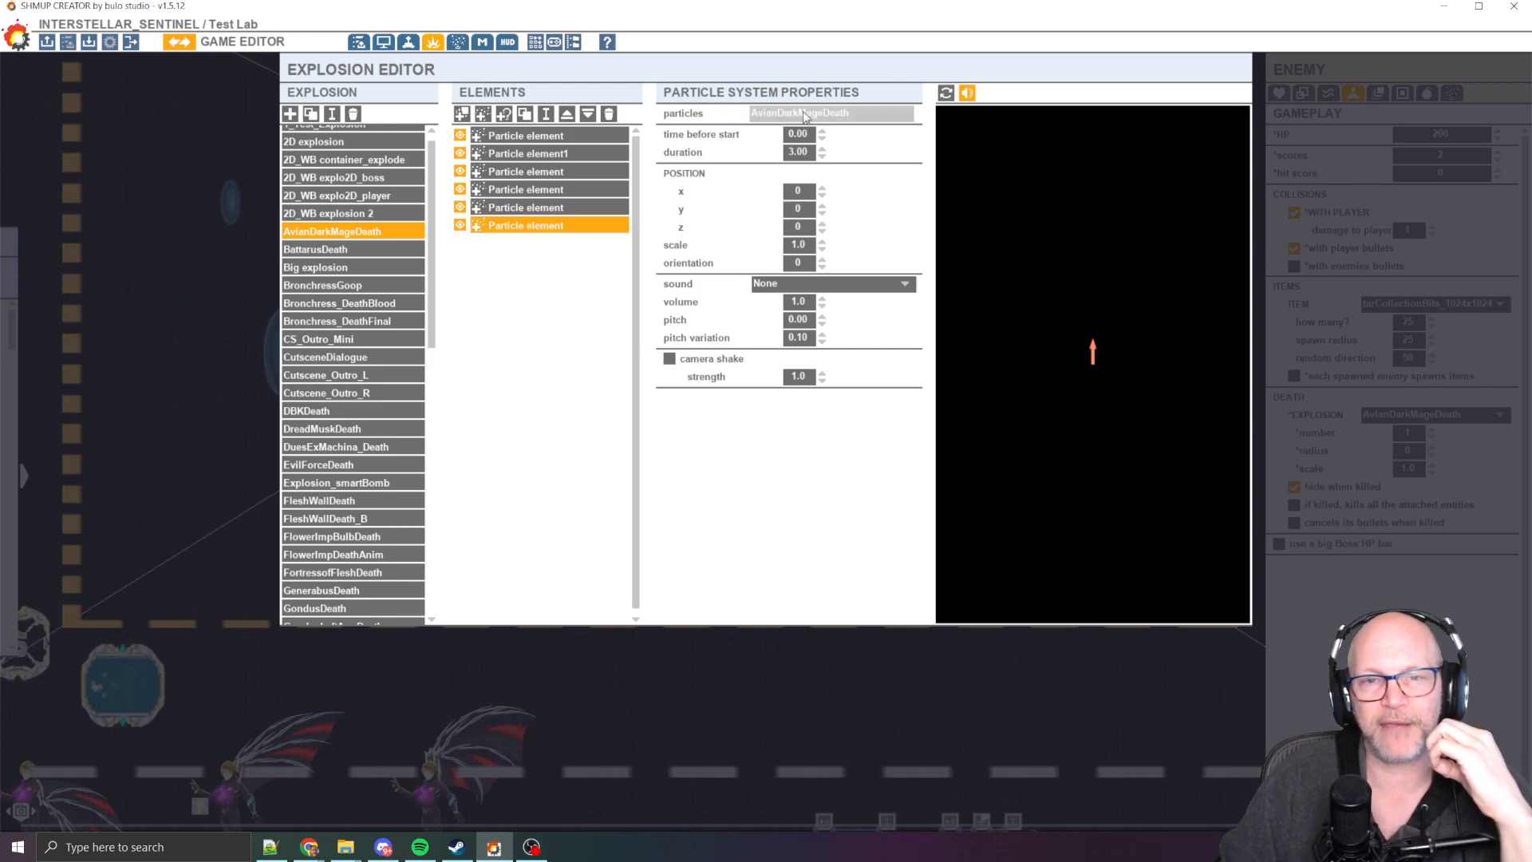
pyautogui.click(947, 94)
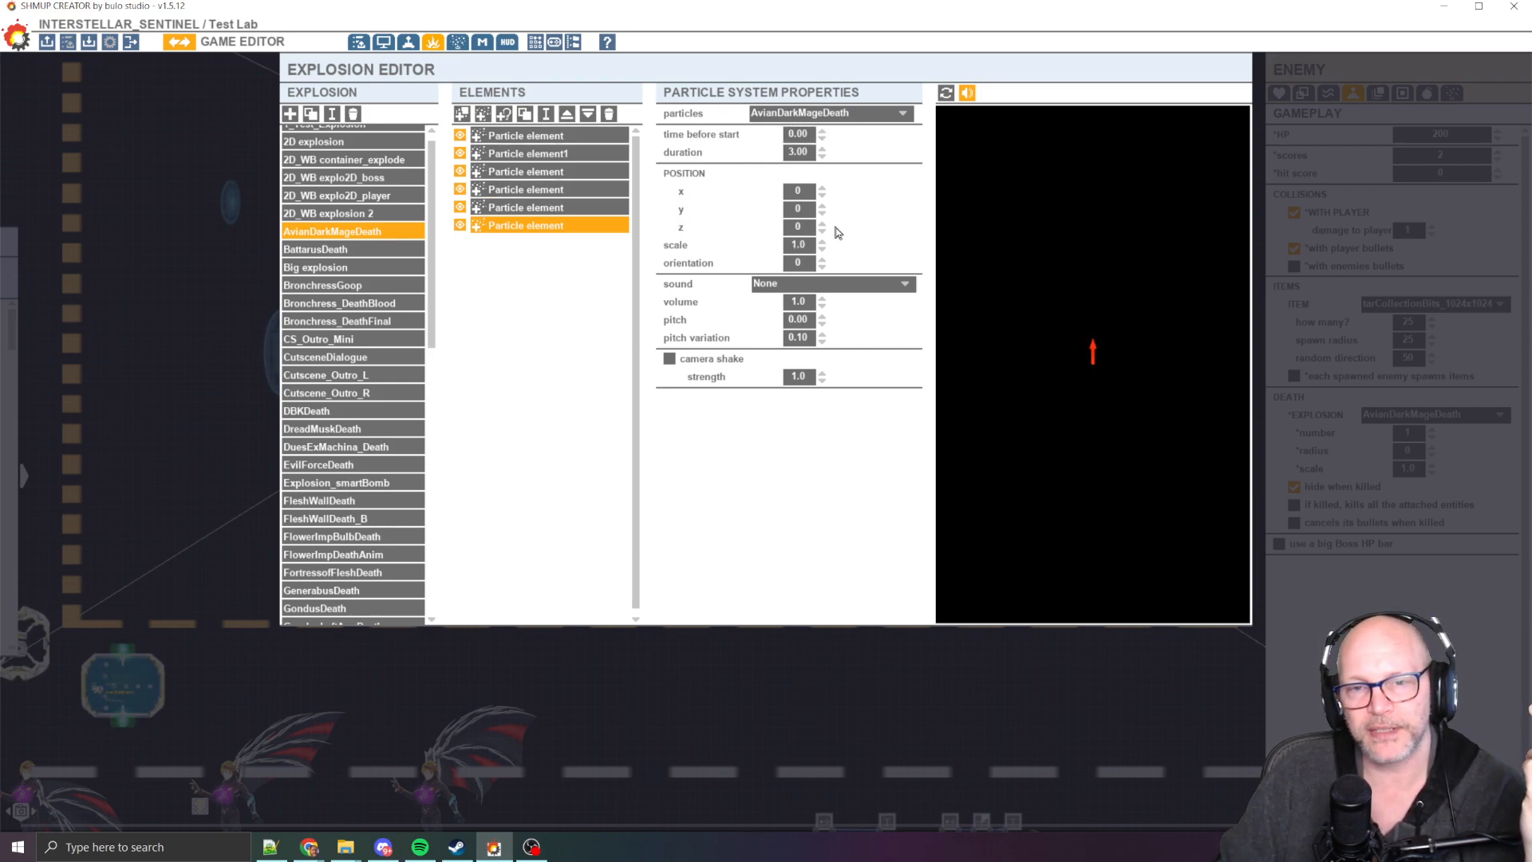
# Set the z position of the AvianDarkMageDeath particle element to 30 and replay the explosion preview
pyautogui.click(825, 522)
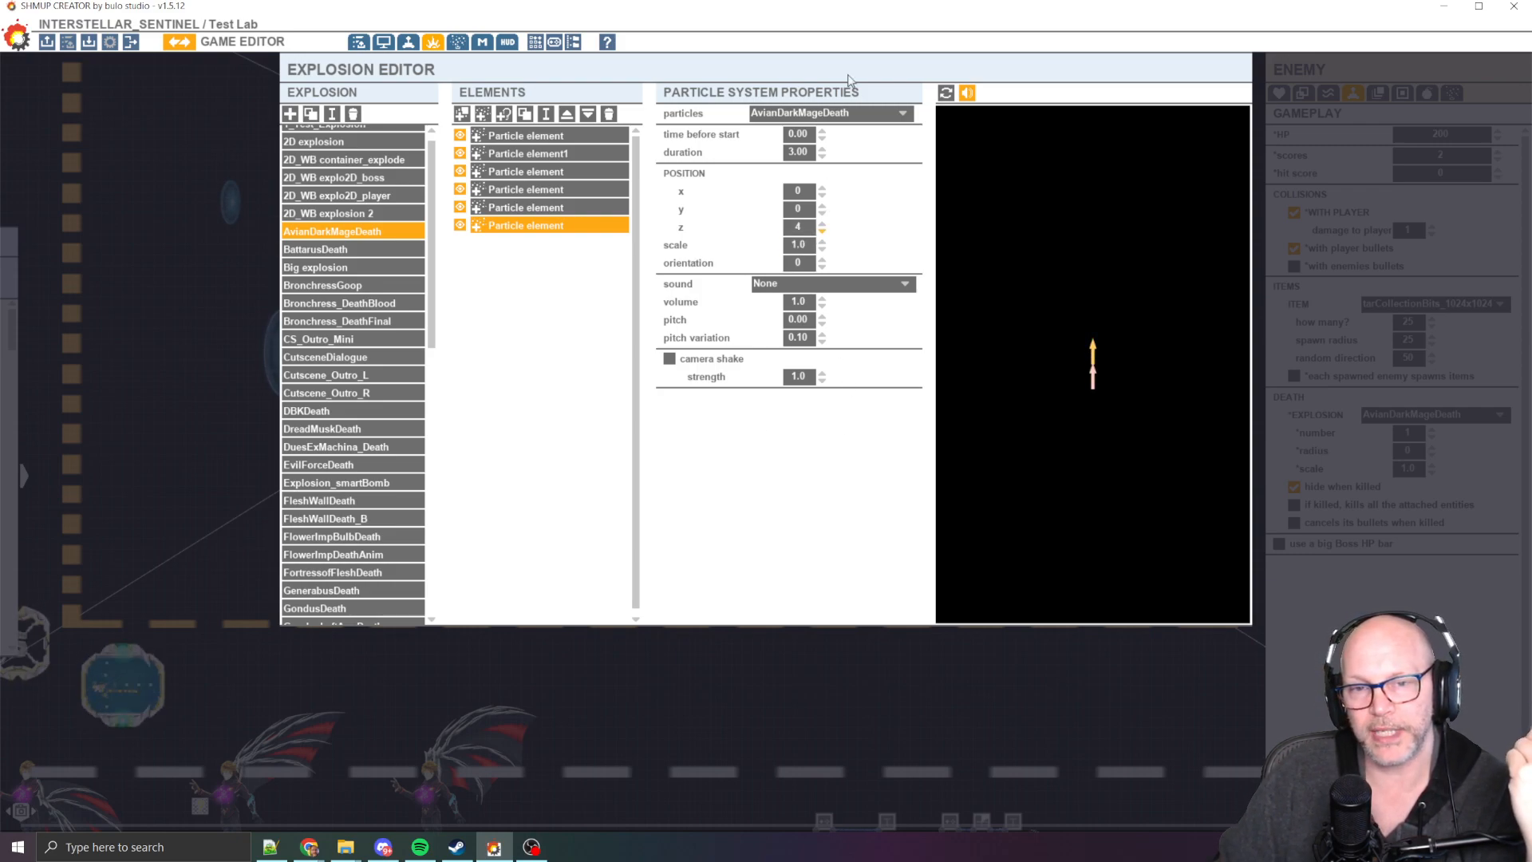
pyautogui.click(798, 226)
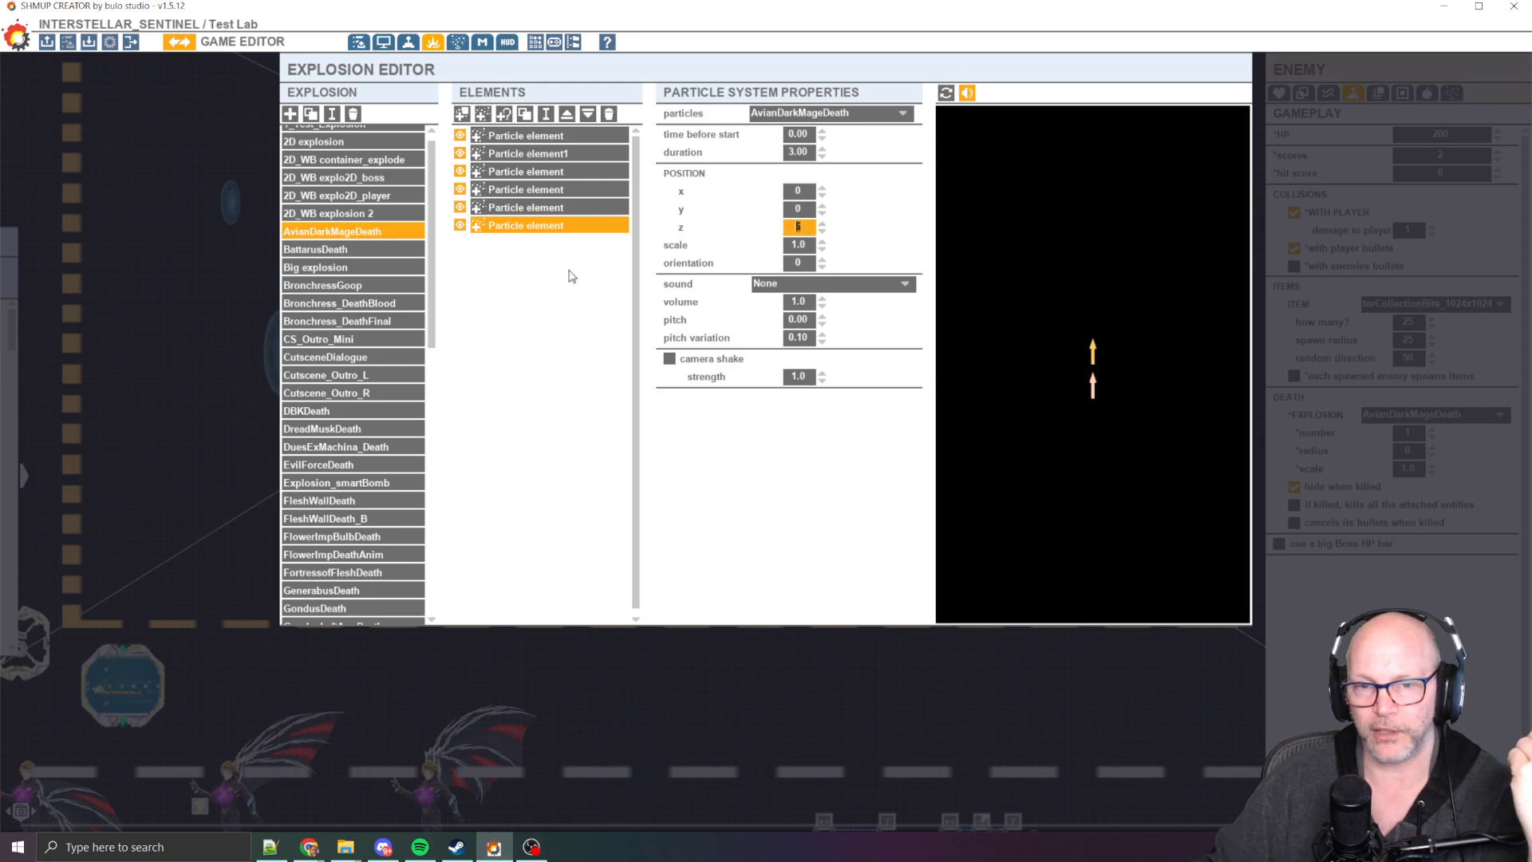
pyautogui.write('30')
pyautogui.press('Return')
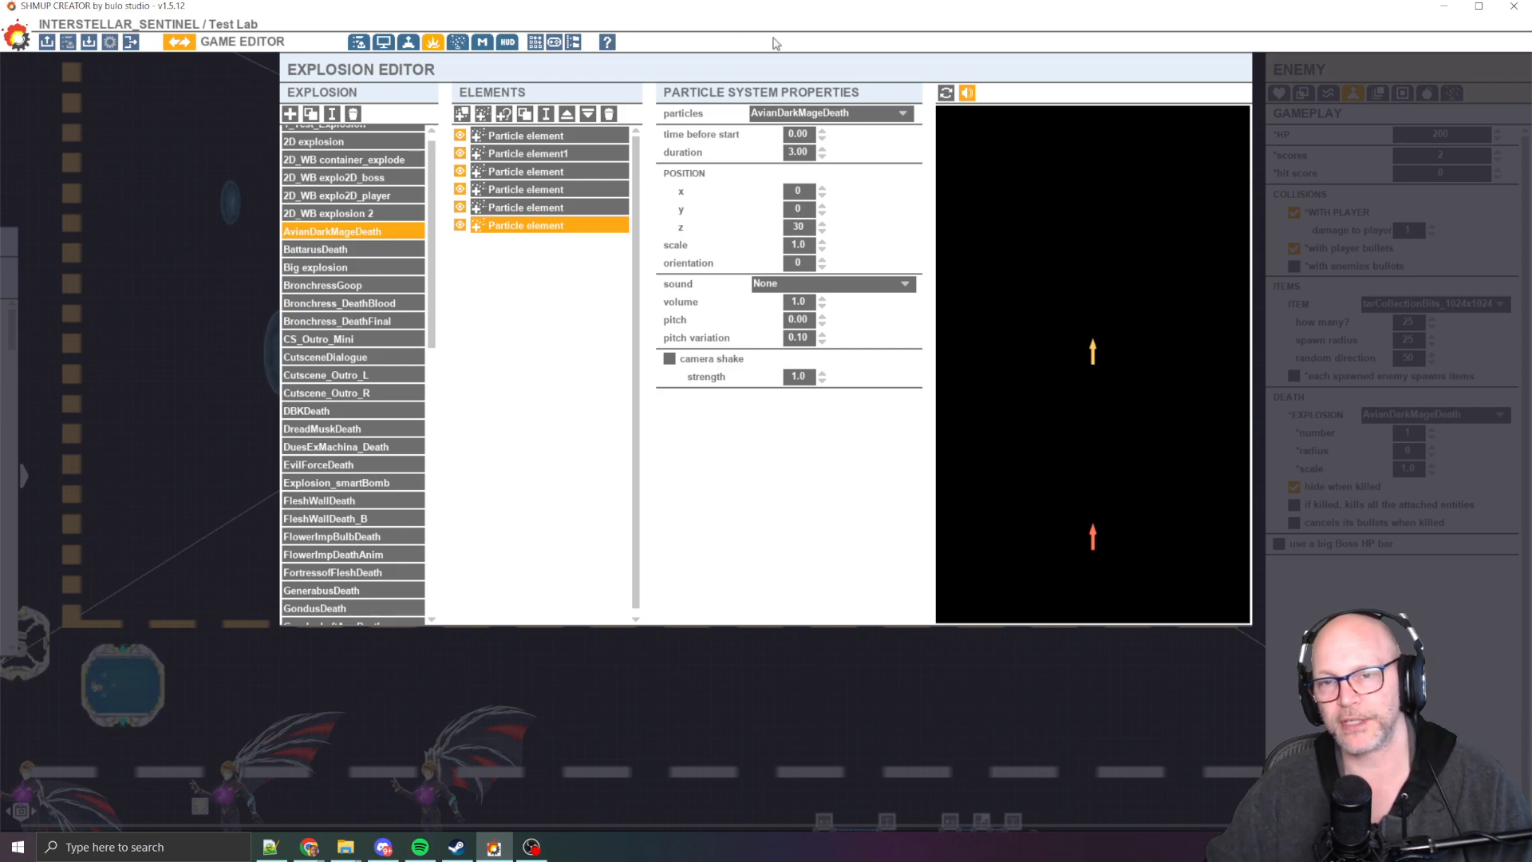
pyautogui.click(947, 93)
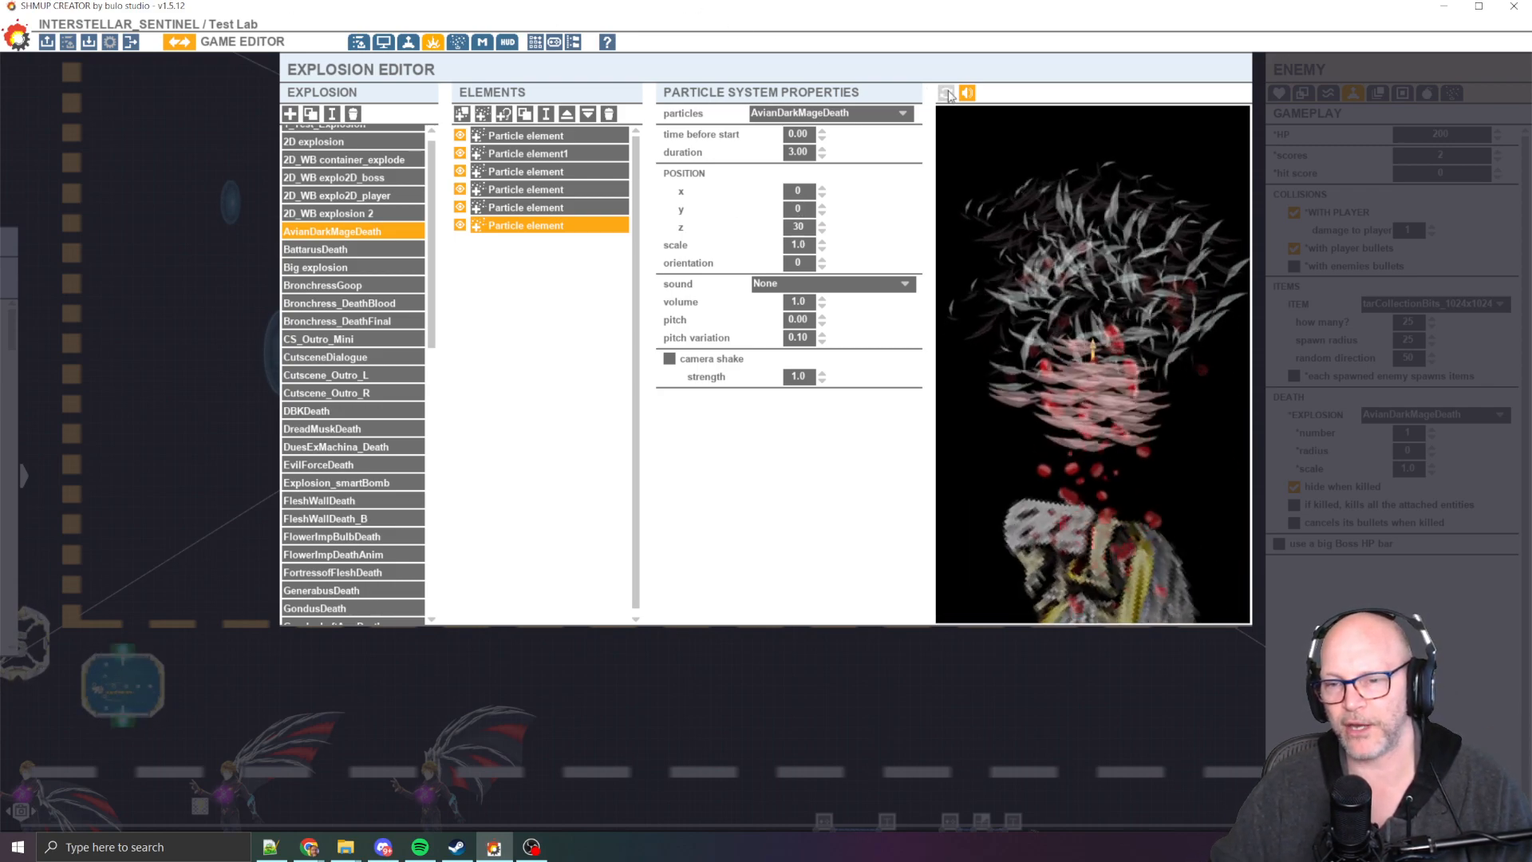
# Set the z position of the AvianDarkMageDeath particle element to -30 and replay the explosion preview
pyautogui.click(800, 227)
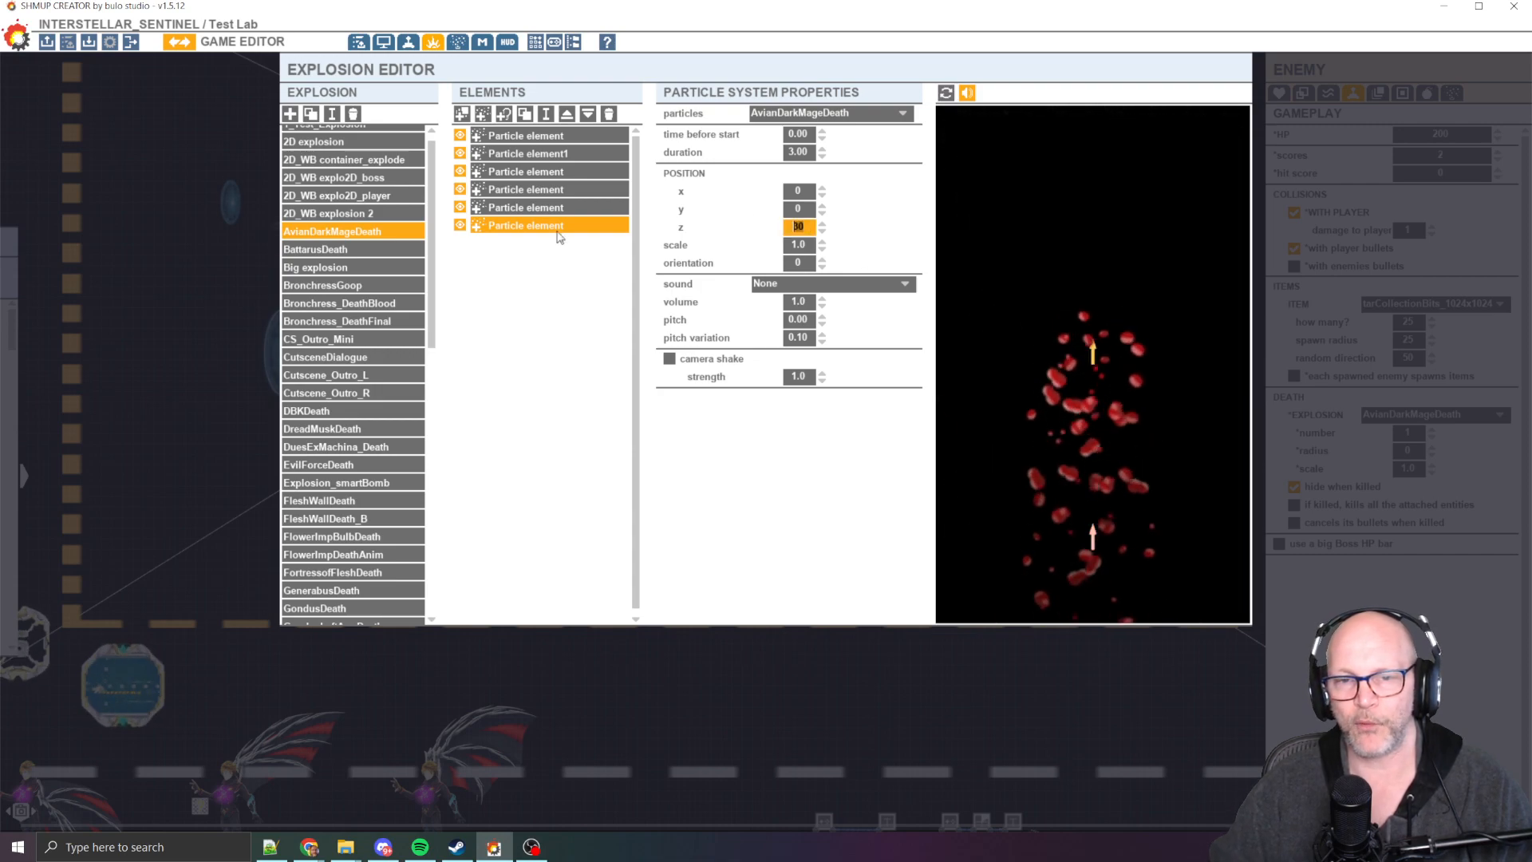
pyautogui.click(461, 226)
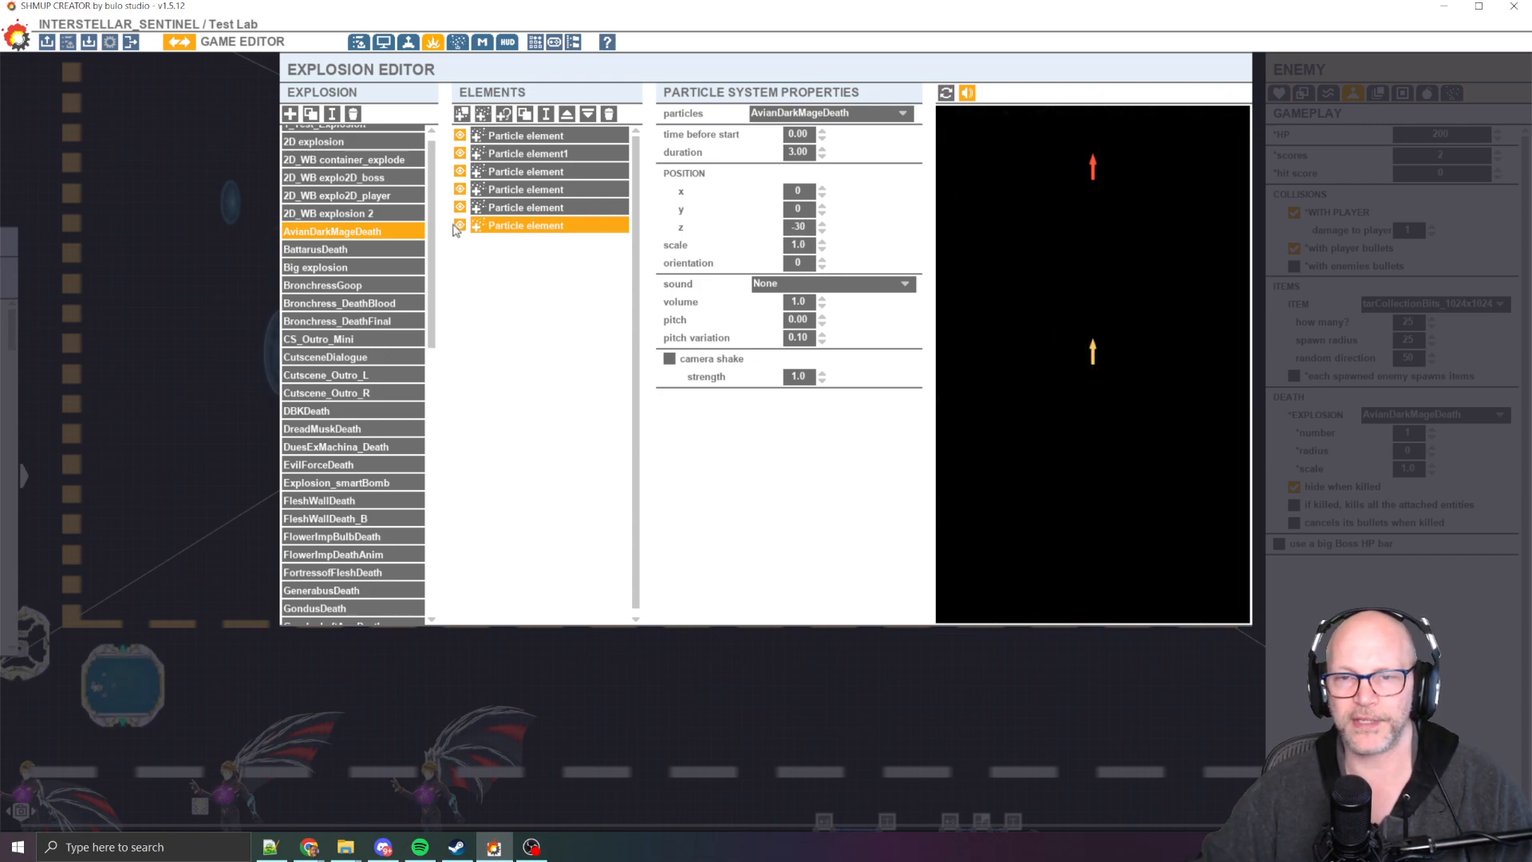
pyautogui.click(949, 95)
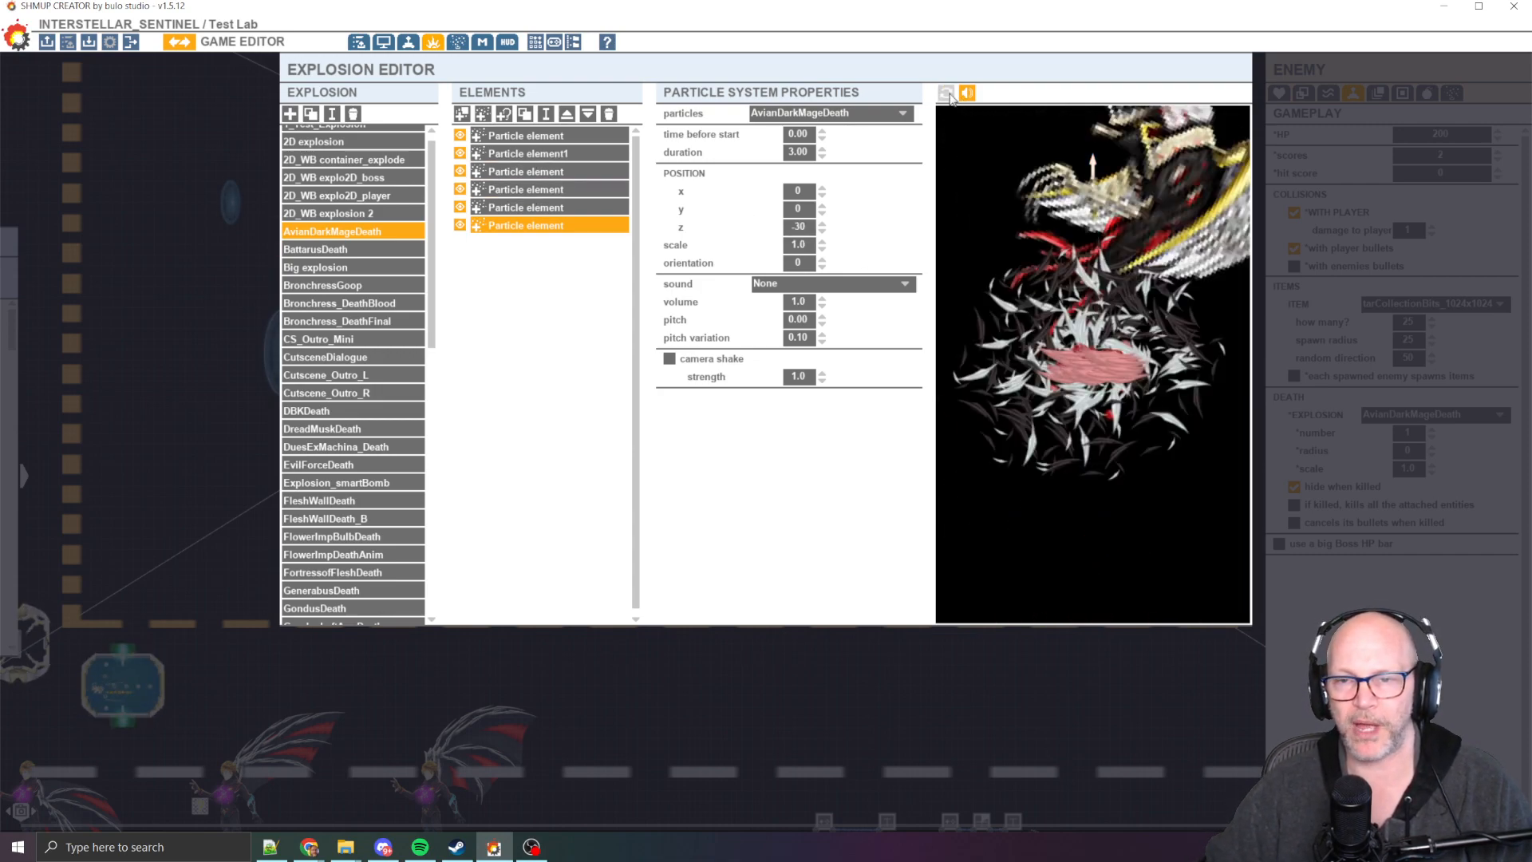
# Playtest the Test Lab level, shoot the DarkMage enemies to view their death explosion in game, and return to the editor
pyautogui.click(555, 43)
pyautogui.press('Left')
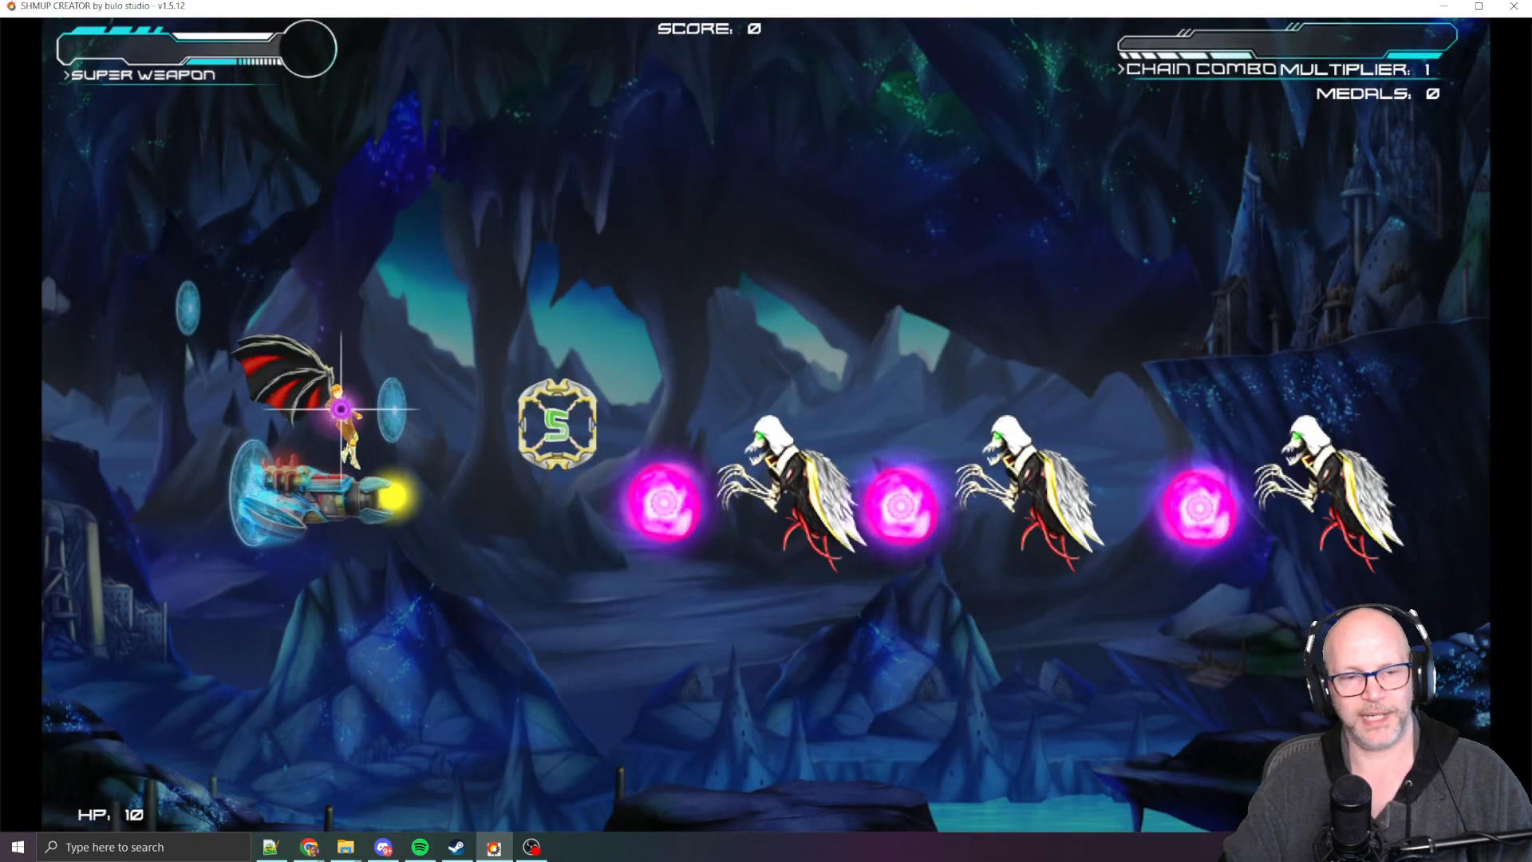
pyautogui.press('Down')
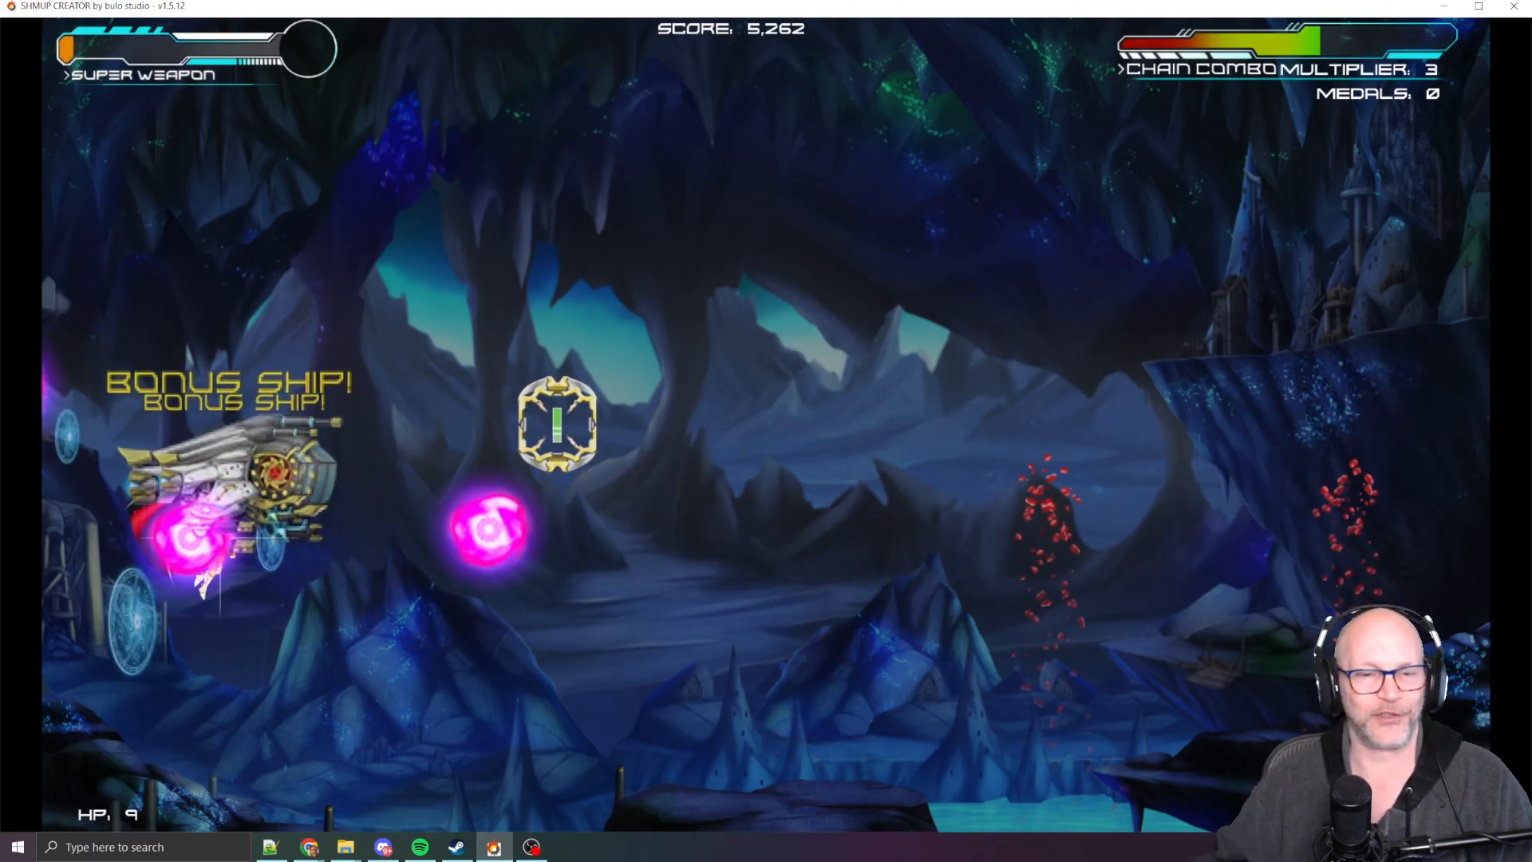
pyautogui.press('Escape')
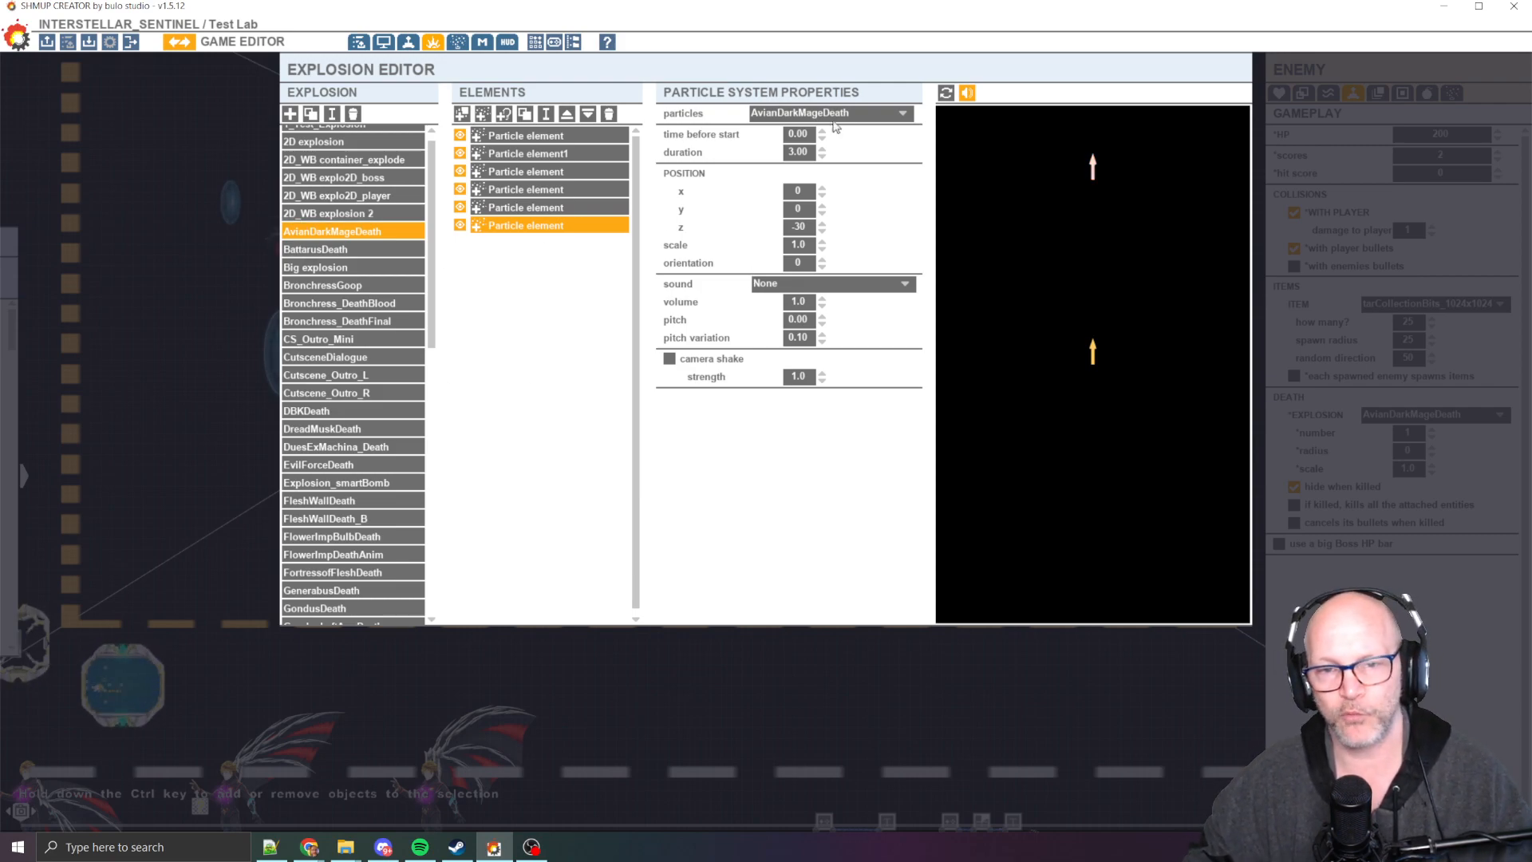
# Switch to the Level Editor and view the gameplay objects in the Game Box
pyautogui.click(180, 43)
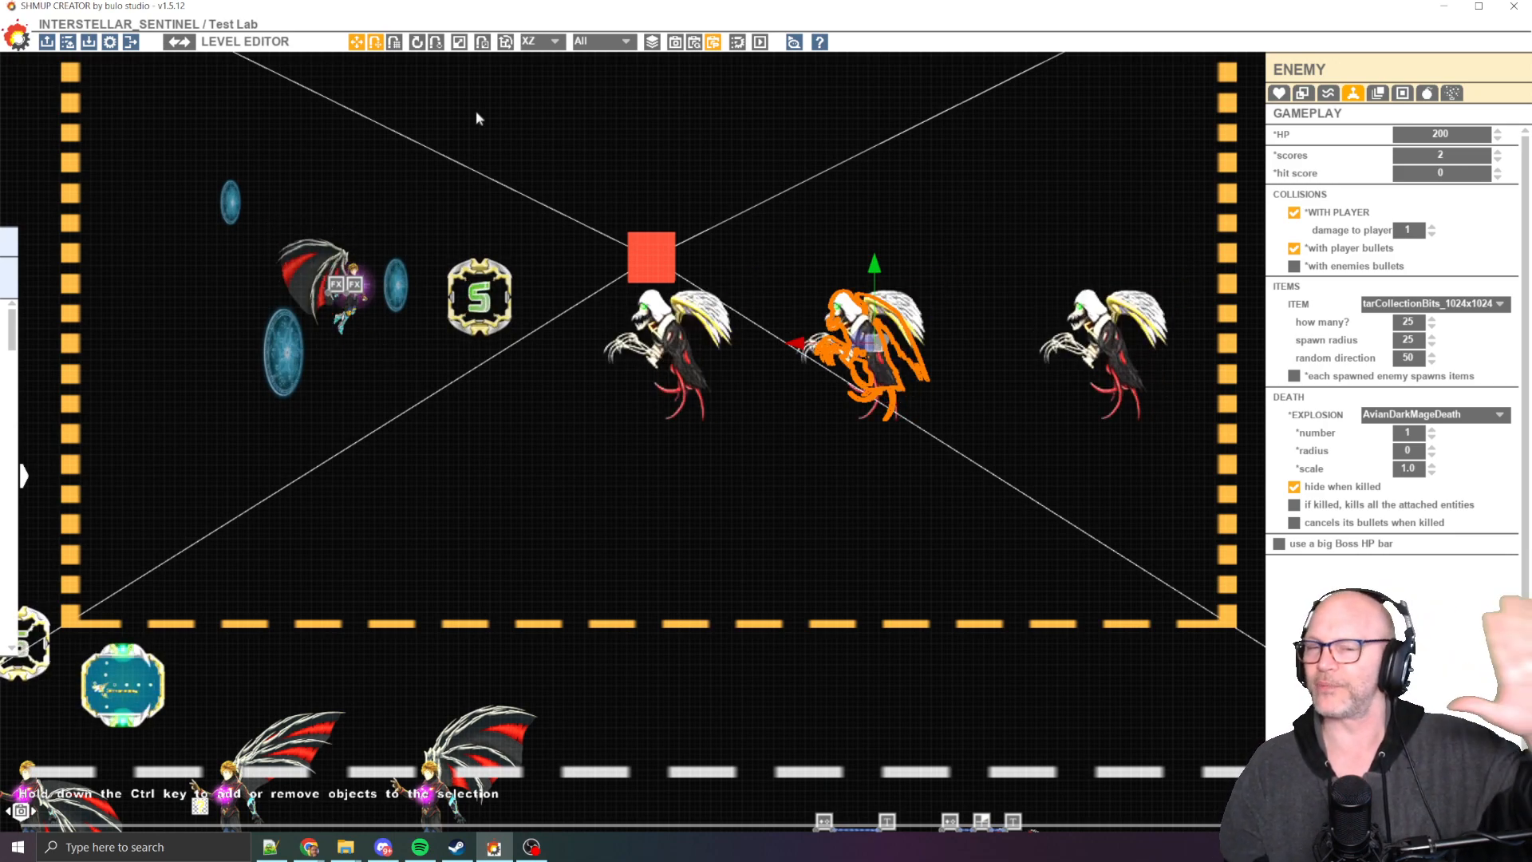
pyautogui.moveTo(16, 425)
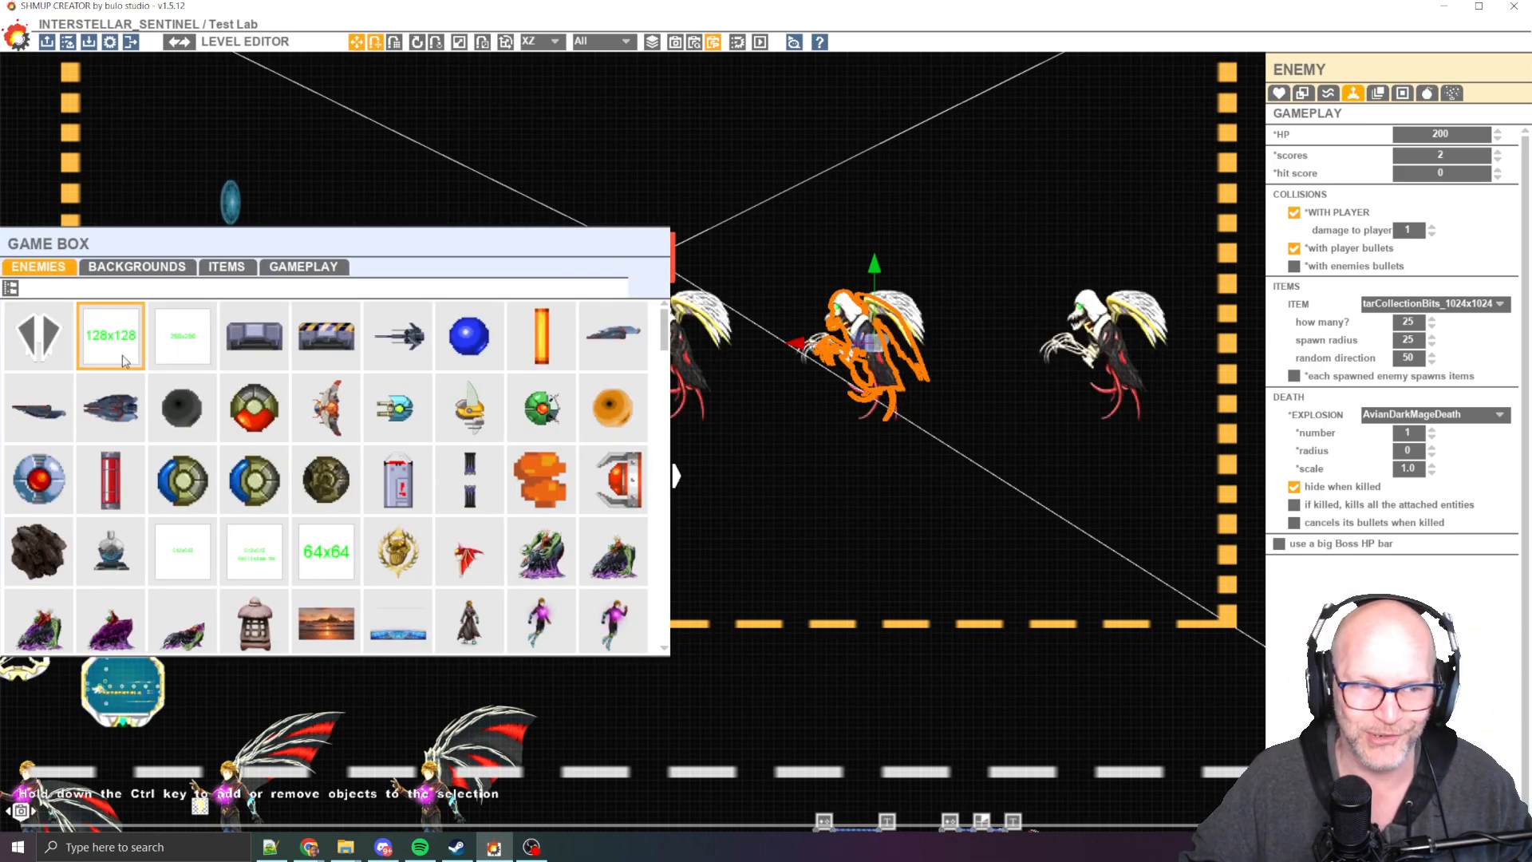
pyautogui.click(295, 268)
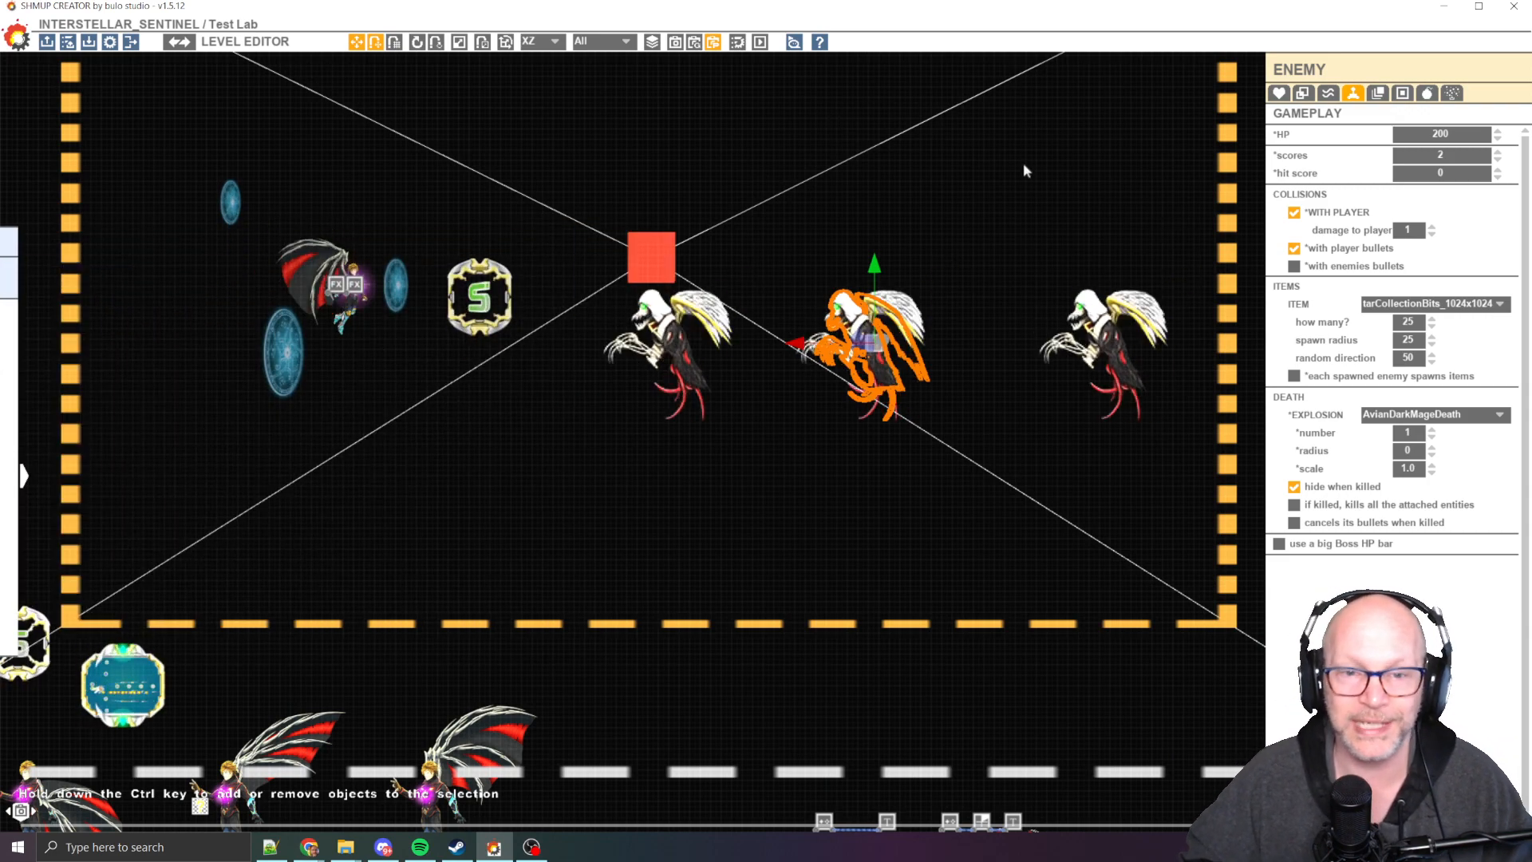
# Deselect the DarkMage enemy and view the surrounding level layout
pyautogui.click(1024, 169)
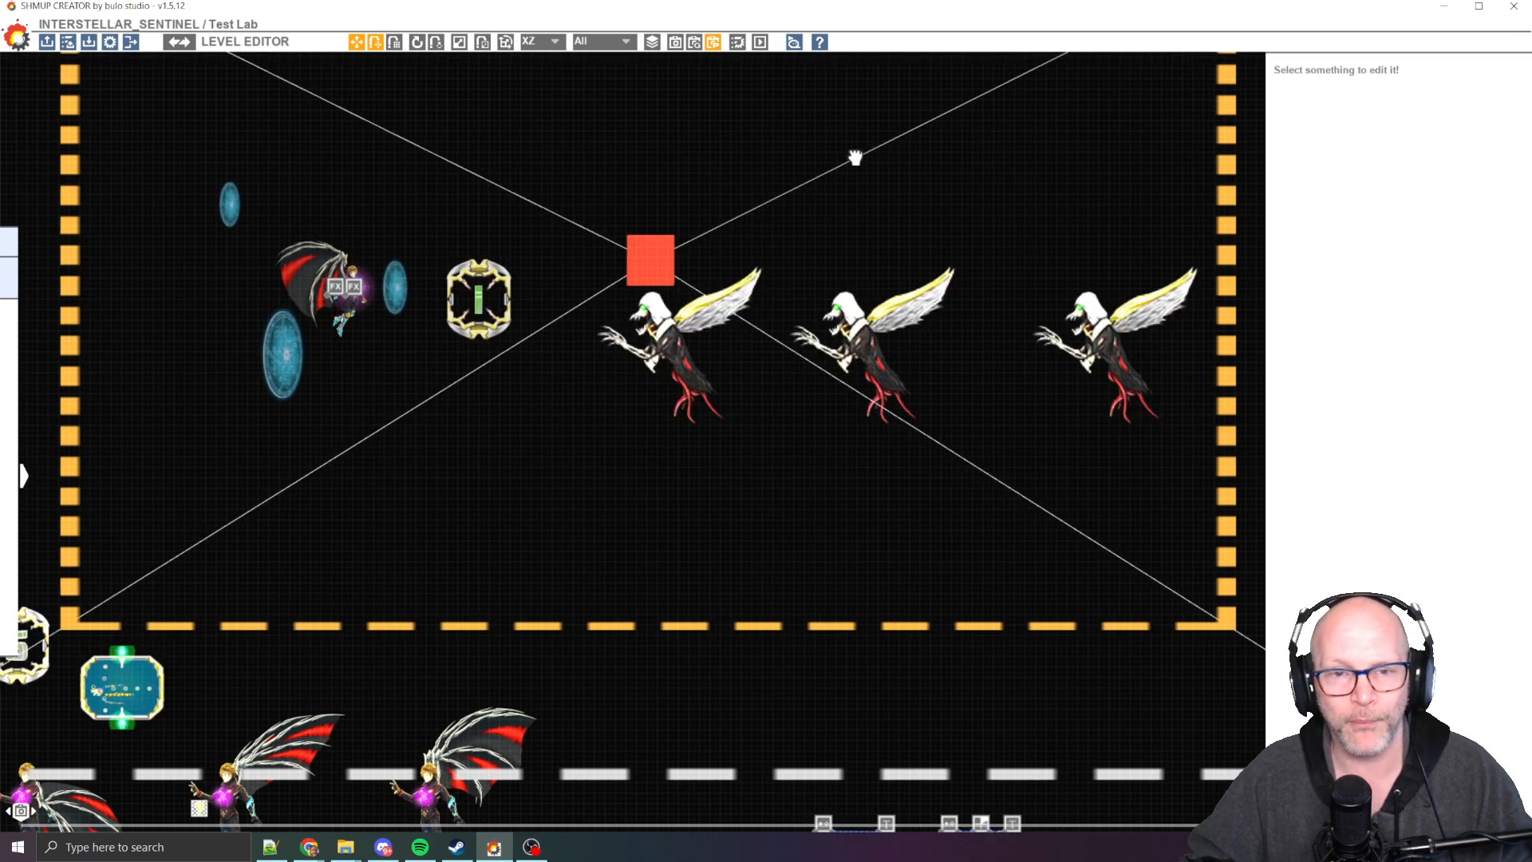
pyautogui.scroll(-4, 787, 266)
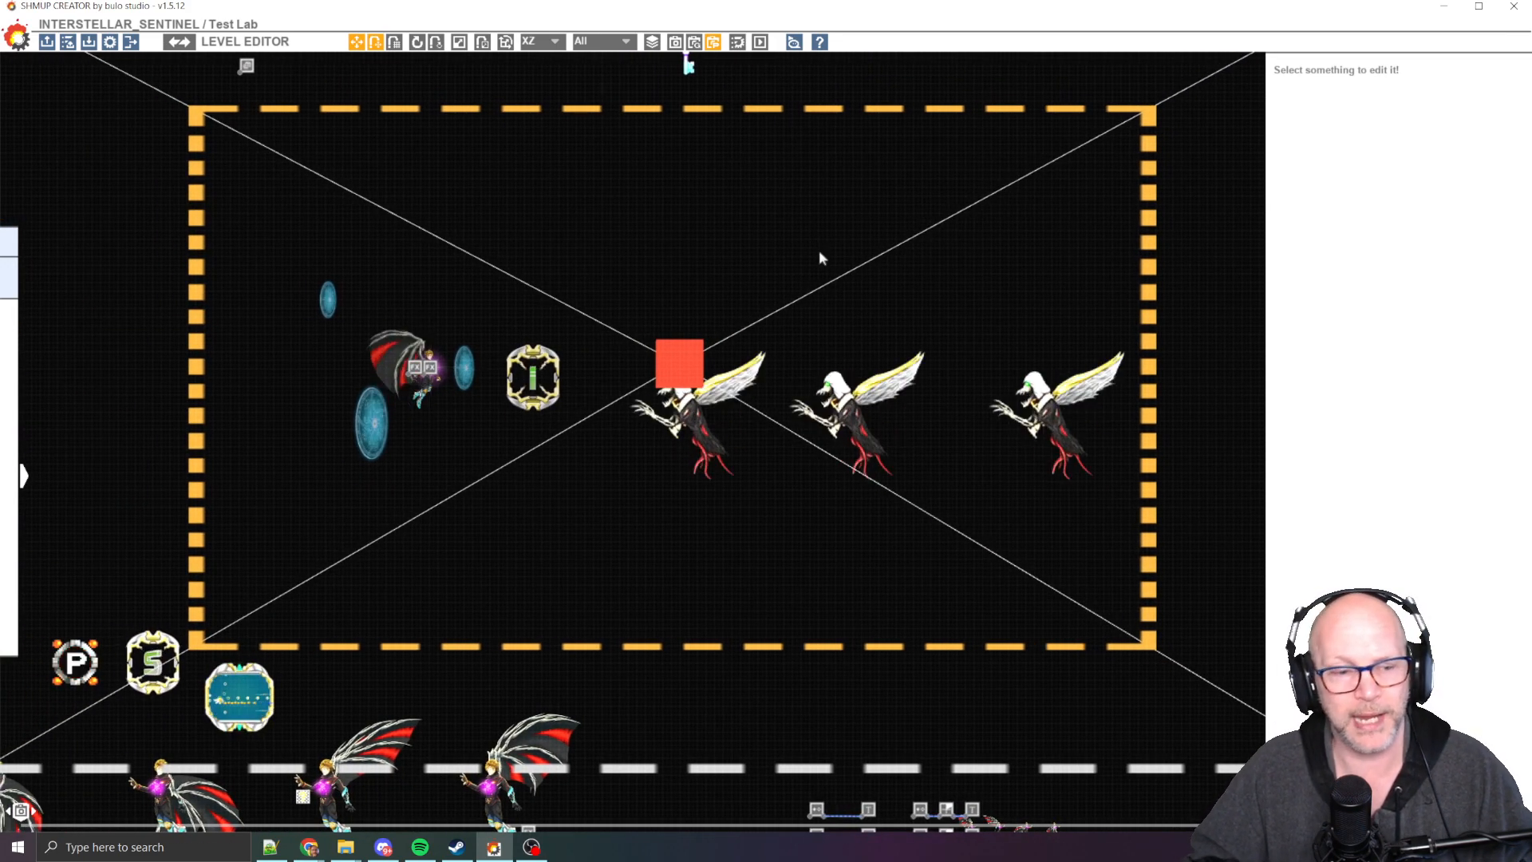